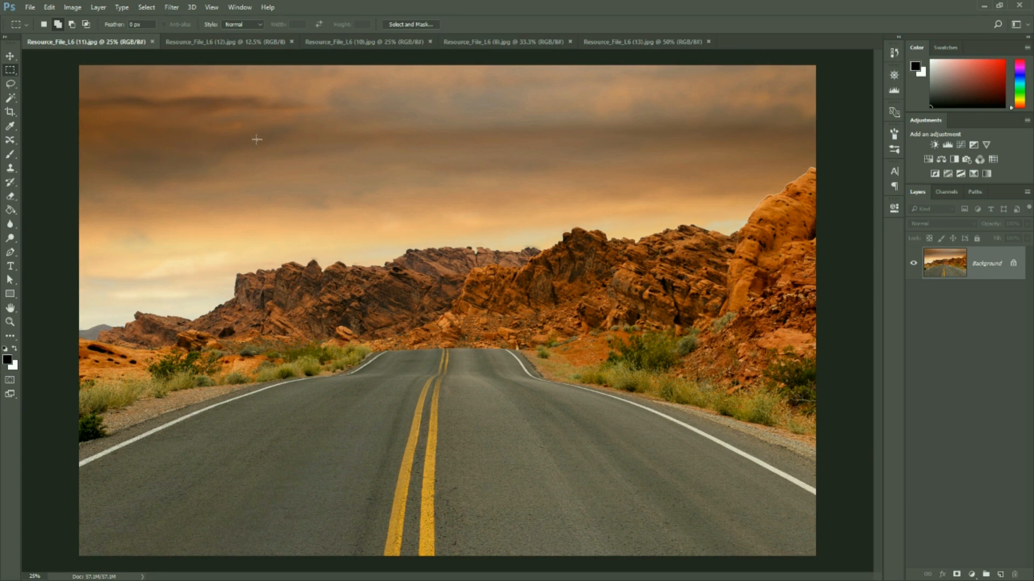
pyautogui.click(12, 82)
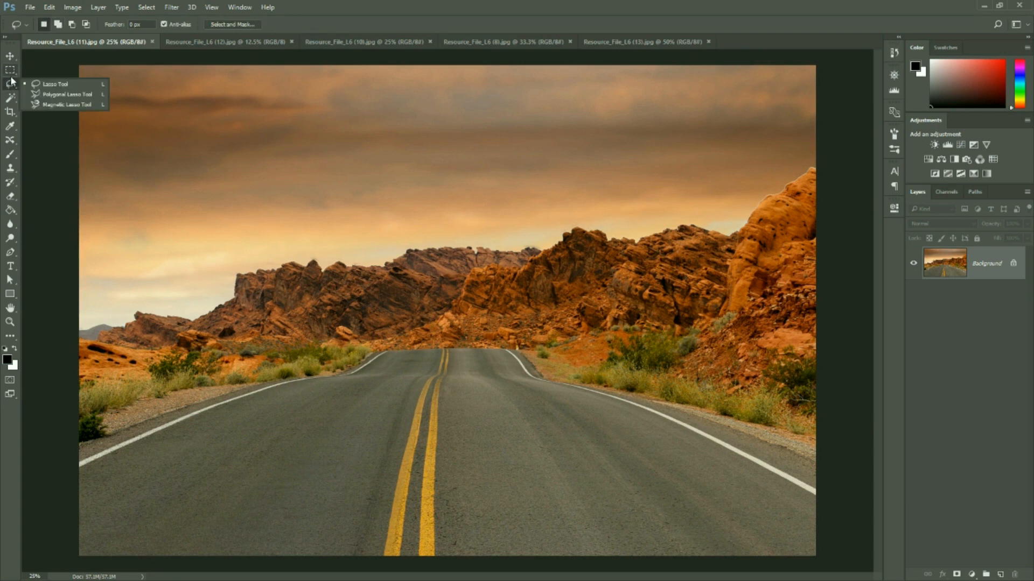
pyautogui.click(9, 69)
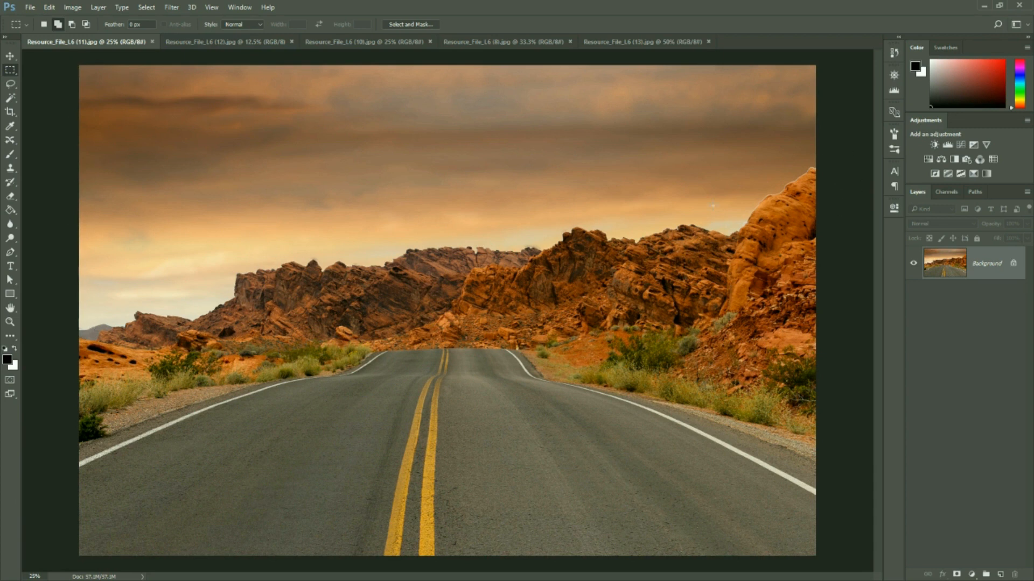
pyautogui.click(44, 24)
# Select the entire sky above the rocks with the Quick Selection tool
pyautogui.click(11, 99)
pyautogui.click(42, 99)
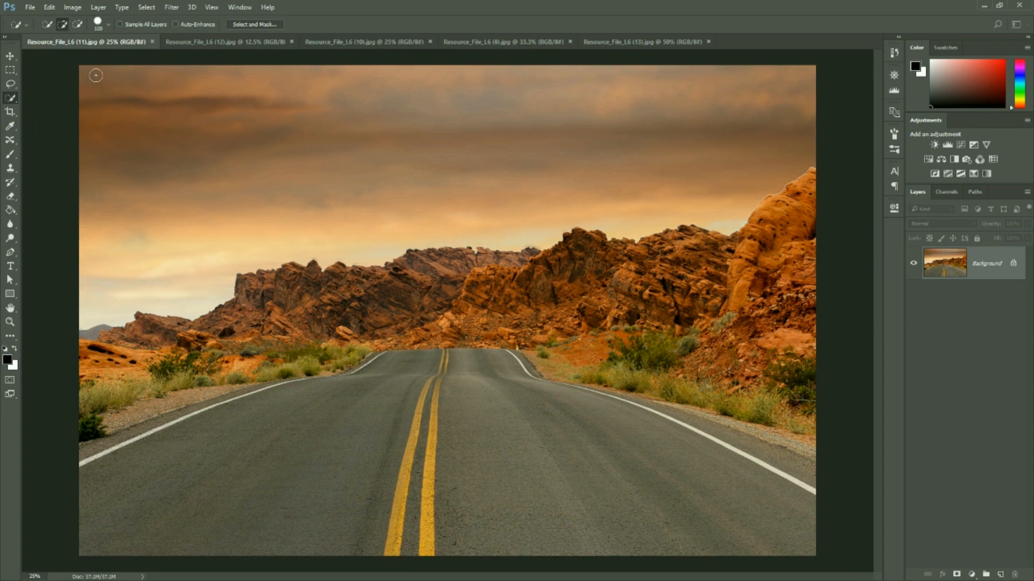
pyautogui.moveTo(104, 76)
pyautogui.mouseDown()
pyautogui.moveTo(137, 121)
pyautogui.moveTo(179, 120)
pyautogui.moveTo(242, 147)
pyautogui.mouseUp()
# Add the small distant grey hill at the photo's left edge to the sky selection
pyautogui.hotkey('ctrl', '+')
pyautogui.hotkey('ctrl', '+')
pyautogui.press('space')
pyautogui.moveTo(129, 265); pyautogui.dragTo(599, 175)
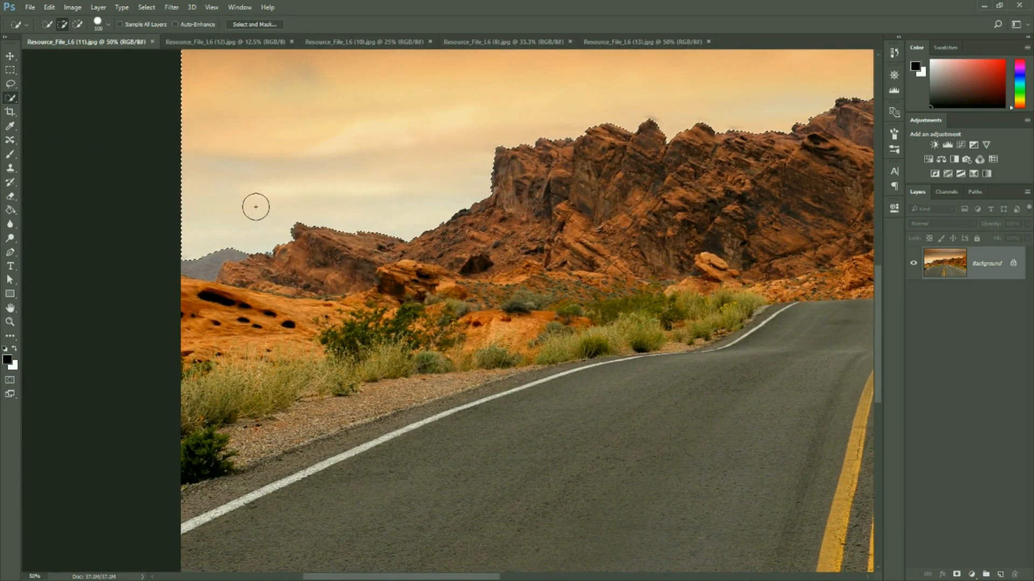
pyautogui.press('space')
pyautogui.moveTo(479, 272); pyautogui.dragTo(494, 330)
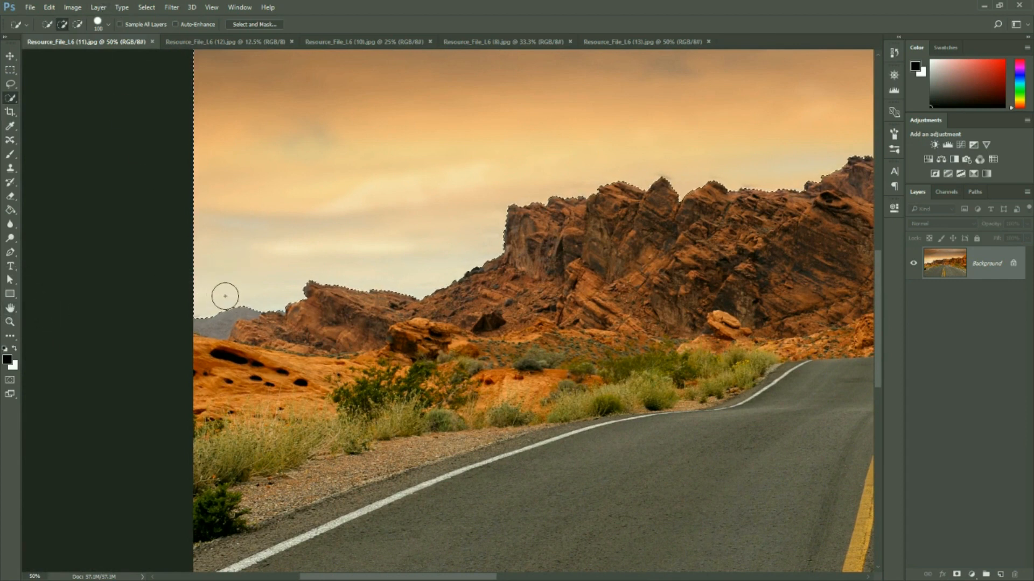
pyautogui.click(237, 319)
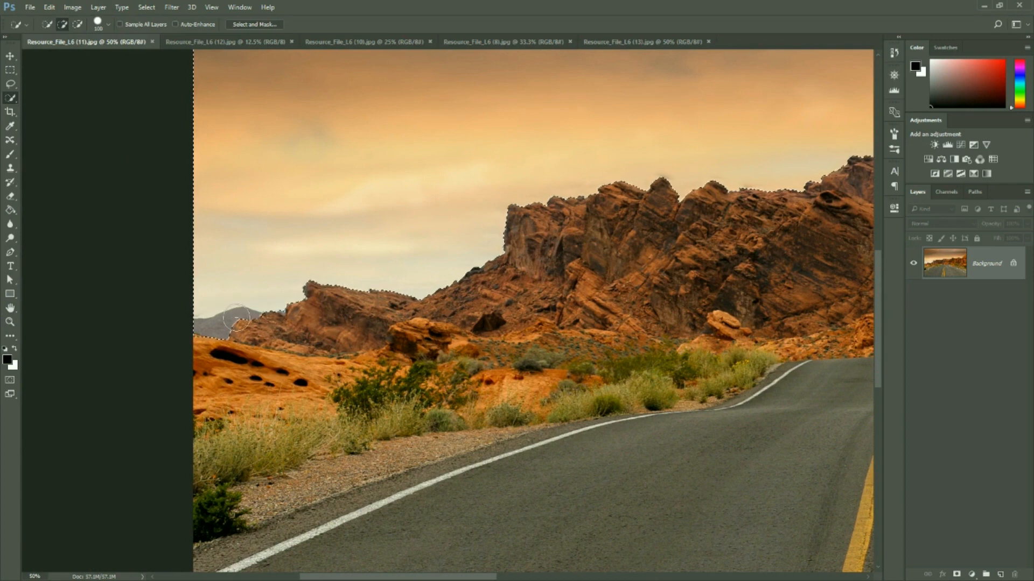
# Subtract the overshoot at the top of the tall right-hand rock from the sky selection, and return to adding mode
pyautogui.moveTo(684, 172)
pyautogui.mouseDown()
pyautogui.moveTo(227, 243)
pyautogui.moveTo(110, 286)
pyautogui.mouseUp()
pyautogui.moveTo(664, 240)
pyautogui.mouseDown()
pyautogui.moveTo(335, 233)
pyautogui.moveTo(333, 247)
pyautogui.mouseUp()
pyautogui.click(77, 24)
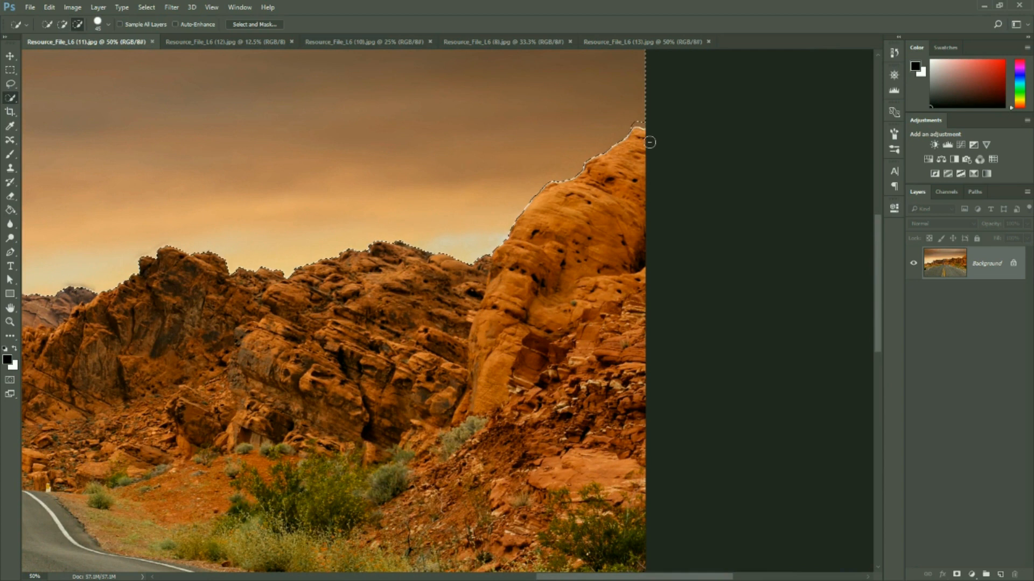
pyautogui.click(62, 25)
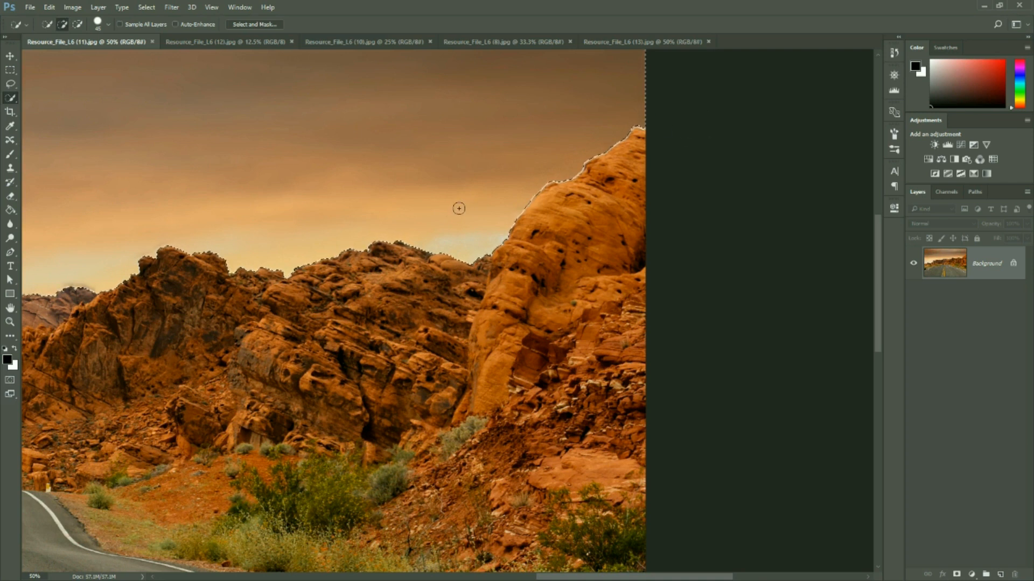
# Invert the selection to cover the rocks and road instead of the sky, and hide the Move tool's transform controls
pyautogui.press('z')
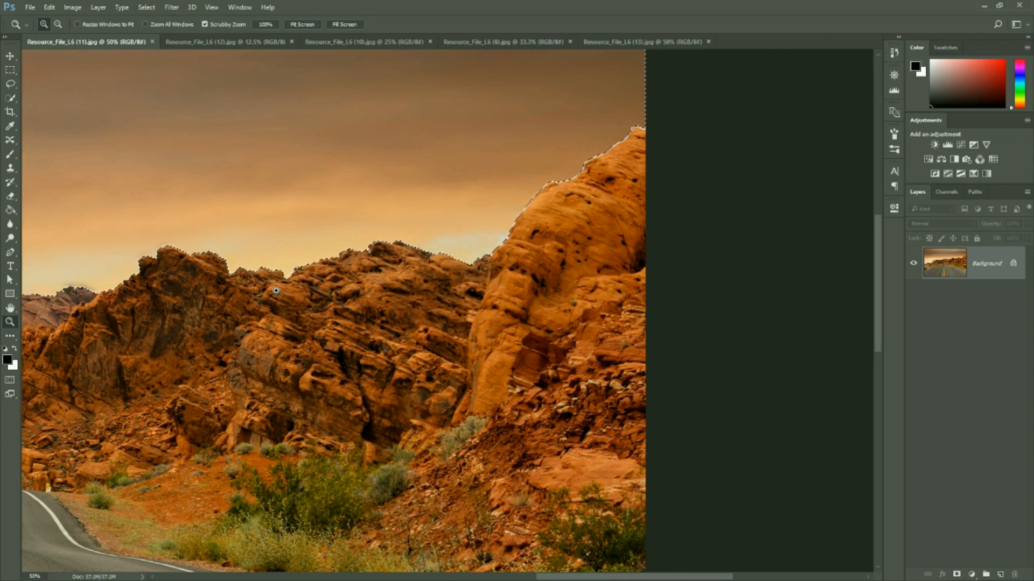
pyautogui.hotkey('ctrl', '-')
pyautogui.hotkey('ctrl', '-')
pyautogui.hotkey('ctrl', '-')
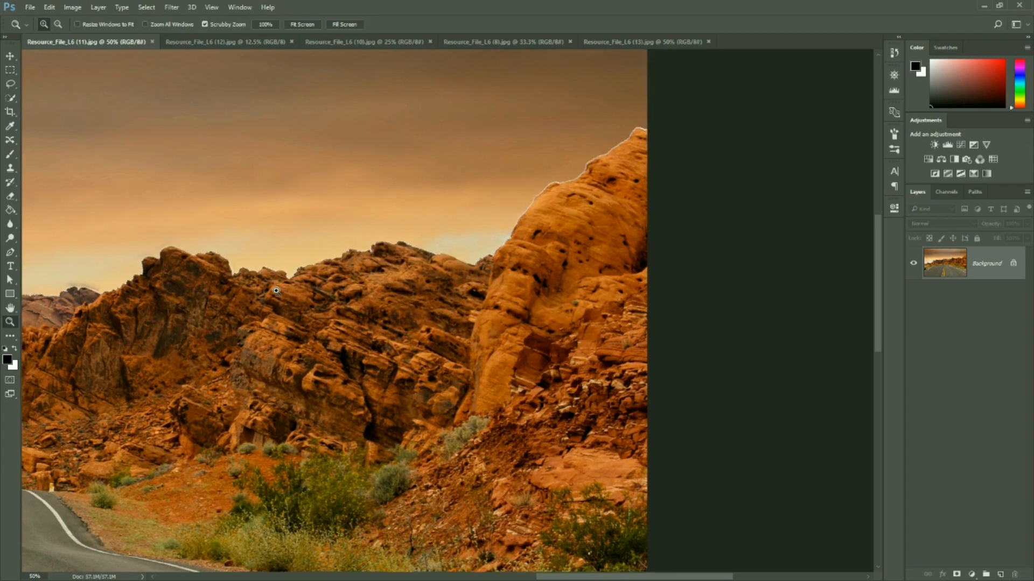
pyautogui.hotkey('ctrl', '+')
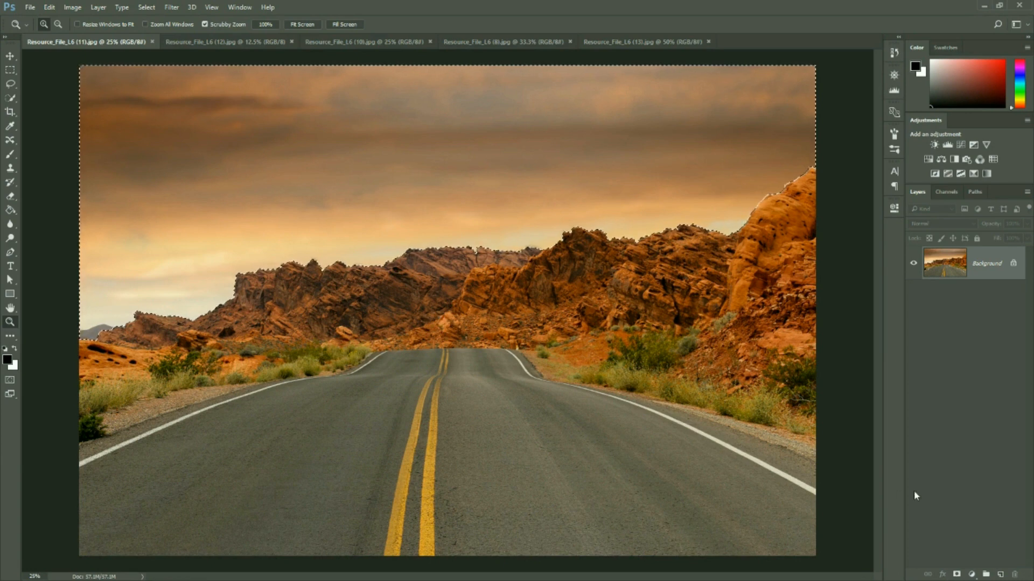
pyautogui.click(957, 575)
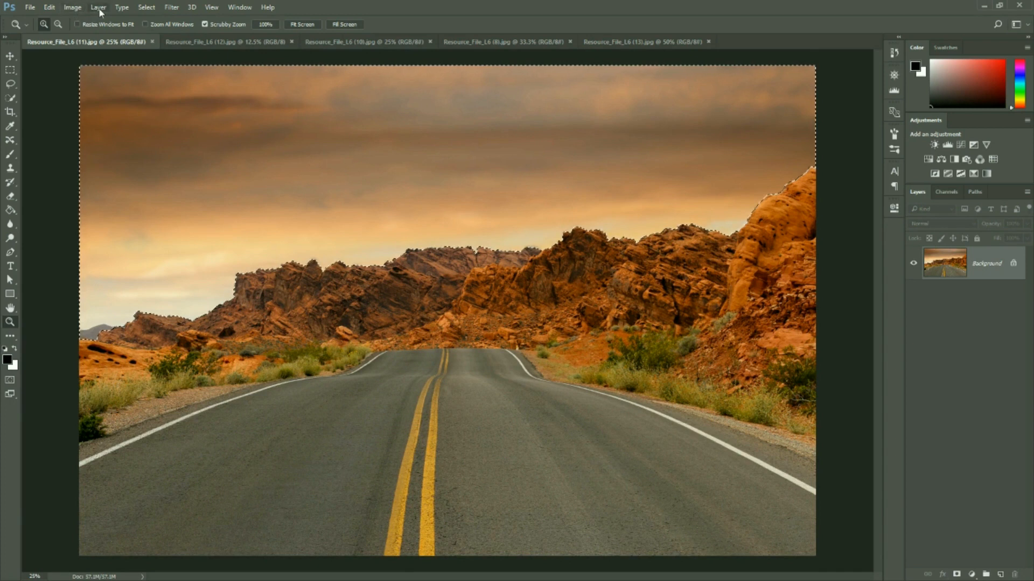
pyautogui.click(144, 8)
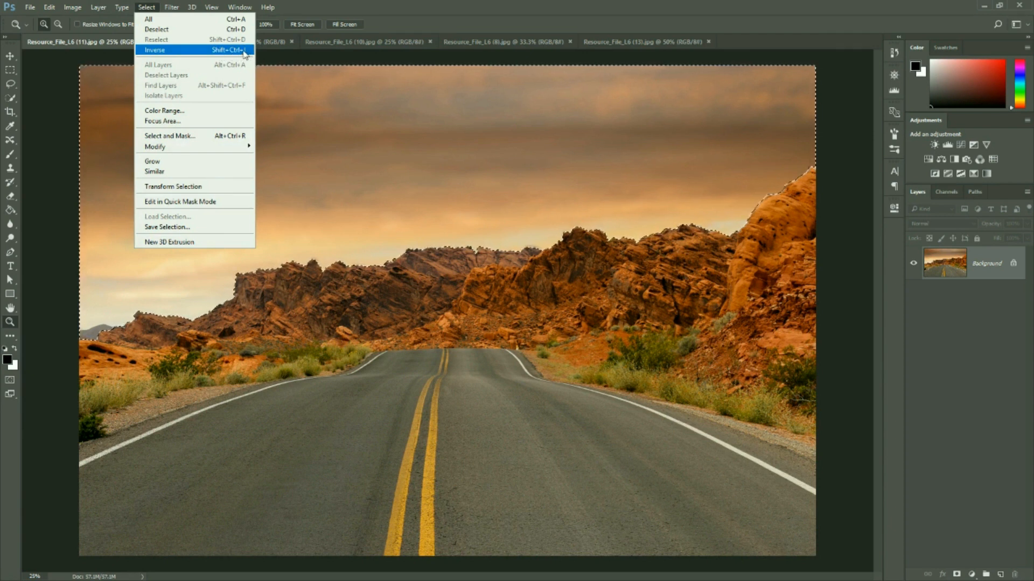
pyautogui.click(244, 51)
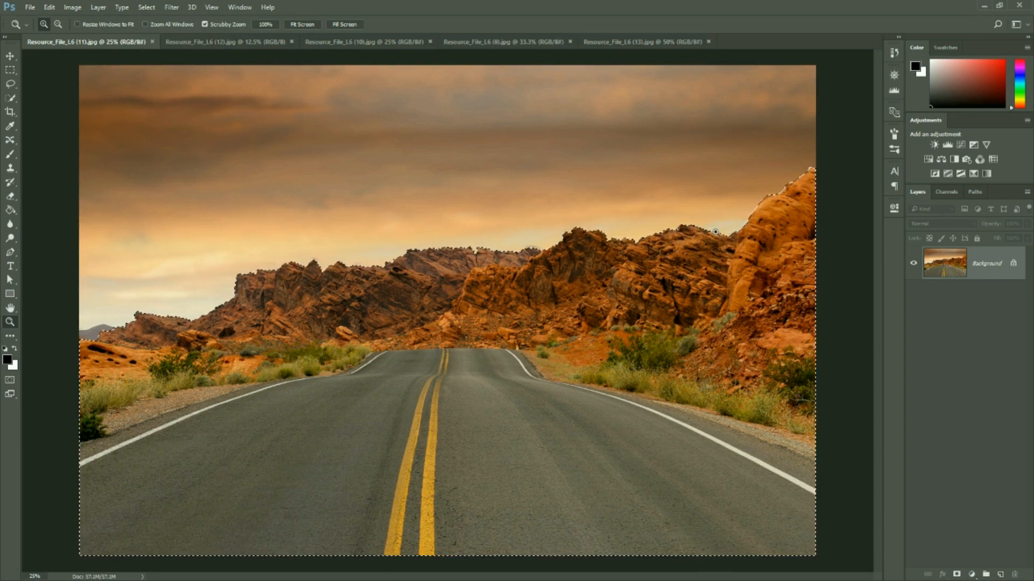
pyautogui.click(10, 55)
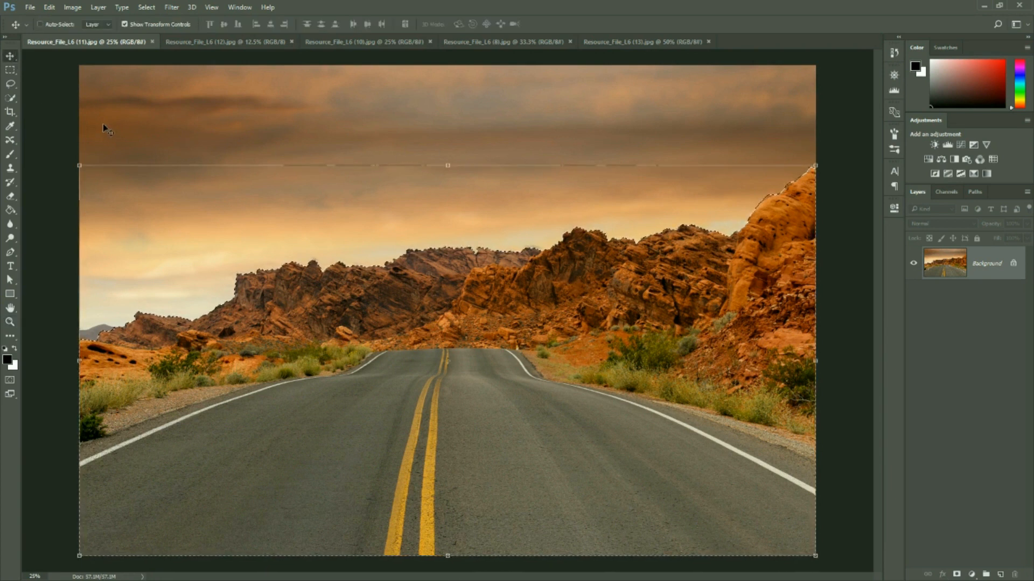
pyautogui.click(133, 24)
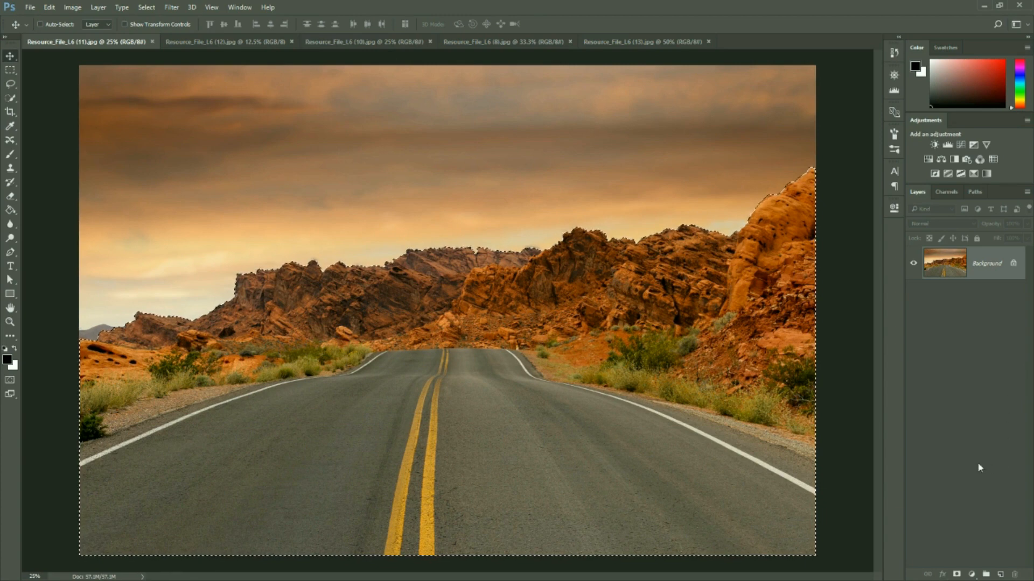
# Add a layer mask from the selection to hide the sky, and float the Layers panel beside the photo
pyautogui.click(957, 575)
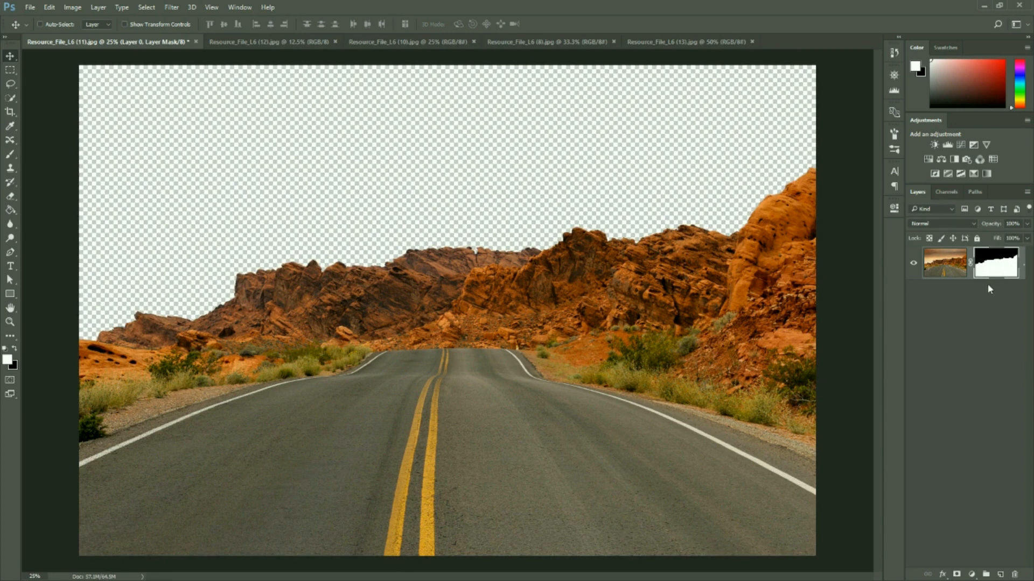
pyautogui.moveTo(912, 192); pyautogui.dragTo(849, 16)
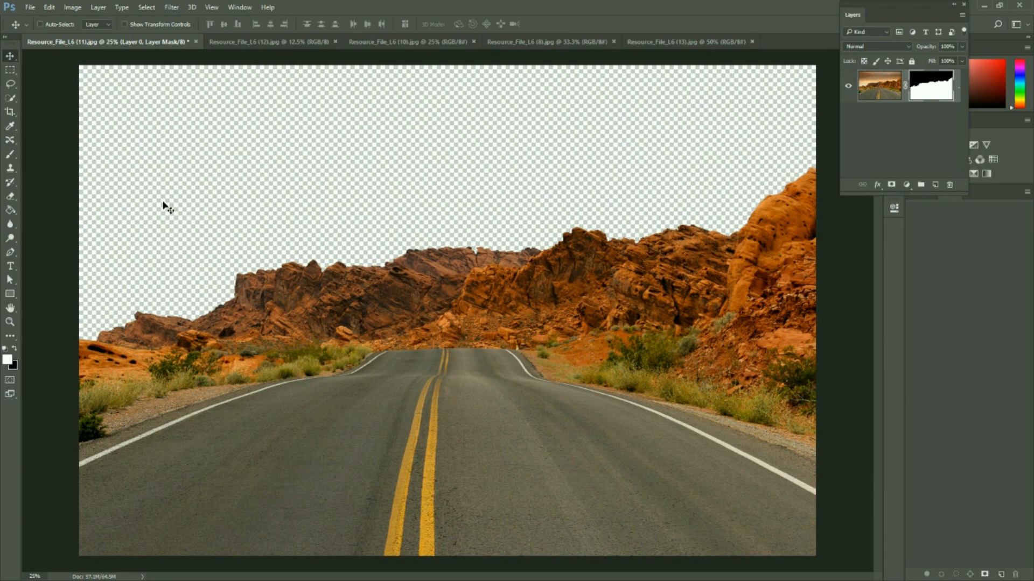
# Paint white on the layer mask to reveal a band of the original sky, and paint over it with black
pyautogui.click(10, 156)
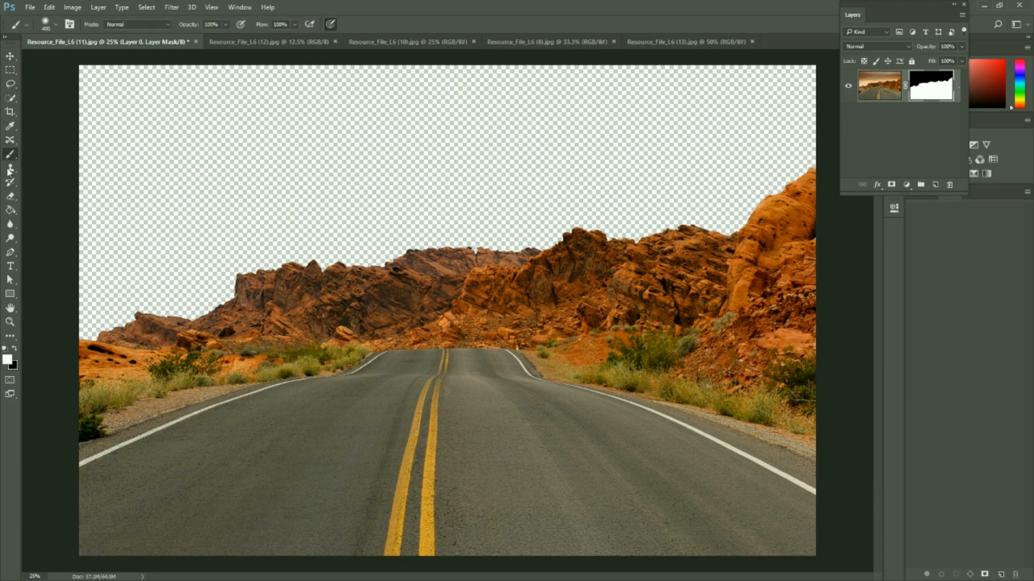
pyautogui.moveTo(148, 186)
pyautogui.mouseDown()
pyautogui.moveTo(185, 141)
pyautogui.moveTo(296, 112)
pyautogui.mouseUp()
pyautogui.moveTo(252, 160)
pyautogui.mouseDown()
pyautogui.moveTo(554, 134)
pyautogui.moveTo(194, 173)
pyautogui.moveTo(139, 164)
pyautogui.mouseUp()
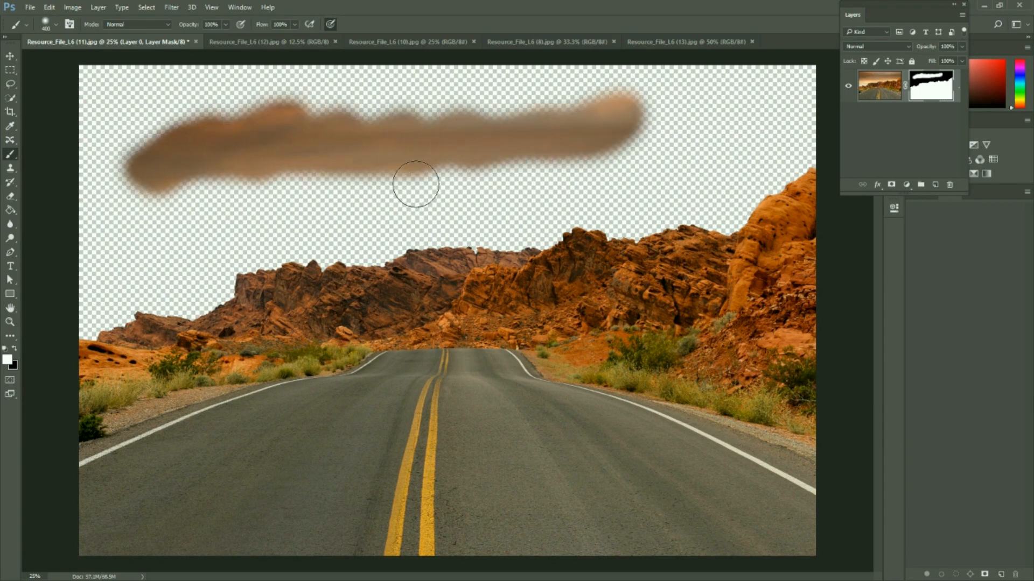
pyautogui.moveTo(135, 212)
pyautogui.mouseDown()
pyautogui.moveTo(153, 136)
pyautogui.moveTo(157, 179)
pyautogui.mouseUp()
pyautogui.press('x')
pyautogui.moveTo(120, 216)
pyautogui.mouseDown()
pyautogui.moveTo(160, 201)
pyautogui.moveTo(161, 227)
pyautogui.moveTo(105, 232)
pyautogui.moveTo(148, 130)
pyautogui.moveTo(223, 60)
pyautogui.moveTo(188, 131)
pyautogui.moveTo(233, 160)
pyautogui.moveTo(152, 202)
pyautogui.moveTo(170, 190)
pyautogui.moveTo(292, 187)
pyautogui.moveTo(409, 161)
pyautogui.moveTo(521, 152)
pyautogui.mouseUp()
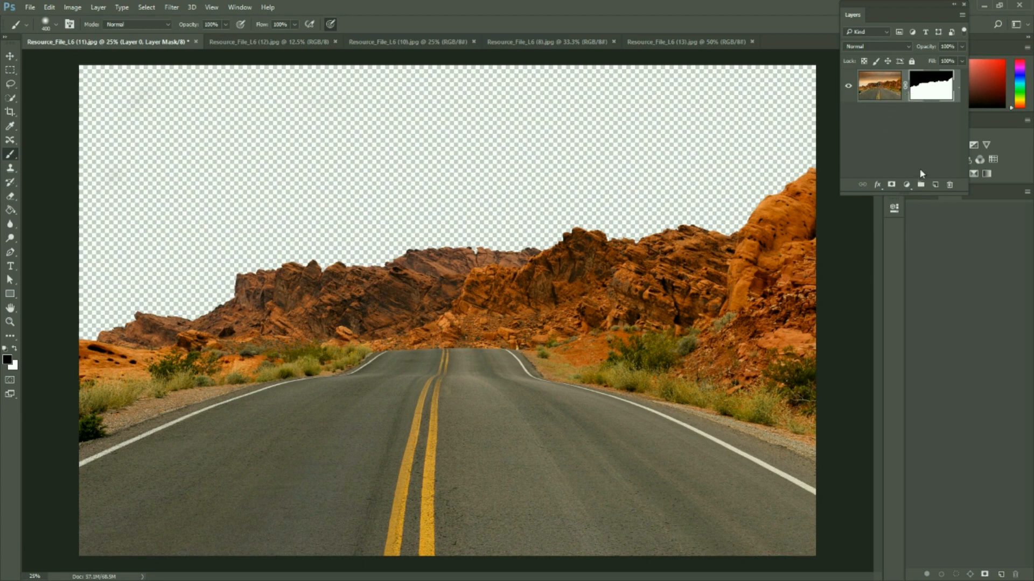
# Widen and lengthen the floating Layers panel to show full layer names, and restore the default black and white colours
pyautogui.click(916, 147)
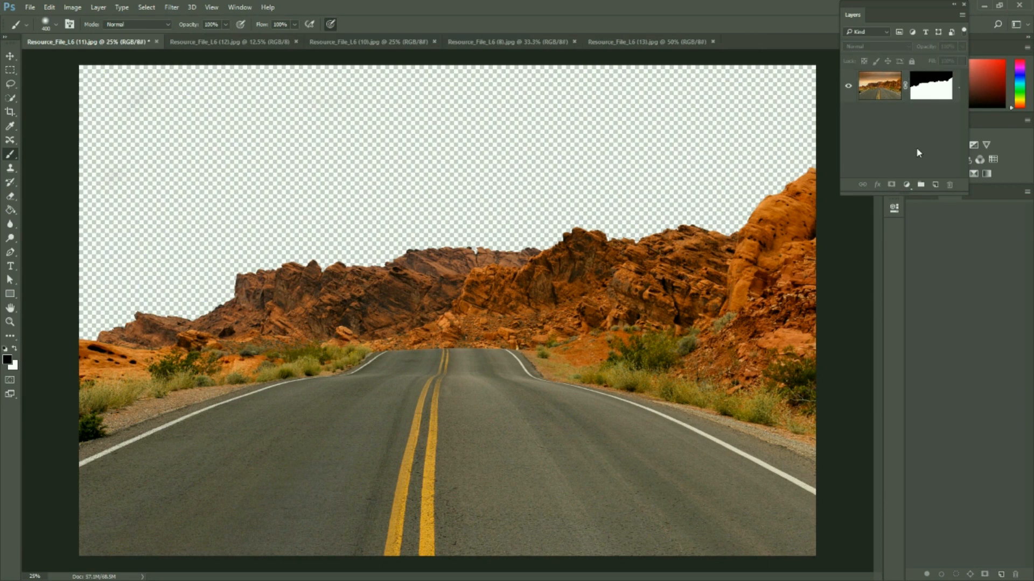
pyautogui.click(971, 70)
pyautogui.click(970, 60)
pyautogui.moveTo(971, 86); pyautogui.dragTo(1012, 86)
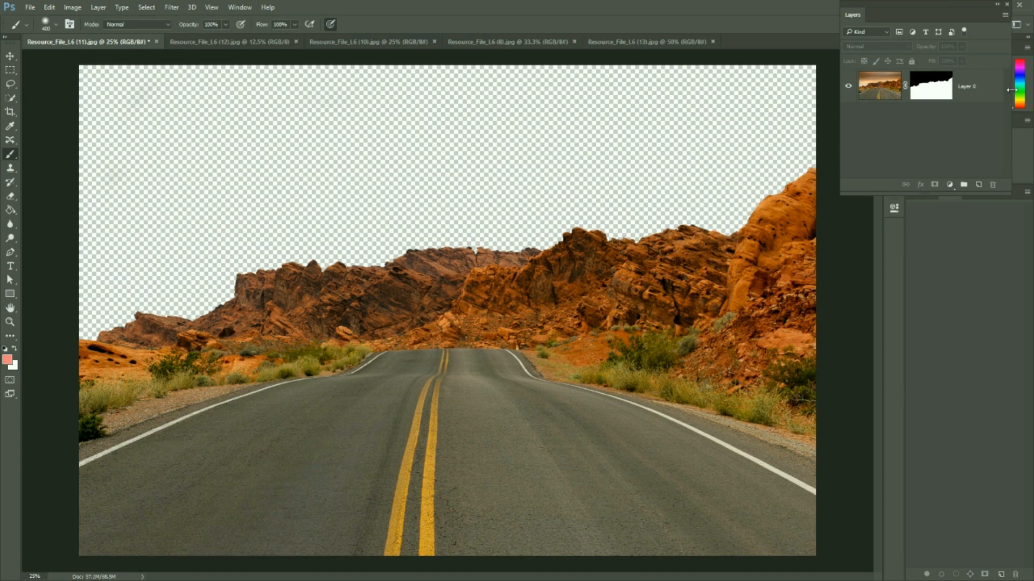
pyautogui.click(6, 349)
pyautogui.moveTo(862, 195); pyautogui.dragTo(861, 306)
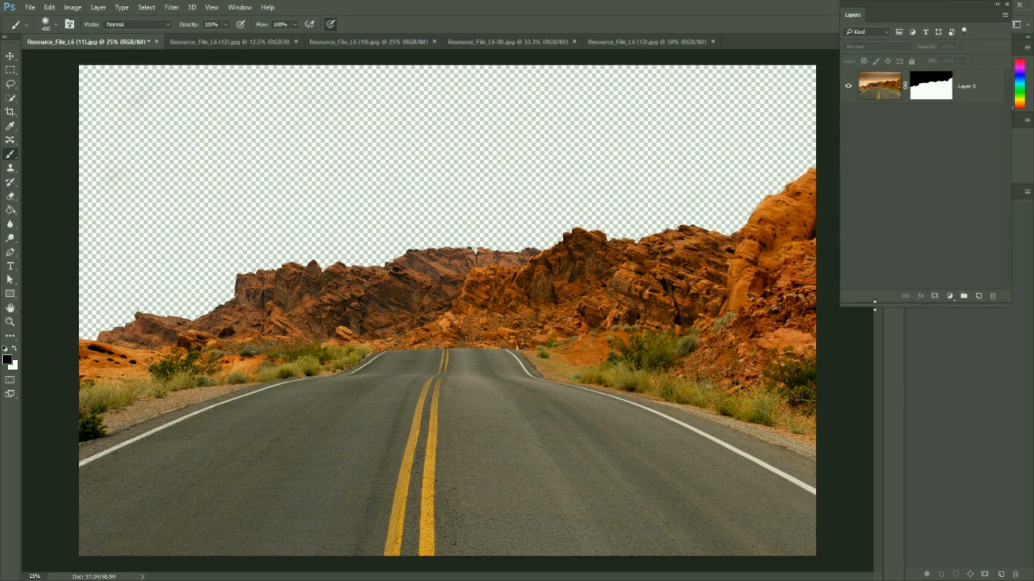
# Unlock the tornado photo's background in Resource_File_L6 (12).jpg and move it into the Resource_File_L6 (11).jpg document
pyautogui.click(235, 43)
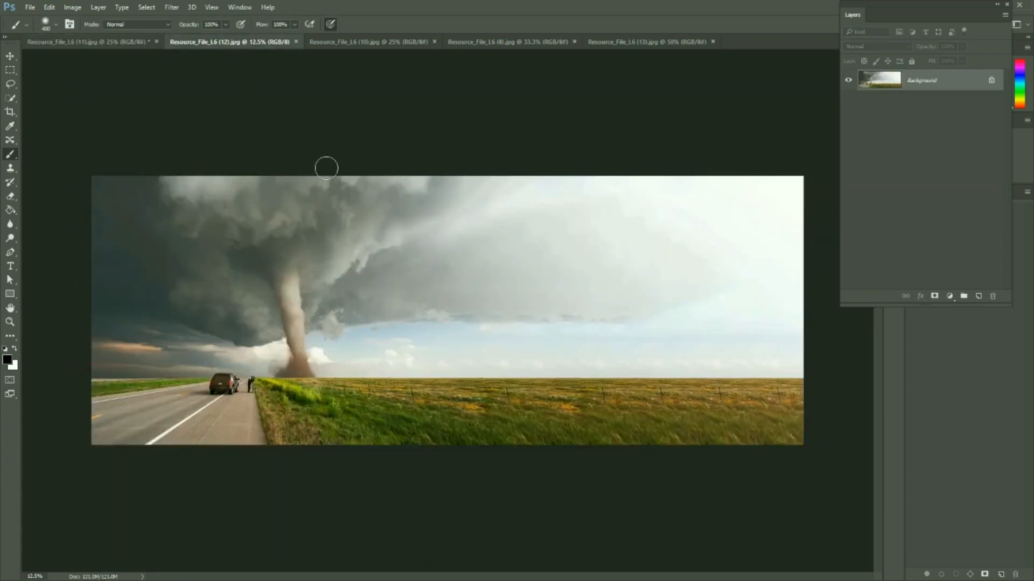
pyautogui.press('v')
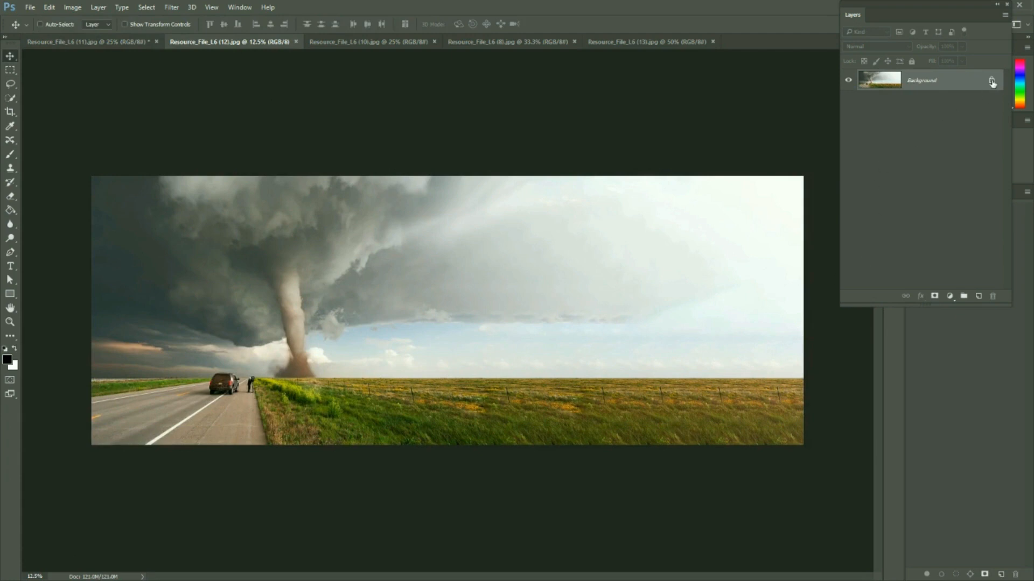
pyautogui.click(992, 81)
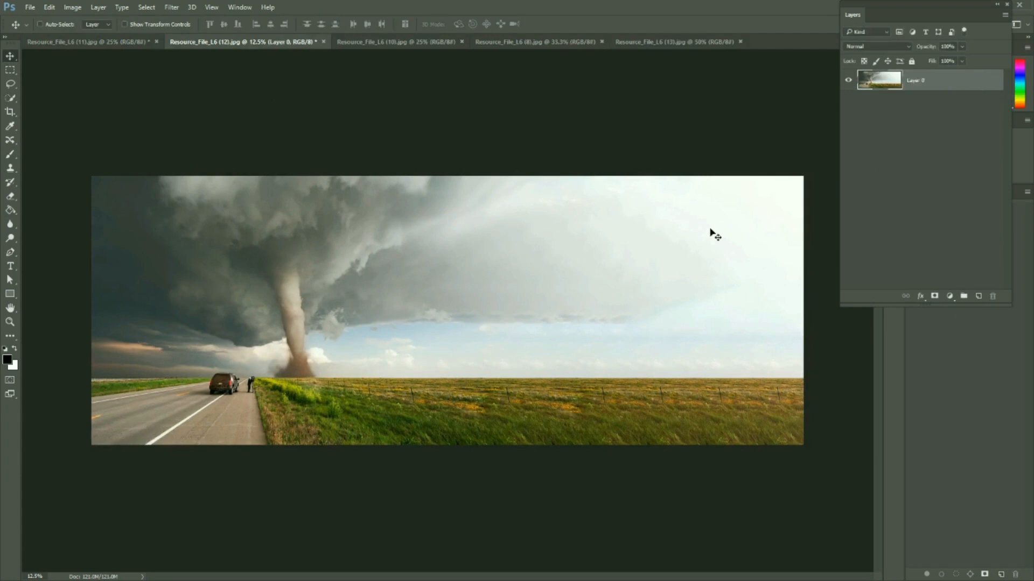
pyautogui.moveTo(427, 370); pyautogui.dragTo(453, 279)
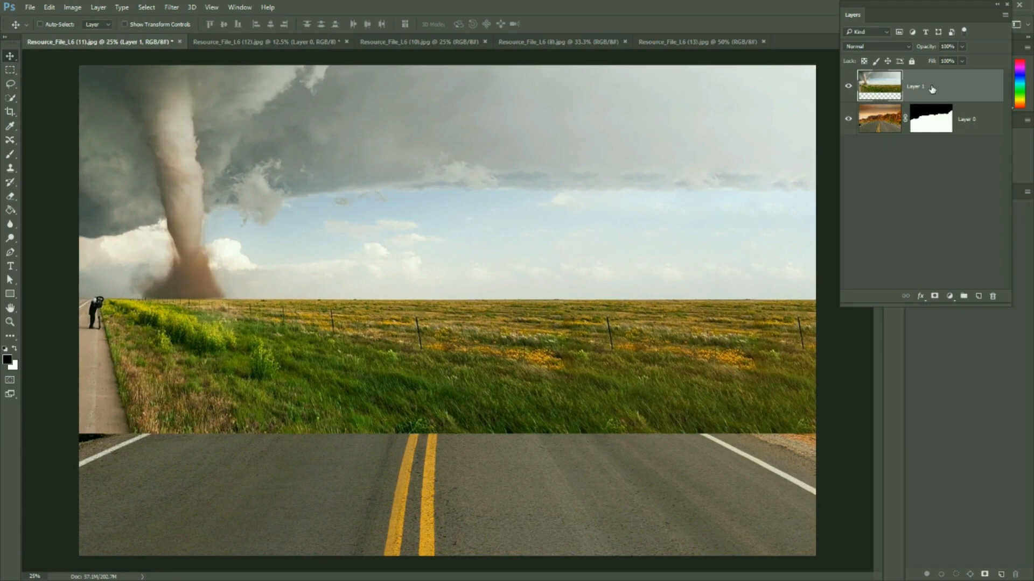
# Place the tornado layer beneath the masked road layer and rename it "bright sky"
pyautogui.moveTo(923, 88); pyautogui.dragTo(933, 153)
pyautogui.doubleClick(915, 119)
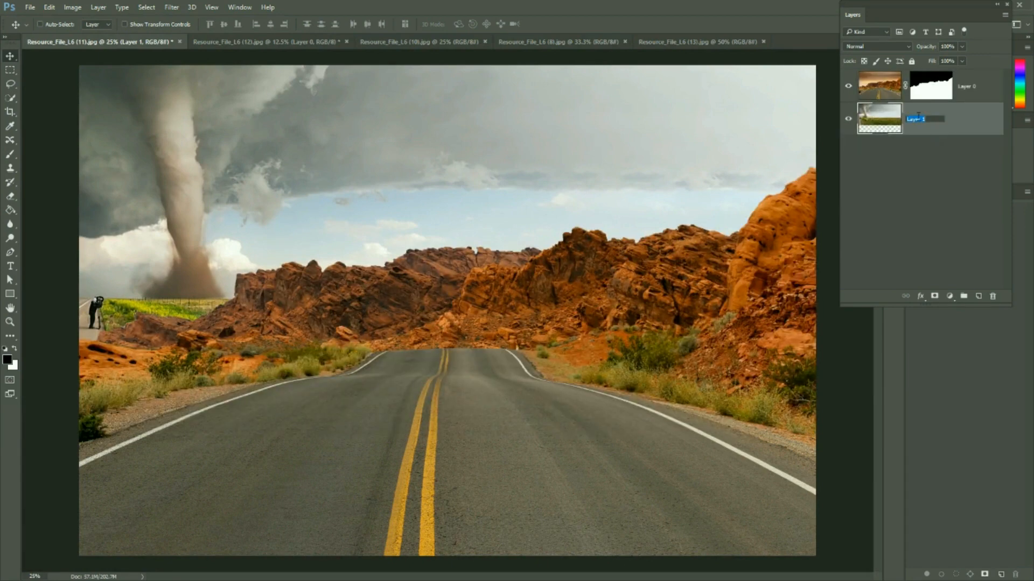
pyautogui.write('gr')
pyautogui.click(896, 182)
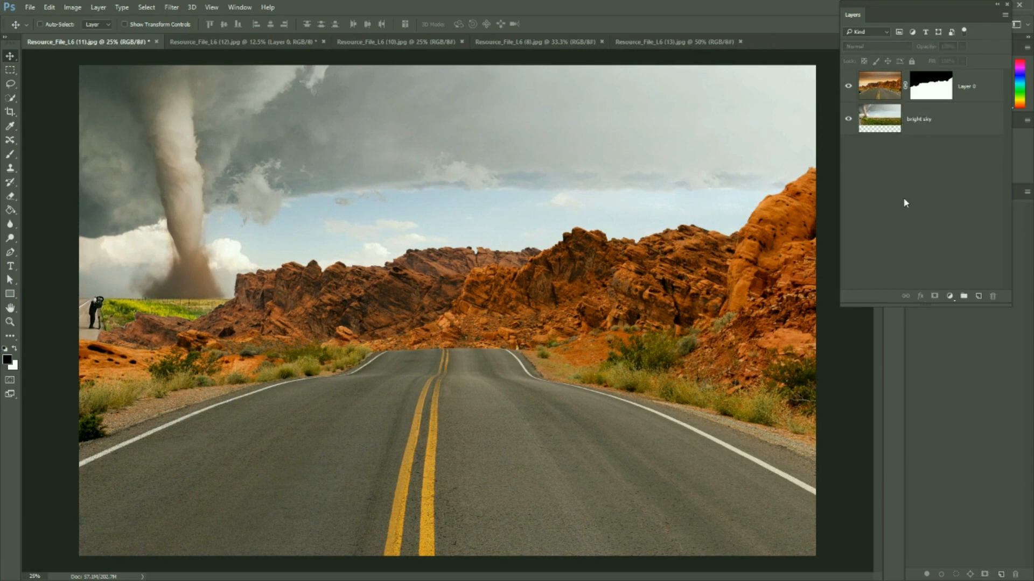
# Move the bright sky layer down until the tornado's base and the green field are hidden behind the rocks
pyautogui.click(212, 163)
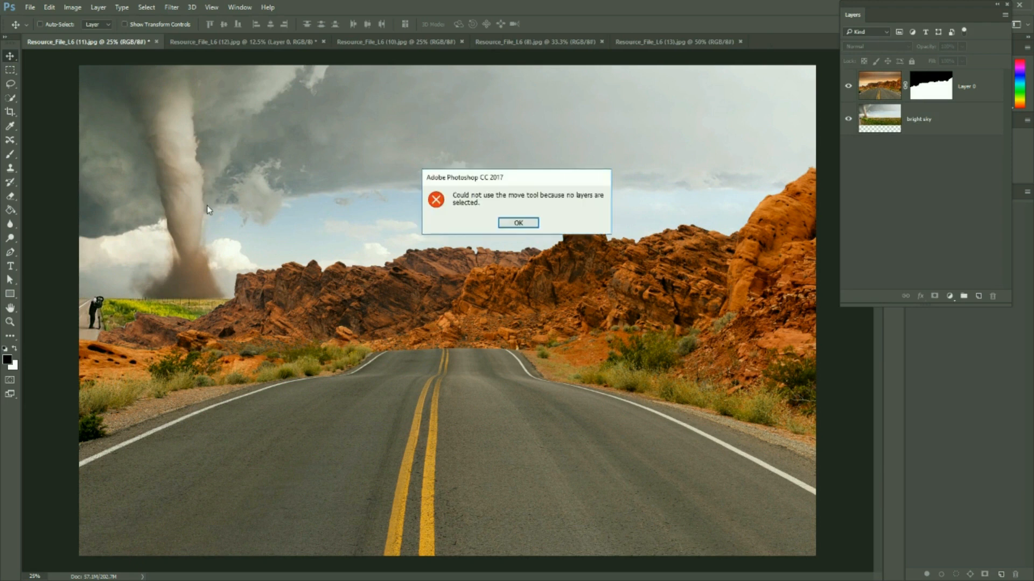
pyautogui.click(503, 221)
pyautogui.click(970, 127)
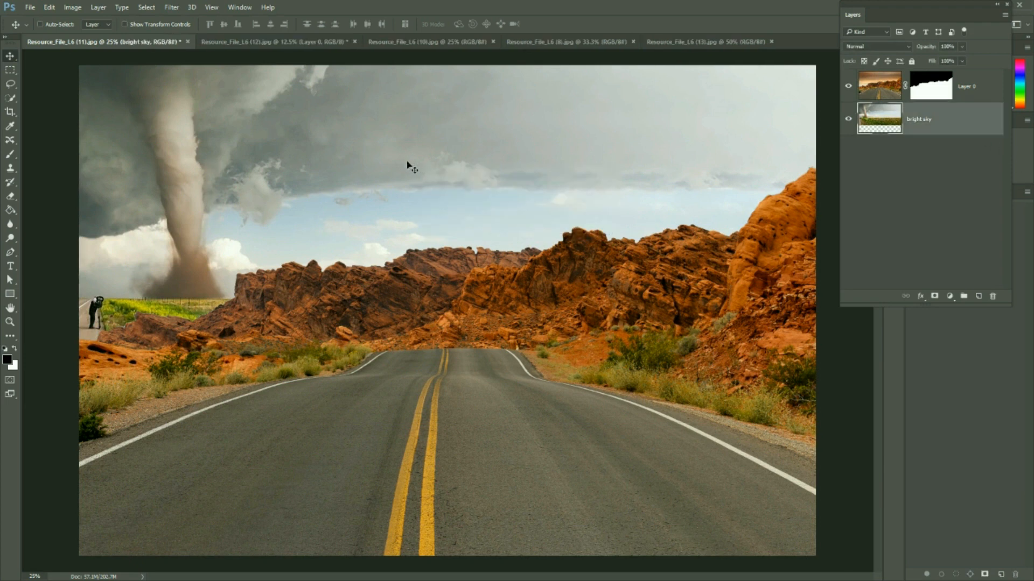
pyautogui.moveTo(224, 131); pyautogui.dragTo(202, 188)
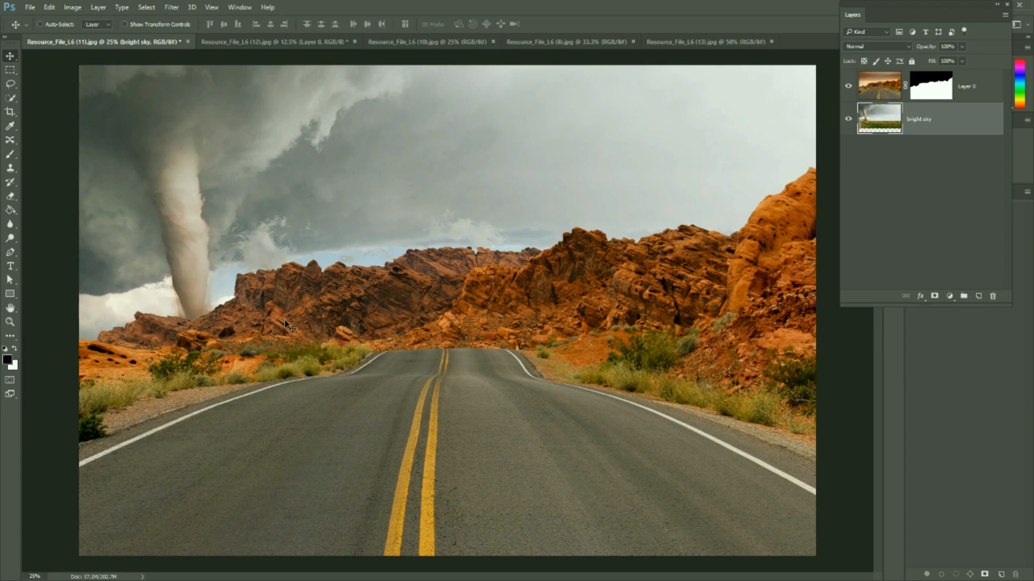
# Examine the mask edge at 100% zoom along the rock ridge where it meets the tornado's base
pyautogui.hotkey('ctrl', '+')
pyautogui.hotkey('ctrl', '+')
pyautogui.hotkey('ctrl', '+')
pyautogui.hotkey('ctrl', '+')
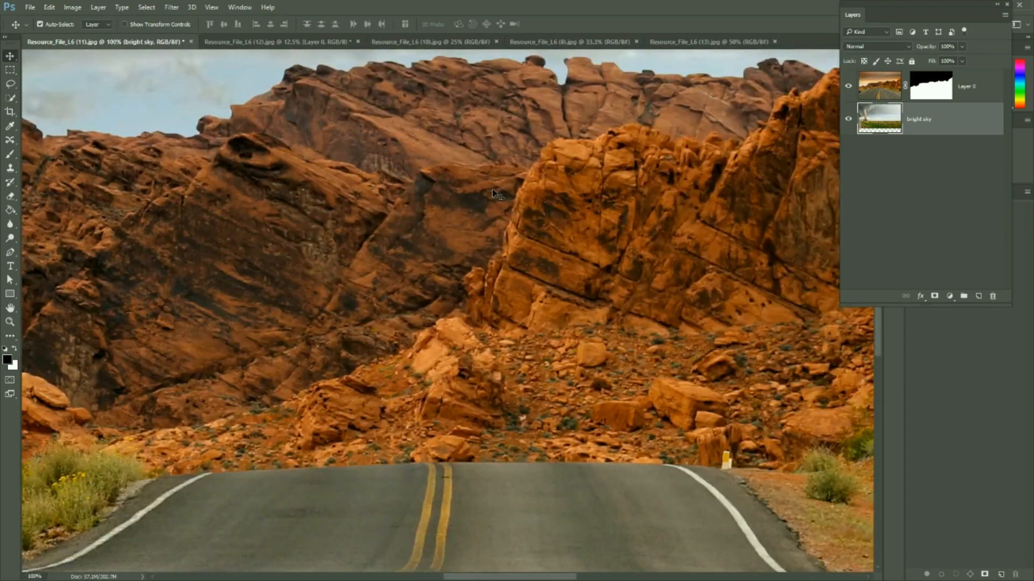
pyautogui.moveTo(258, 122); pyautogui.dragTo(326, 194)
pyautogui.moveTo(87, 239); pyautogui.dragTo(516, 210)
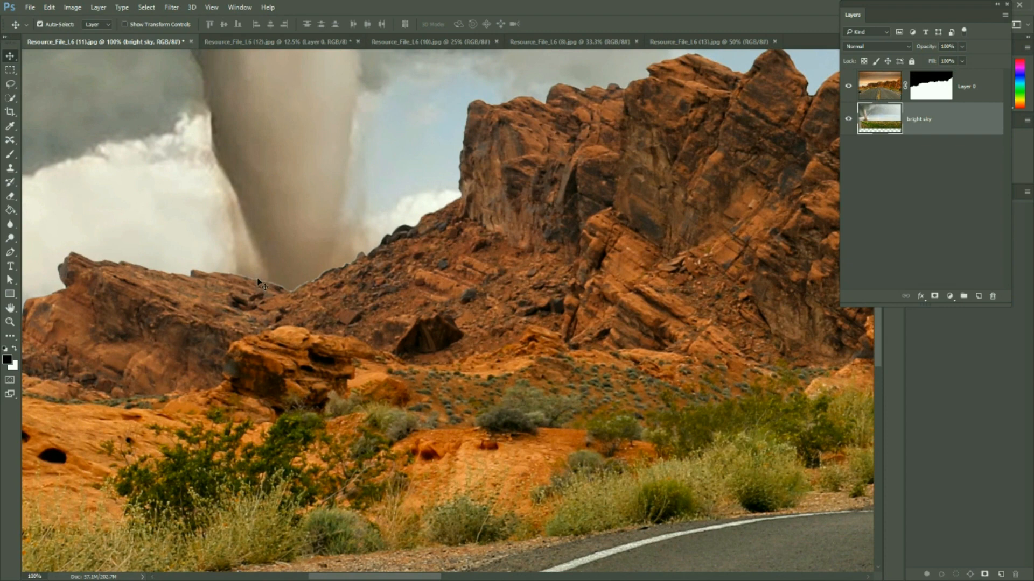
# Examine the mask edge at 300% zoom where the rock ridge meets the tornado's base, and return to the whole composite
pyautogui.hotkey('ctrl', '+')
pyautogui.hotkey('ctrl', '+')
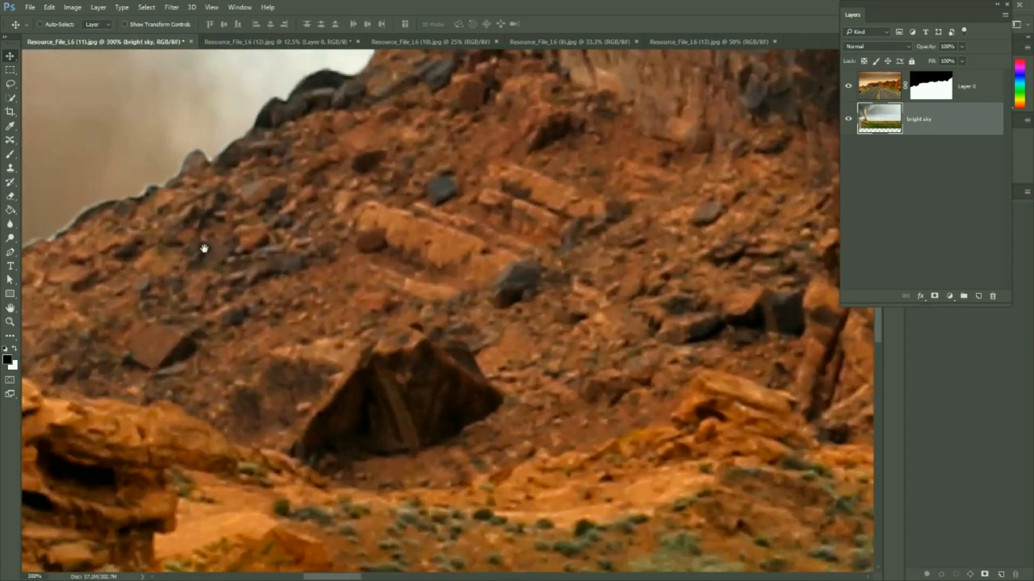
pyautogui.moveTo(204, 249); pyautogui.dragTo(578, 252)
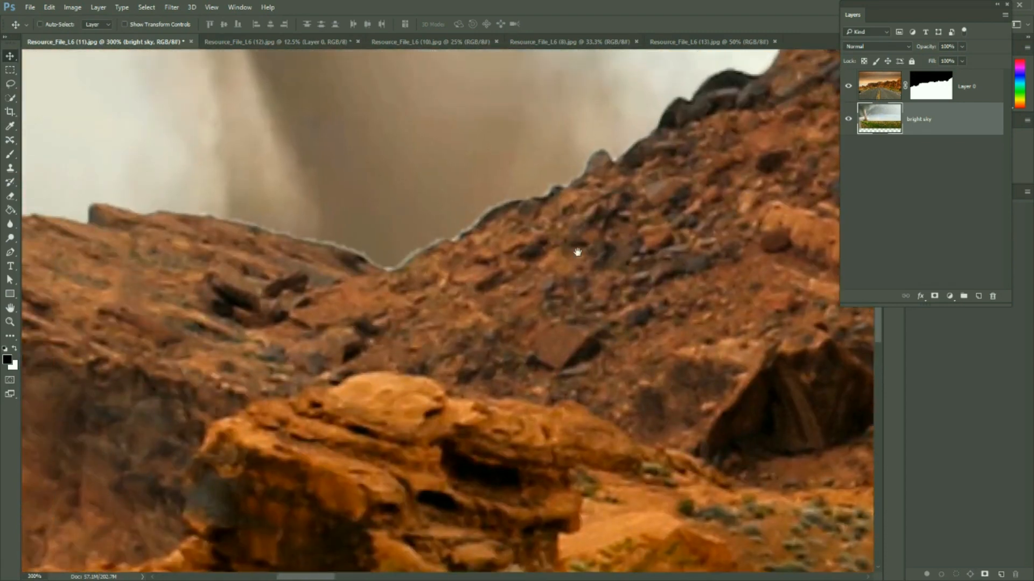
pyautogui.hotkey('ctrl', '-')
pyautogui.hotkey('ctrl', '-')
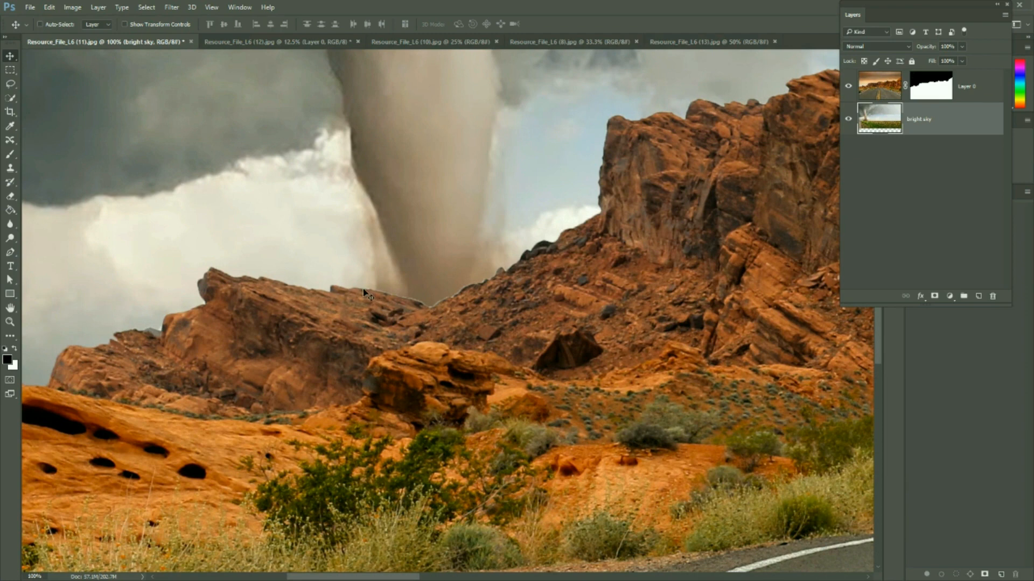
pyautogui.scroll(-3, 363, 292)
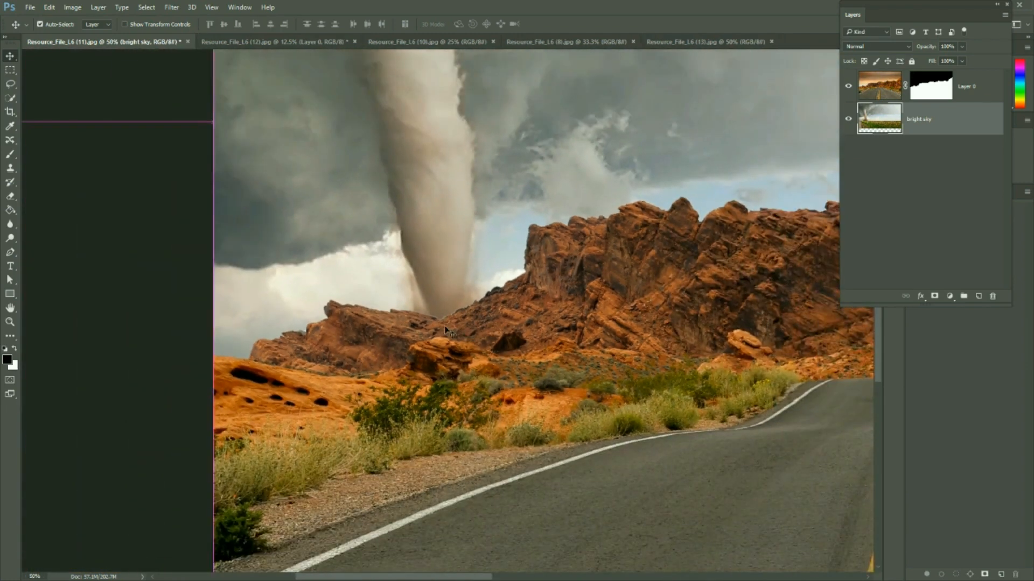
pyautogui.scroll(-1, 449, 326)
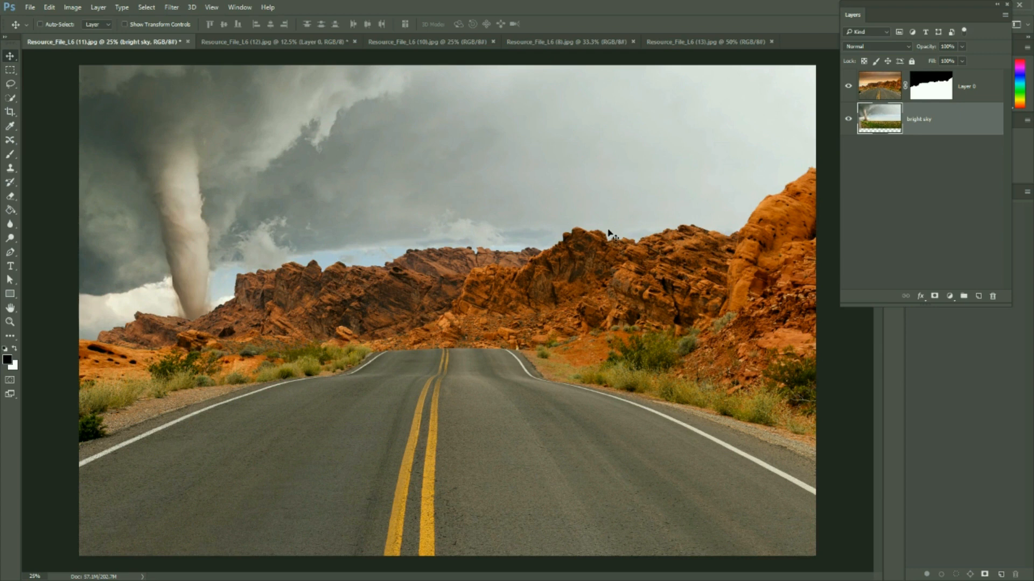
# With the masked road layer selected, narrow the Layers panel and reposition it to uncover the Adjustments panel
pyautogui.click(893, 94)
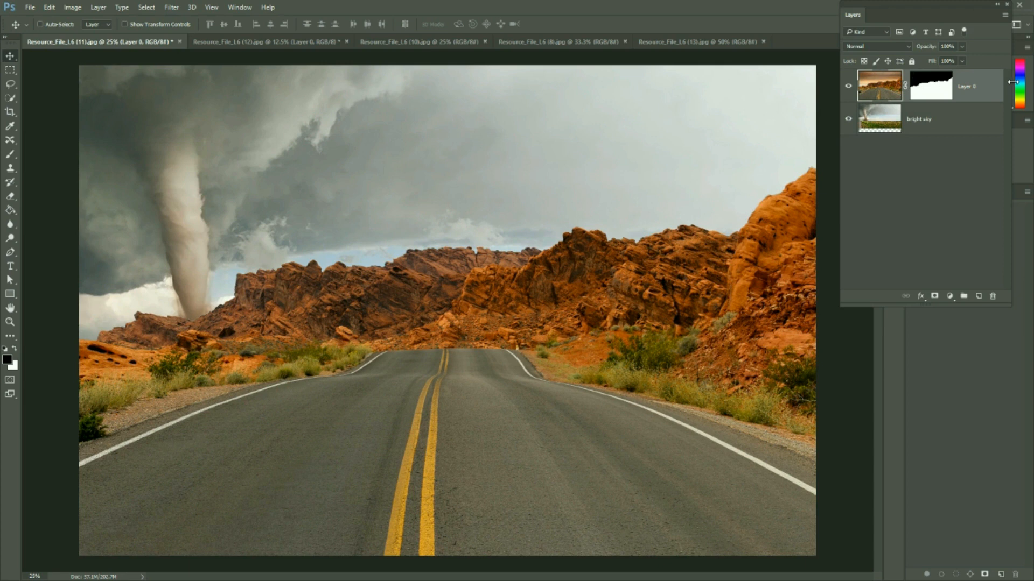
pyautogui.moveTo(1012, 82); pyautogui.dragTo(968, 82)
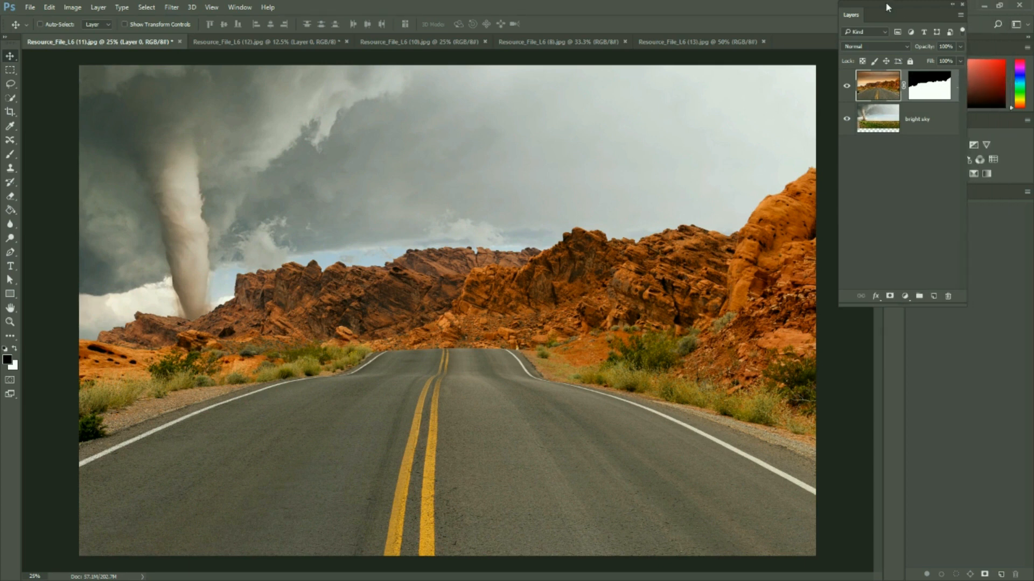
pyautogui.moveTo(892, 6); pyautogui.dragTo(829, 7)
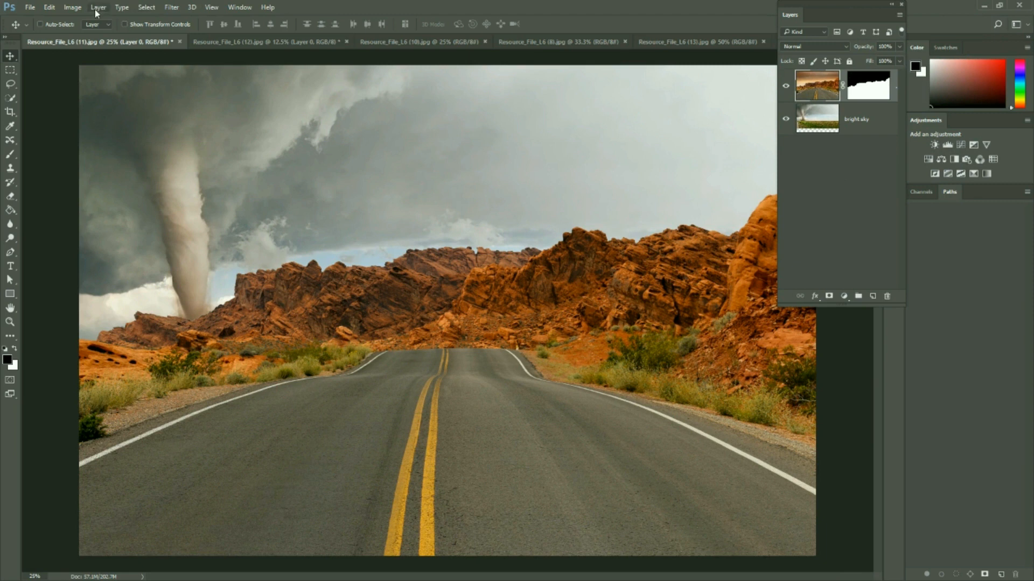
pyautogui.click(74, 8)
pyautogui.moveTo(98, 9)
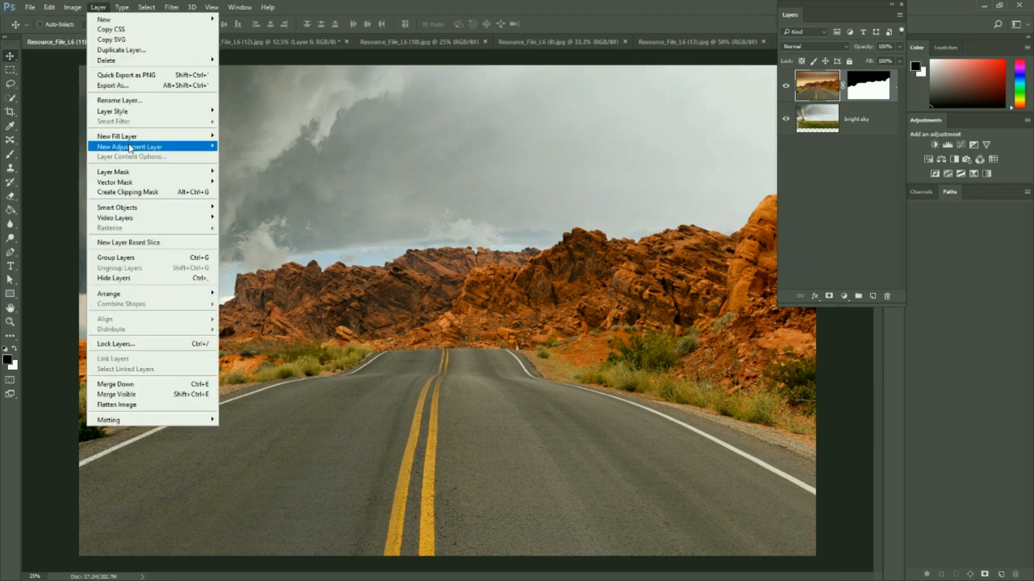
pyautogui.moveTo(129, 147)
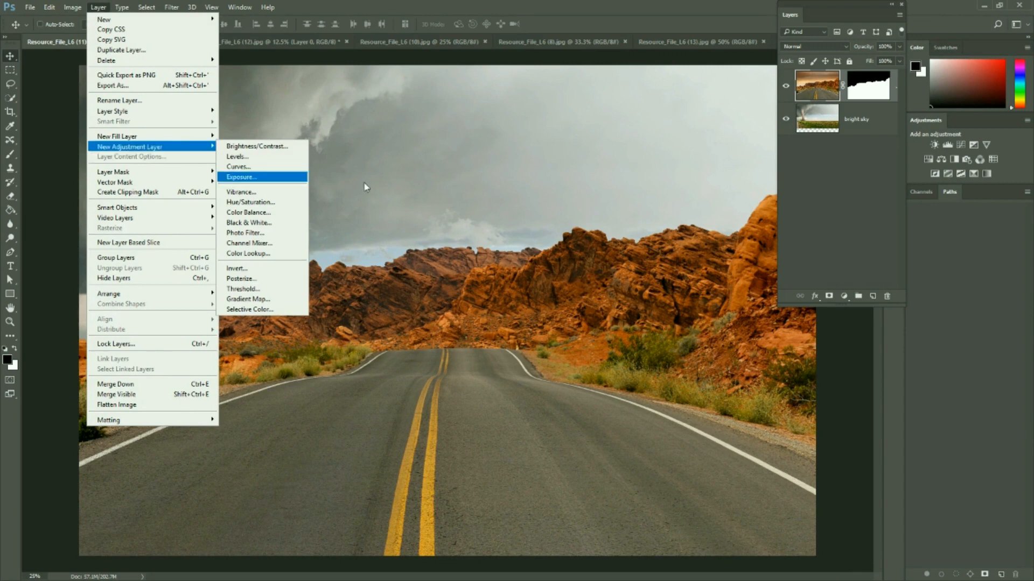
pyautogui.click(843, 296)
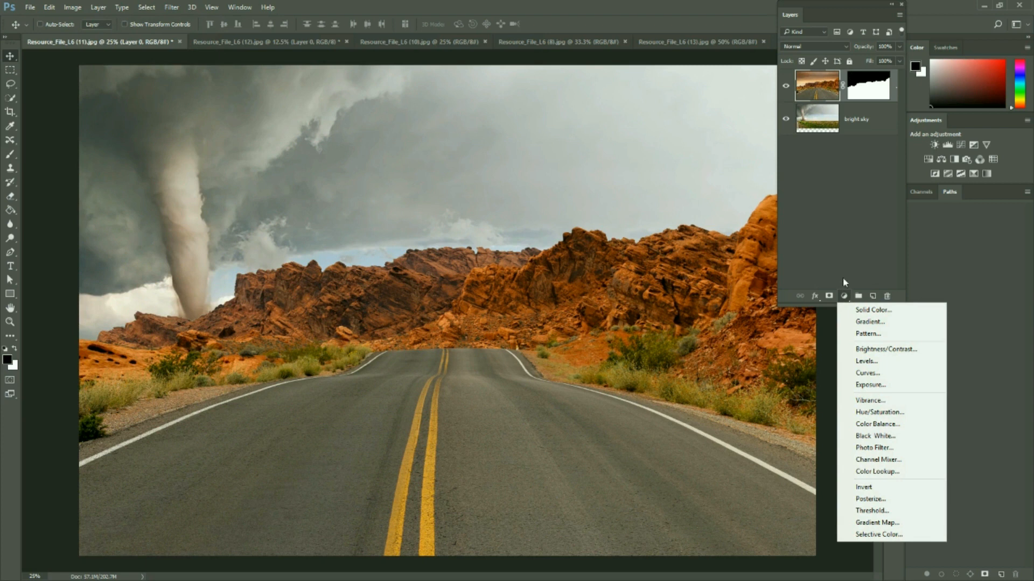
pyautogui.click(849, 251)
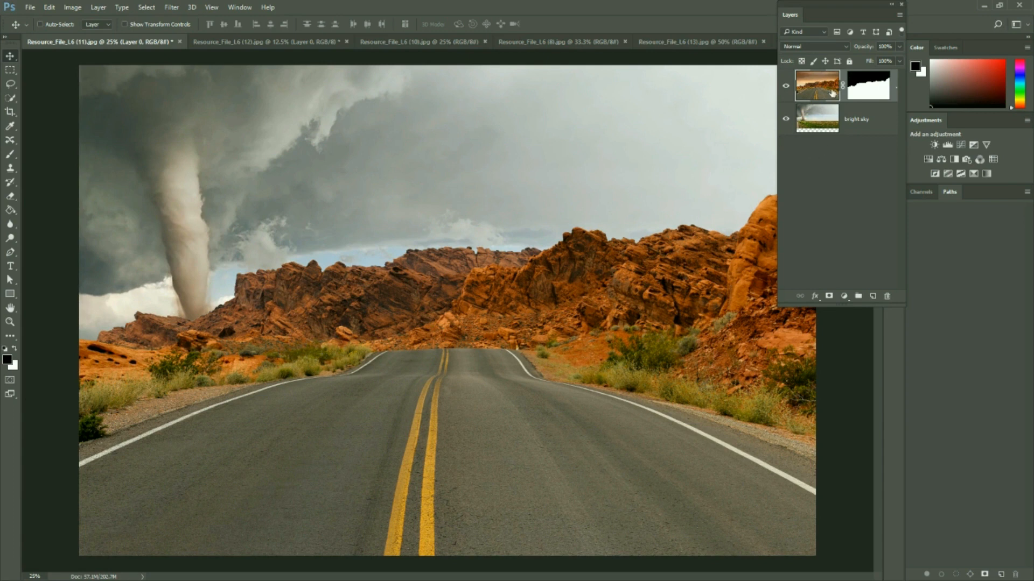
# Add a Photo Filter adjustment layer above the masked road layer, using Warming Filter (85)
pyautogui.click(859, 123)
pyautogui.click(832, 83)
pyautogui.click(967, 159)
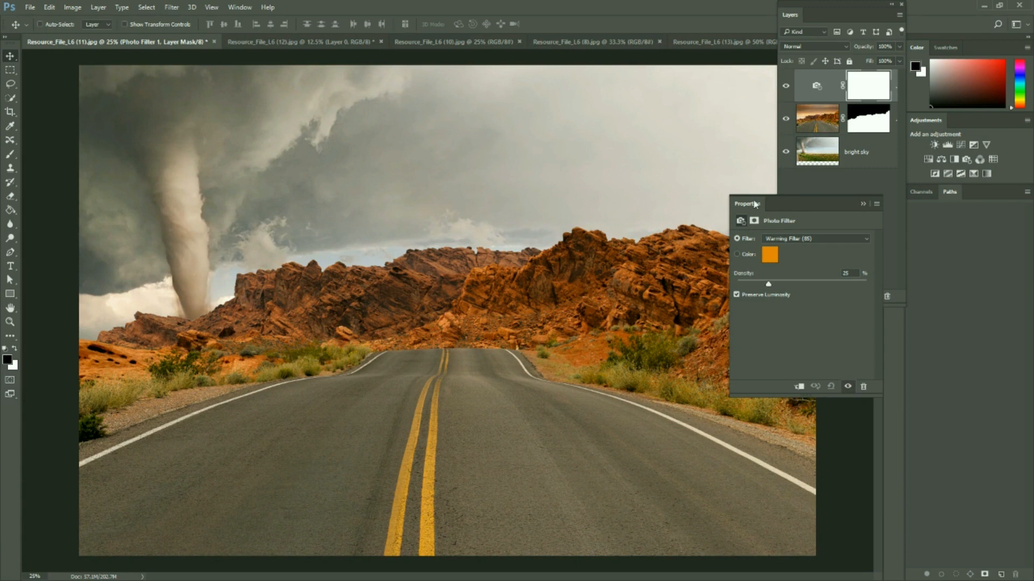
pyautogui.click(864, 238)
pyautogui.click(793, 245)
pyautogui.click(784, 239)
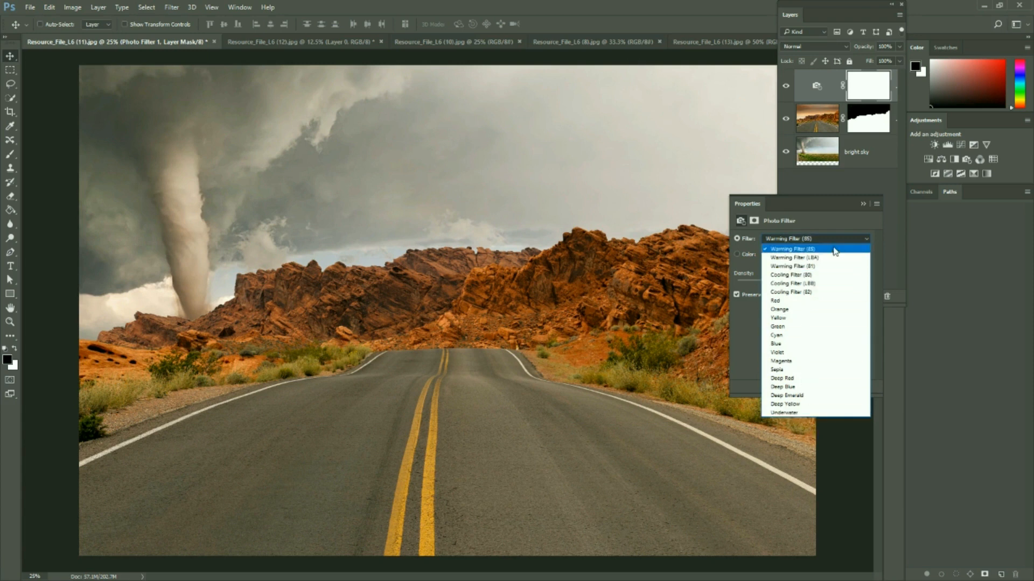
pyautogui.click(852, 247)
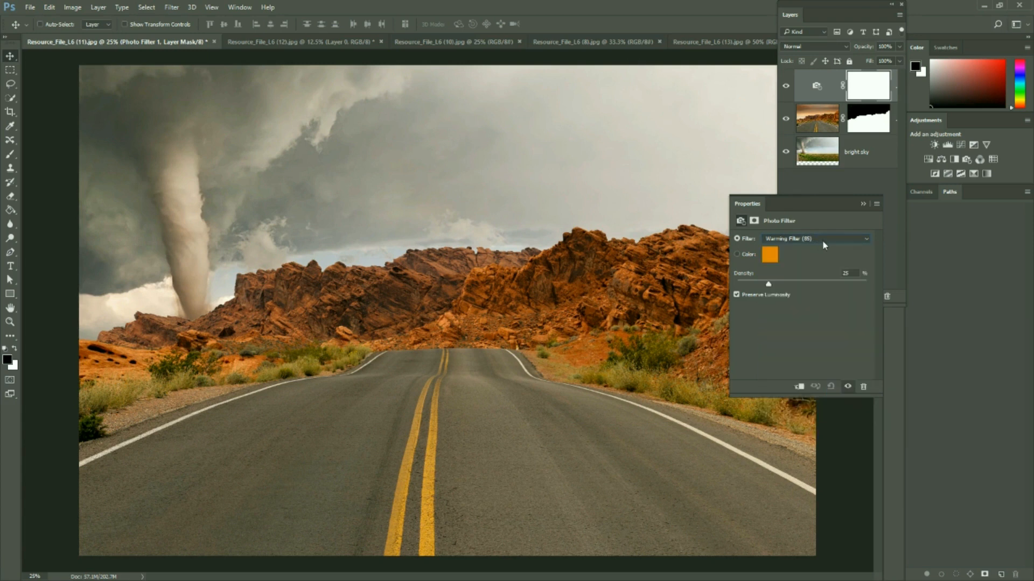
# Try greens as the photo filter's custom colour, down to dark green 063307, and discard the choice
pyautogui.click(741, 258)
pyautogui.click(770, 255)
pyautogui.click(607, 116)
pyautogui.click(645, 173)
pyautogui.click(672, 145)
pyautogui.click(655, 189)
pyautogui.click(681, 201)
pyautogui.click(635, 117)
pyautogui.click(635, 175)
pyautogui.click(649, 219)
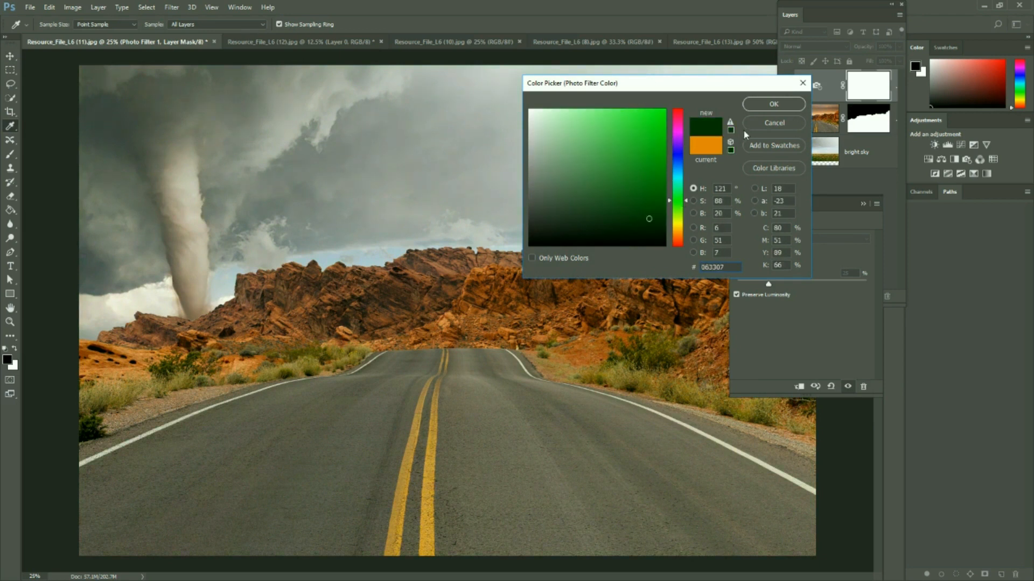
pyautogui.click(773, 123)
pyautogui.click(739, 240)
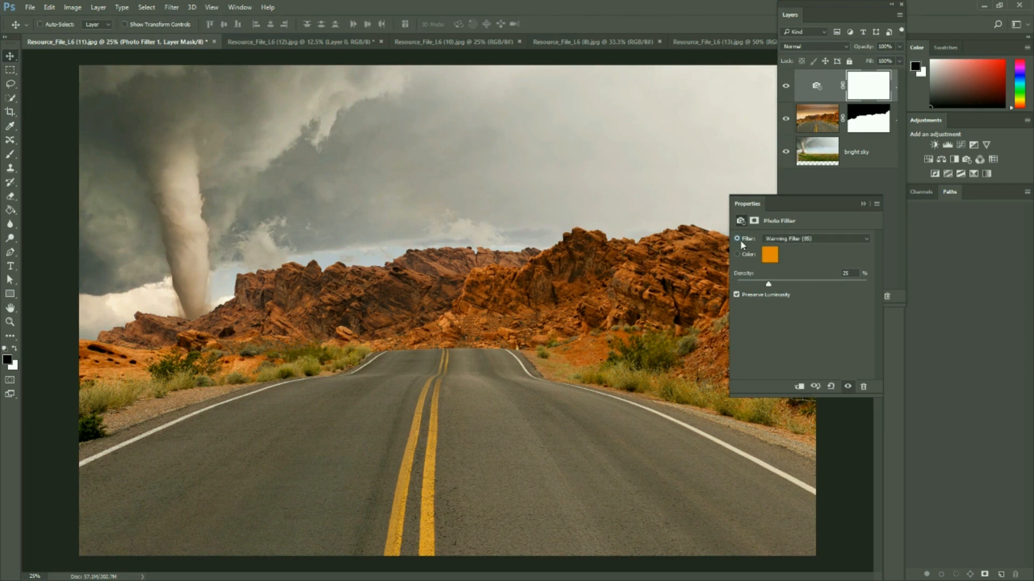
# Set the photo filter to Cooling Filter (80) and compare the composite with the adjustment layer hidden and shown
pyautogui.click(800, 239)
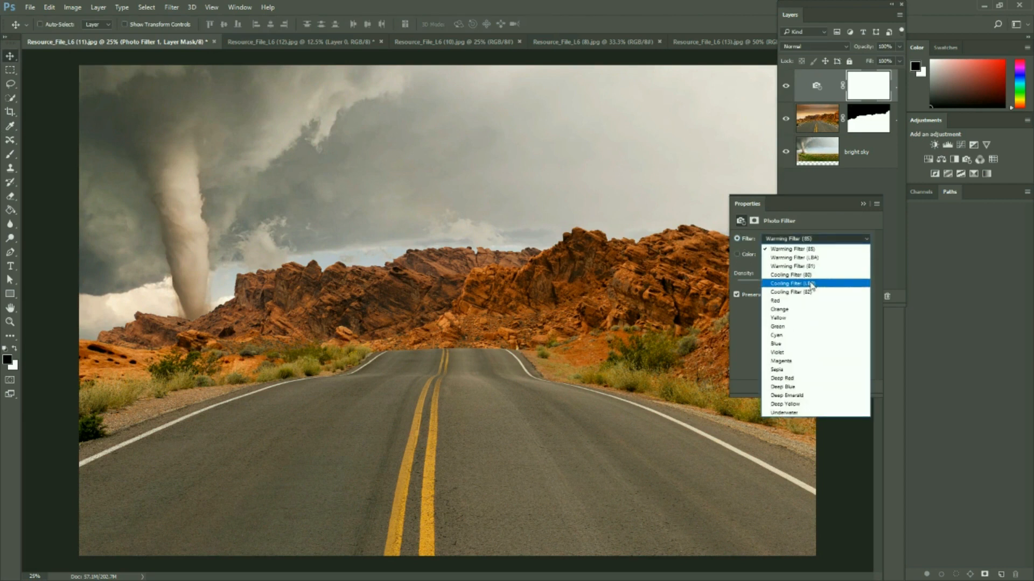
pyautogui.click(811, 284)
pyautogui.click(822, 241)
pyautogui.click(810, 276)
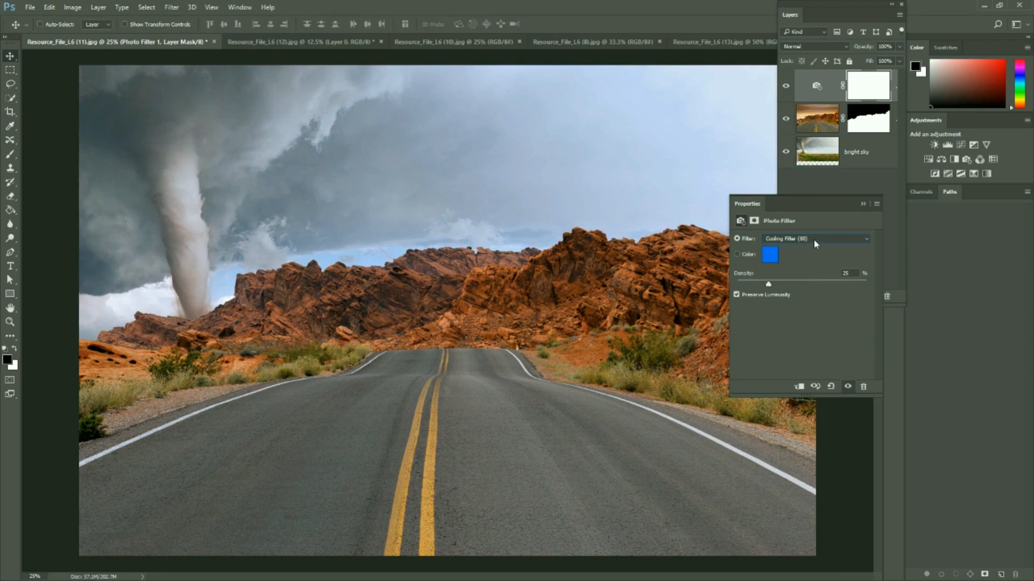
pyautogui.click(863, 204)
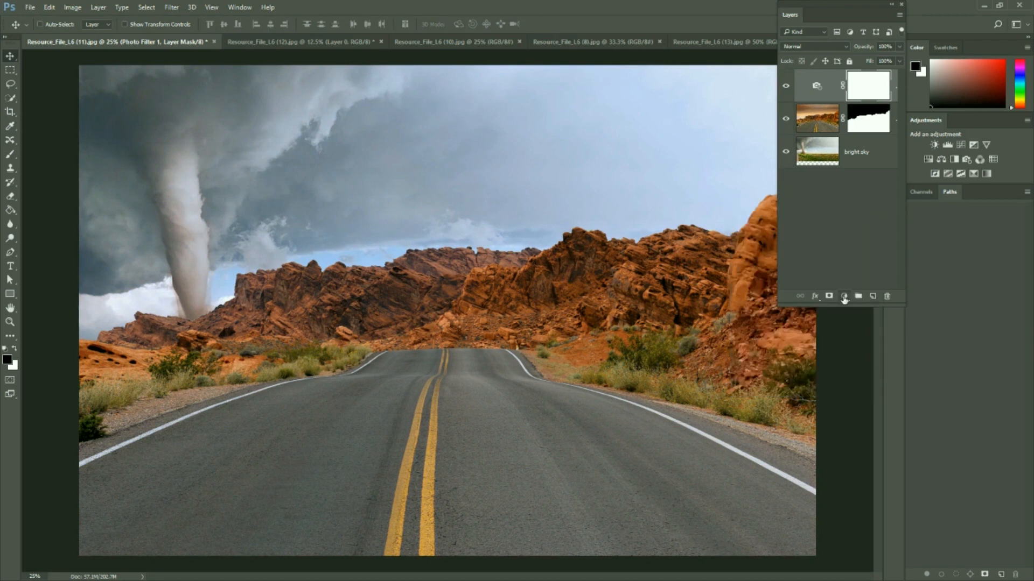
pyautogui.click(786, 86)
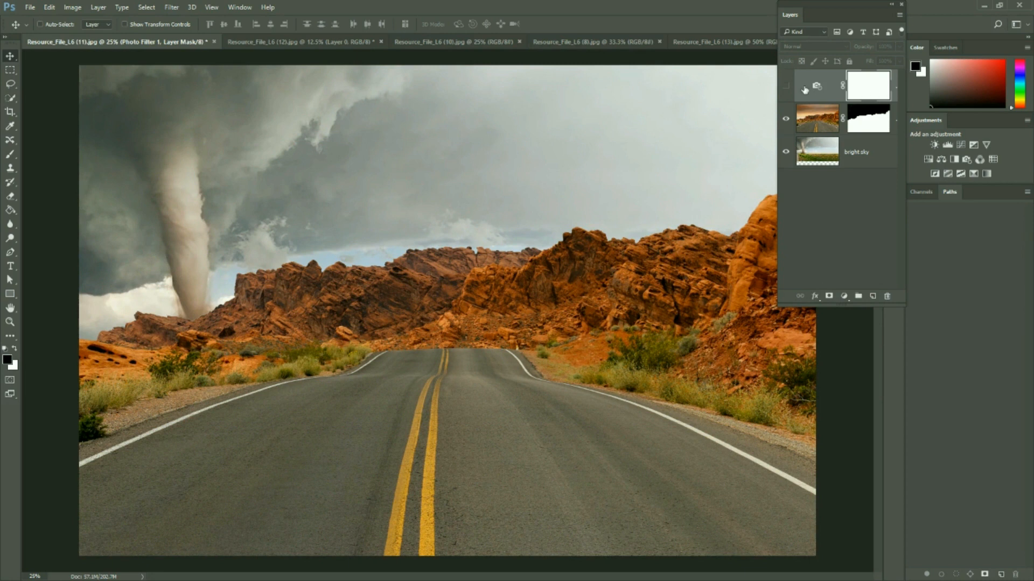
pyautogui.click(787, 86)
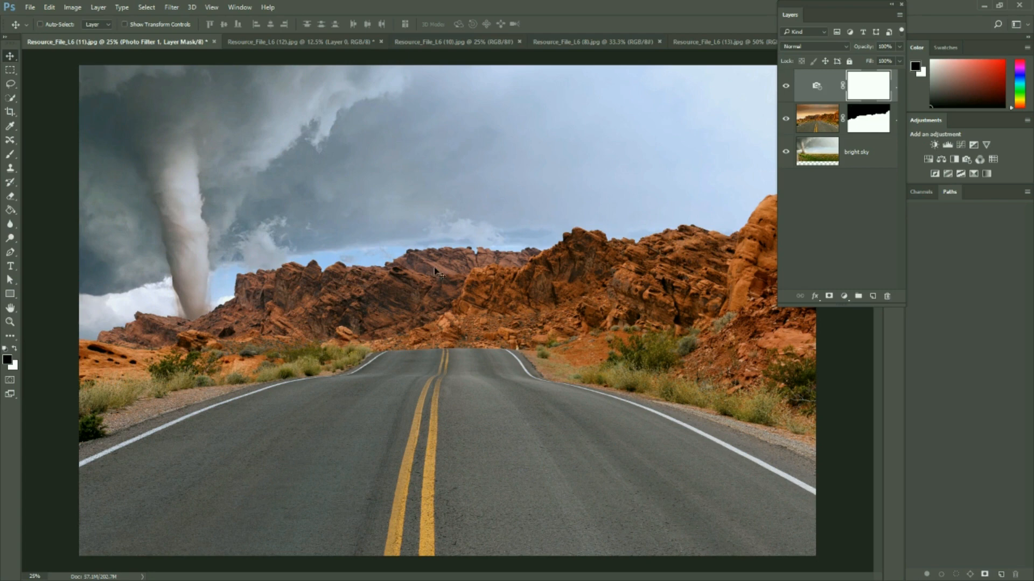
# Look through the other open resource photos, including the lightning image, and return to Resource_File_L6 (11).jpg
pyautogui.click(447, 45)
pyautogui.click(598, 47)
pyautogui.click(700, 47)
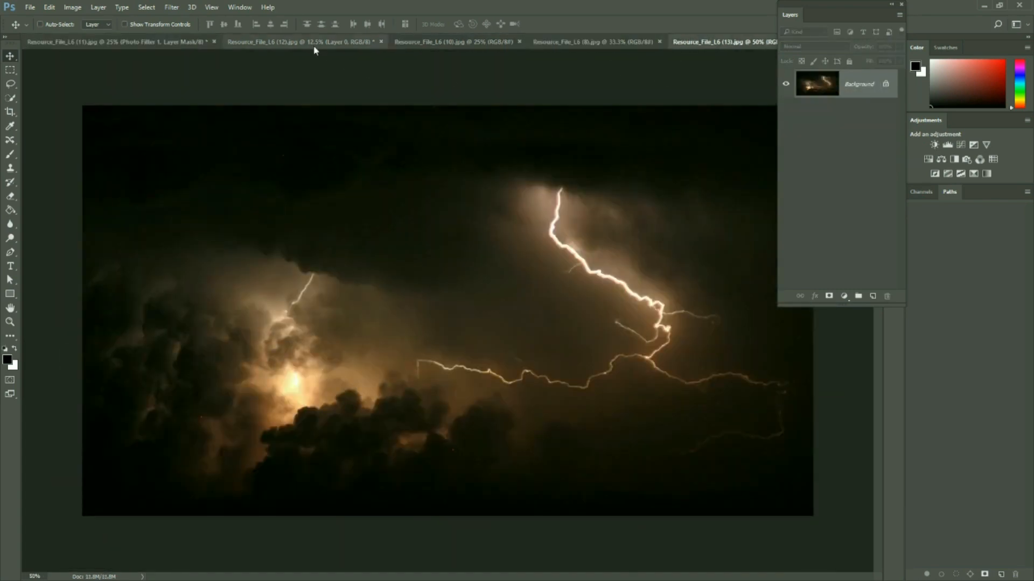
pyautogui.click(272, 47)
pyautogui.click(115, 42)
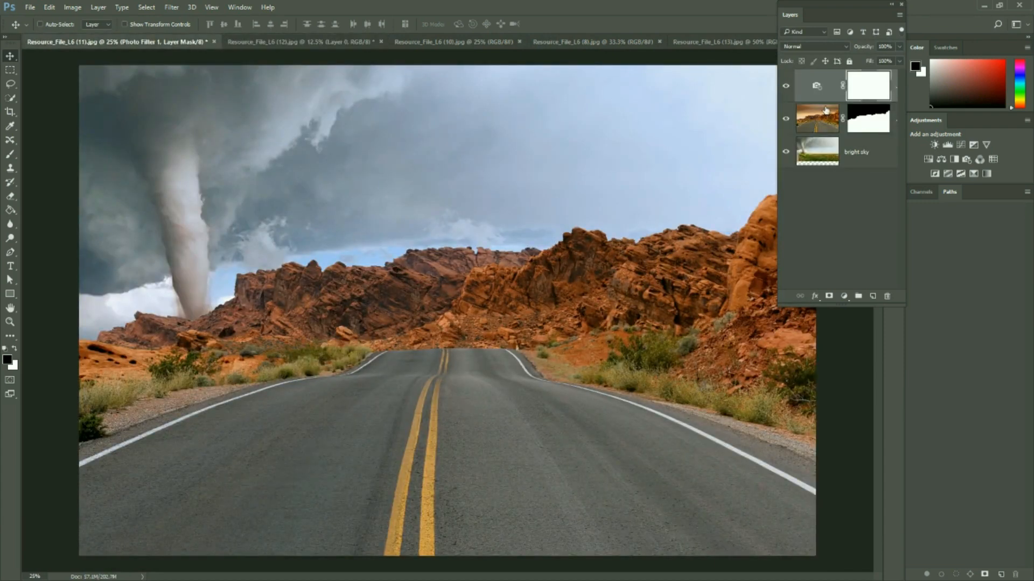
# Delete the Photo Filter adjustment layer from the composite
pyautogui.click(844, 160)
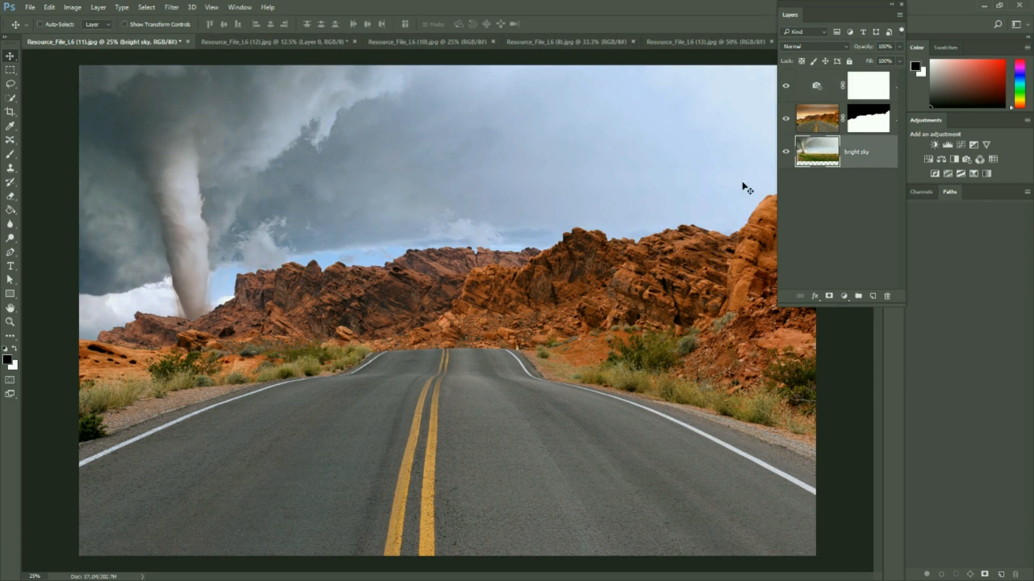
pyautogui.click(823, 89)
pyautogui.moveTo(824, 89); pyautogui.dragTo(887, 296)
# Delete the road layer's mask without applying it
pyautogui.click(871, 87)
pyautogui.moveTo(868, 86); pyautogui.dragTo(889, 299)
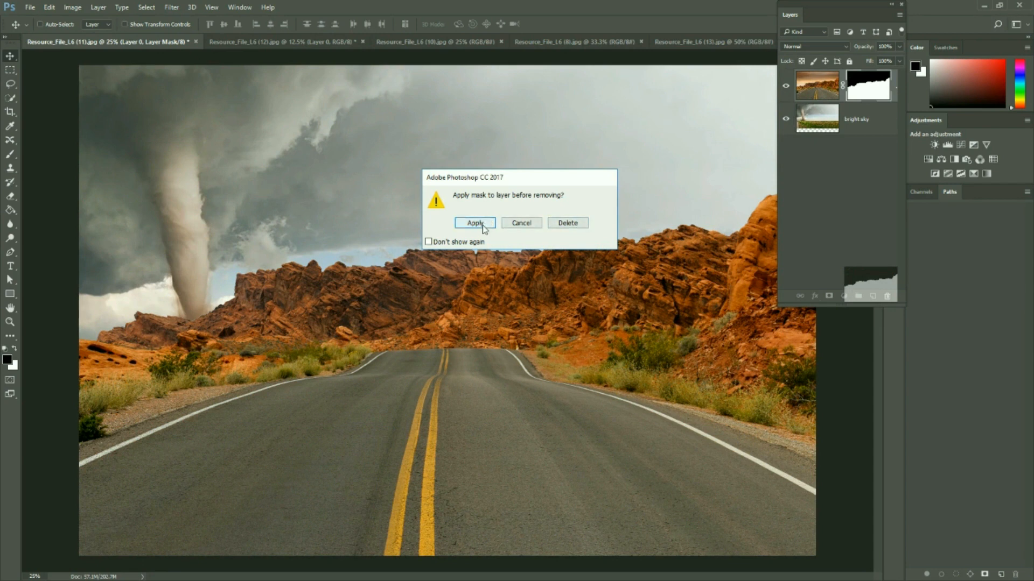
pyautogui.click(568, 228)
pyautogui.click(568, 228)
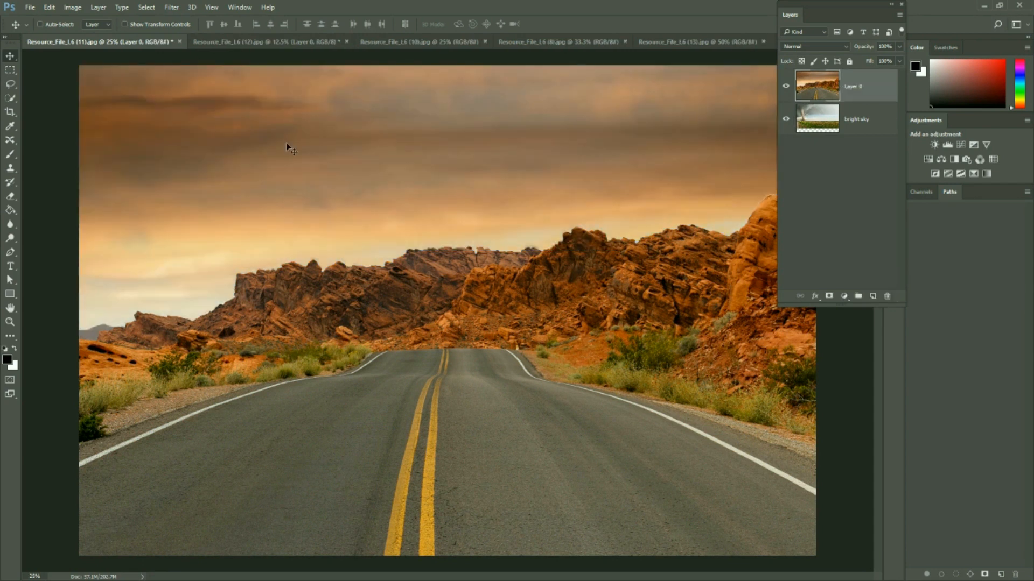
# Select the road and red rocks up to the skyline with Quick Selection, and deselect them
pyautogui.moveTo(856, 5); pyautogui.dragTo(912, 4)
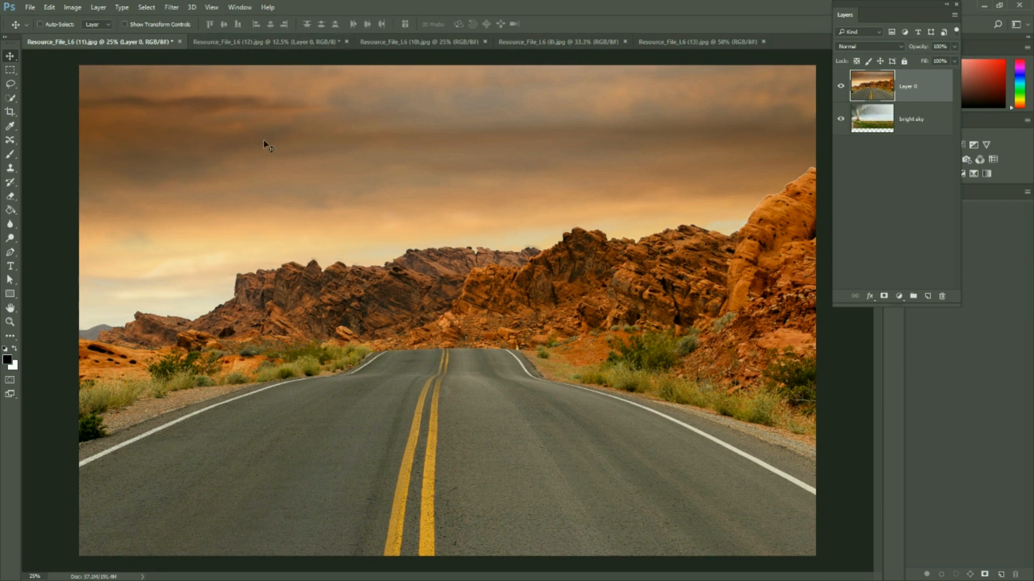
pyautogui.click(10, 98)
pyautogui.moveTo(265, 439)
pyautogui.mouseDown()
pyautogui.moveTo(567, 452)
pyautogui.moveTo(648, 407)
pyautogui.moveTo(751, 316)
pyautogui.moveTo(774, 351)
pyautogui.moveTo(755, 375)
pyautogui.moveTo(602, 299)
pyautogui.moveTo(559, 338)
pyautogui.moveTo(524, 304)
pyautogui.moveTo(541, 282)
pyautogui.moveTo(656, 270)
pyautogui.moveTo(749, 237)
pyautogui.moveTo(785, 210)
pyautogui.mouseUp()
pyautogui.moveTo(577, 292)
pyautogui.mouseDown()
pyautogui.moveTo(327, 301)
pyautogui.moveTo(230, 332)
pyautogui.mouseUp()
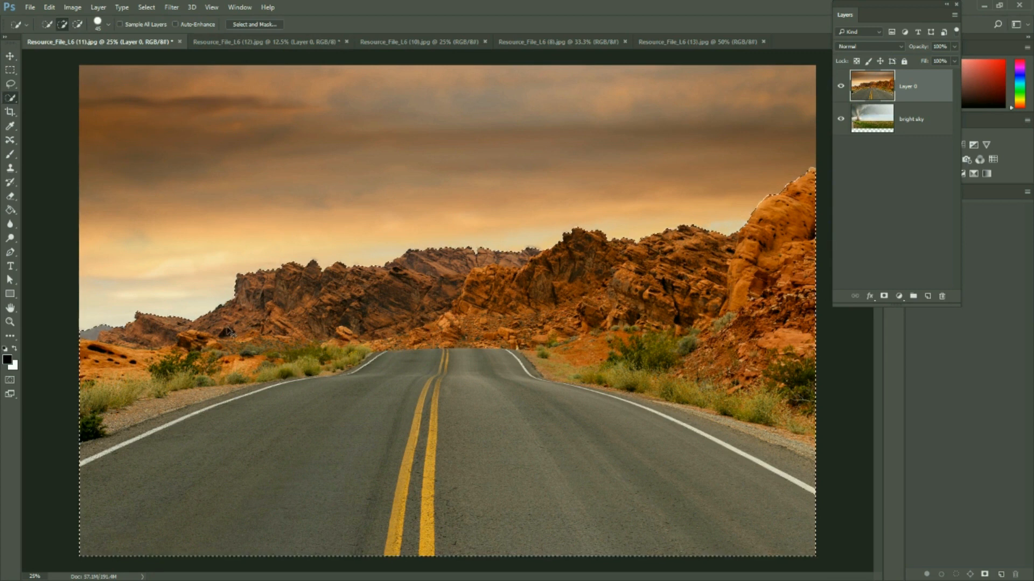
pyautogui.hotkey('ctrl', 's')
pyautogui.click(478, 335)
pyautogui.hotkey('ctrl', 'd')
# Select the orange sky with Quick Selection and invert the selection to cover the road and rocks
pyautogui.moveTo(181, 115); pyautogui.dragTo(145, 283)
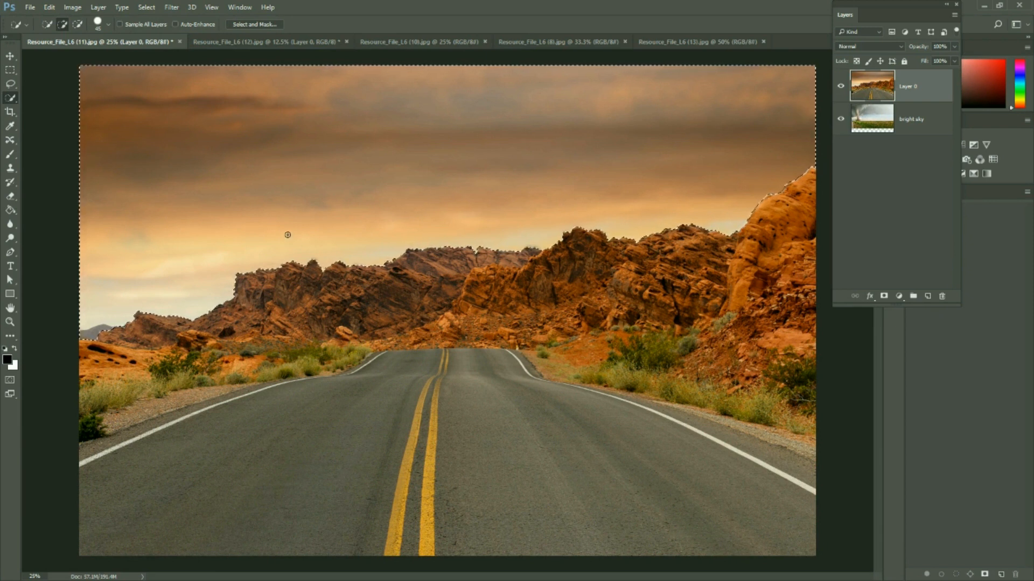
pyautogui.hotkey('ctrl', 'shift', 'i')
pyautogui.click(149, 5)
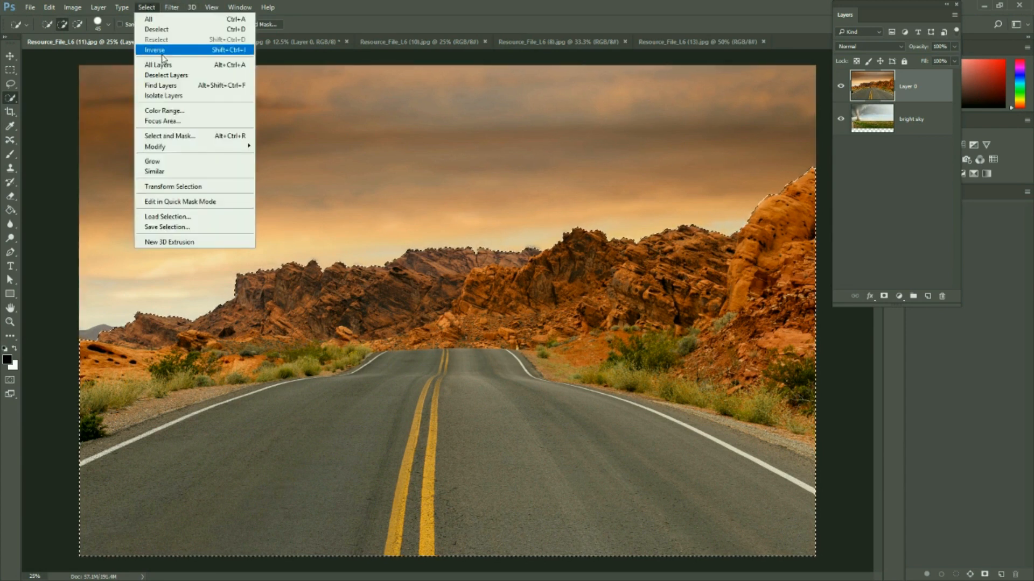
pyautogui.click(372, 19)
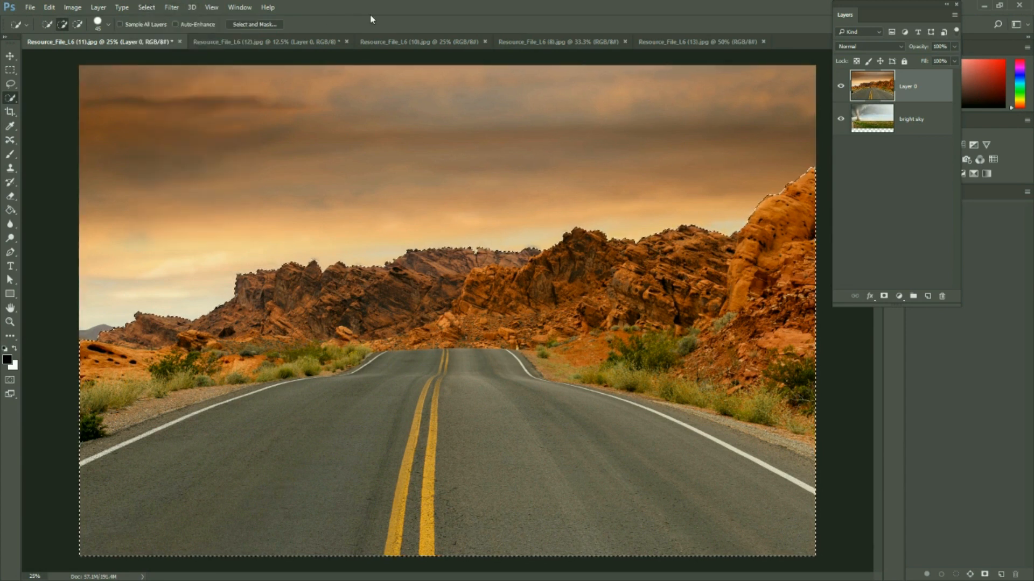
# Add a layer mask from the selection to the road layer and undo it
pyautogui.click(884, 296)
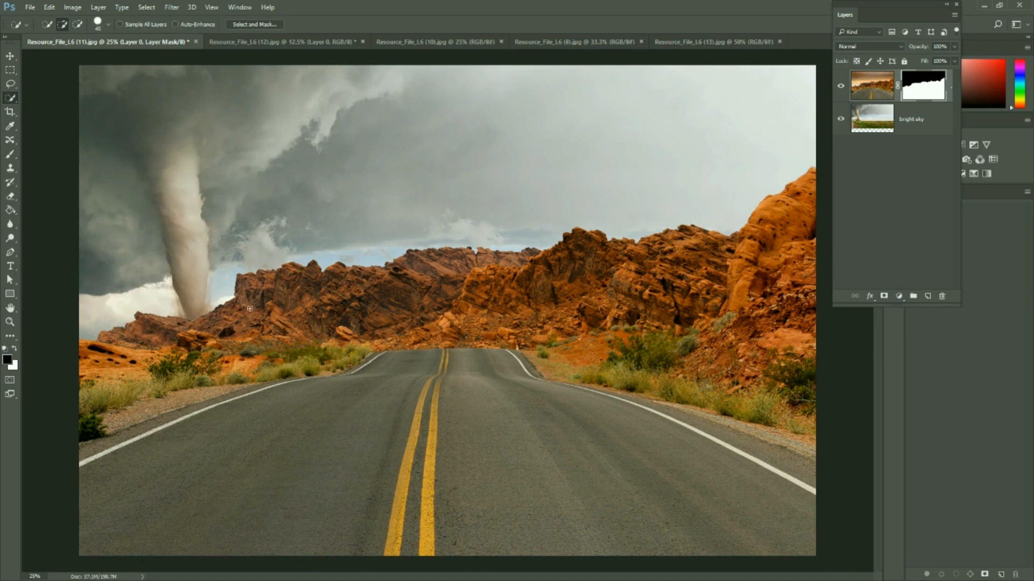
pyautogui.hotkey('ctrl', 'z')
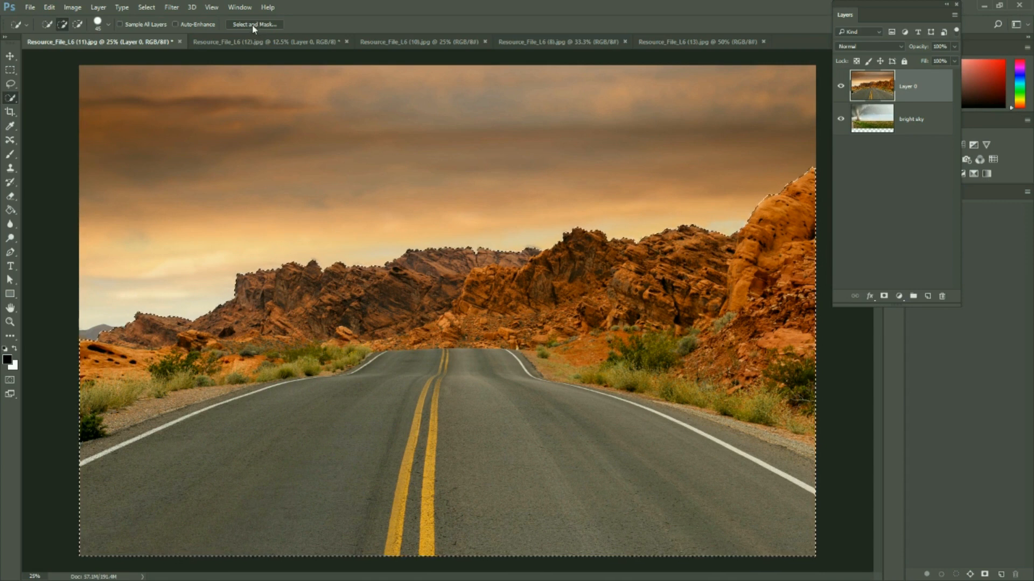
# Go through the marquee, lasso and quick selection tools and activate the Magic Wand tool
pyautogui.click(10, 71)
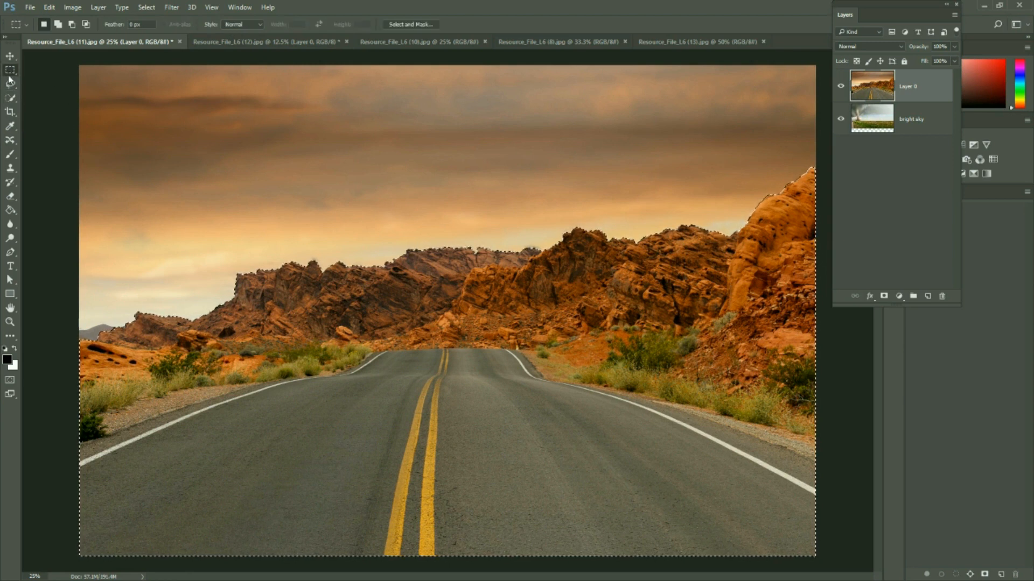
pyautogui.click(10, 84)
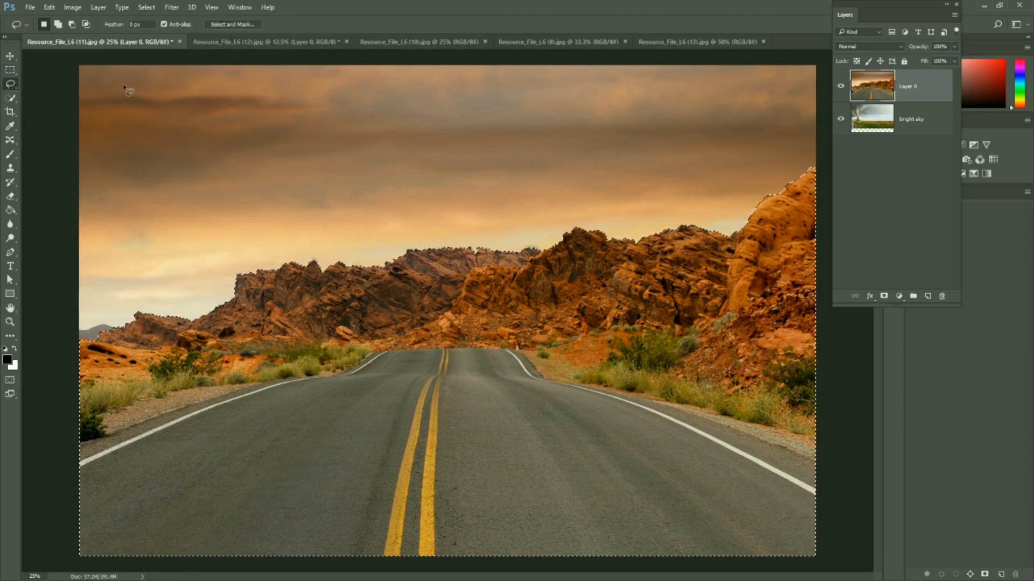
pyautogui.click(10, 98)
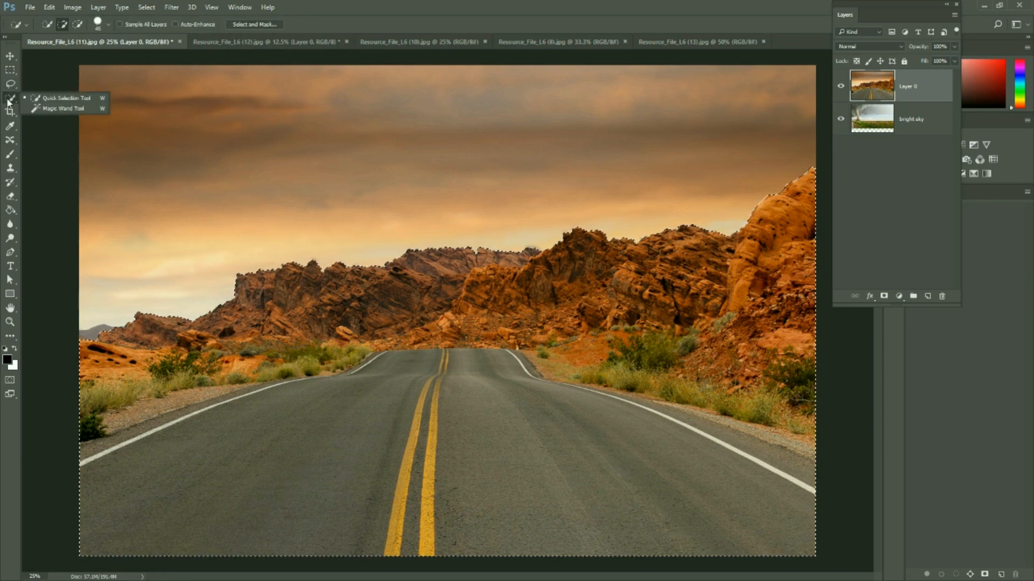
pyautogui.click(61, 108)
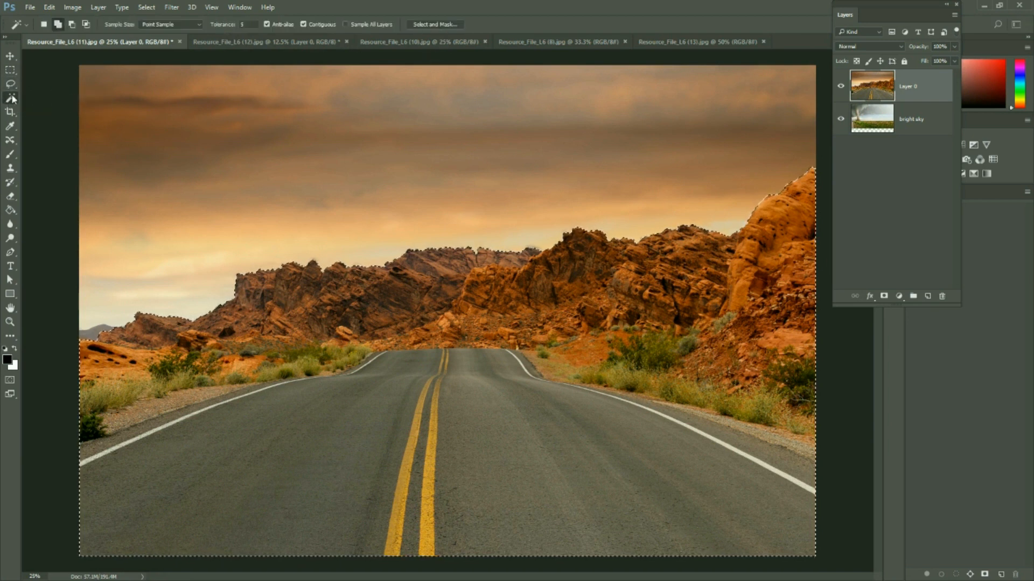
# Activate the Quick Selection tool and open Select and Mask for the road and rocks selection
pyautogui.click(12, 98)
pyautogui.click(59, 98)
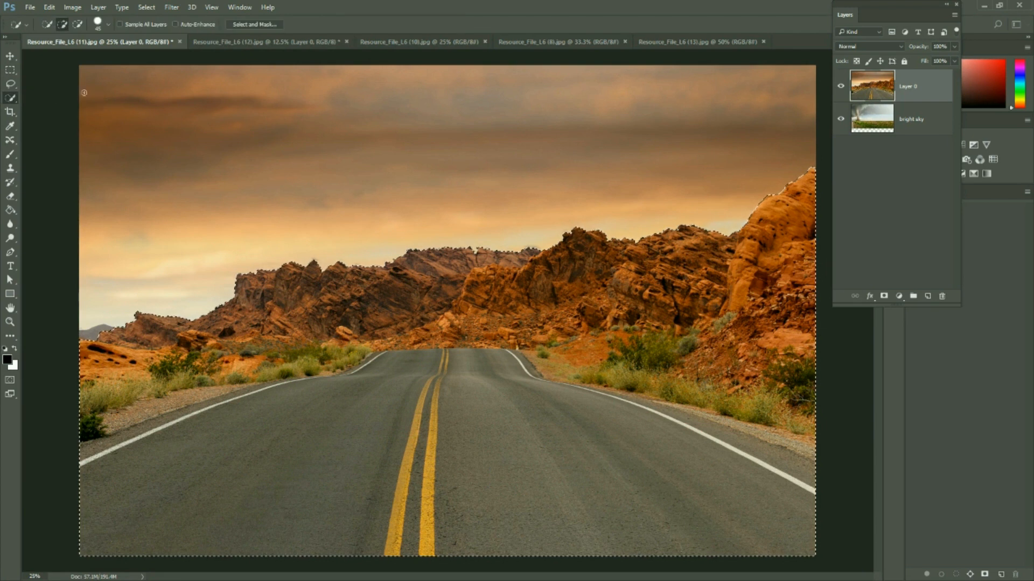
pyautogui.click(147, 7)
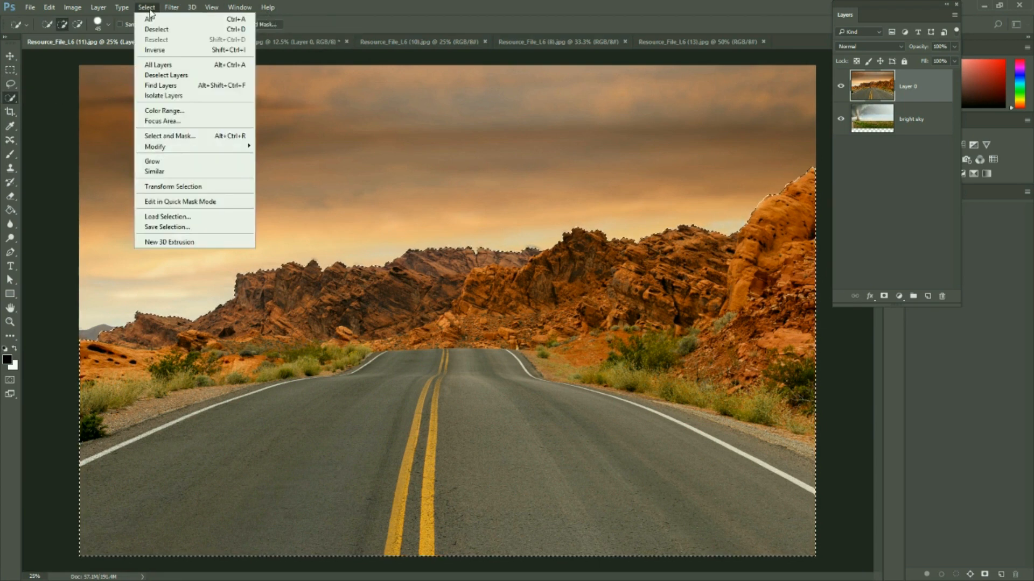
pyautogui.click(215, 139)
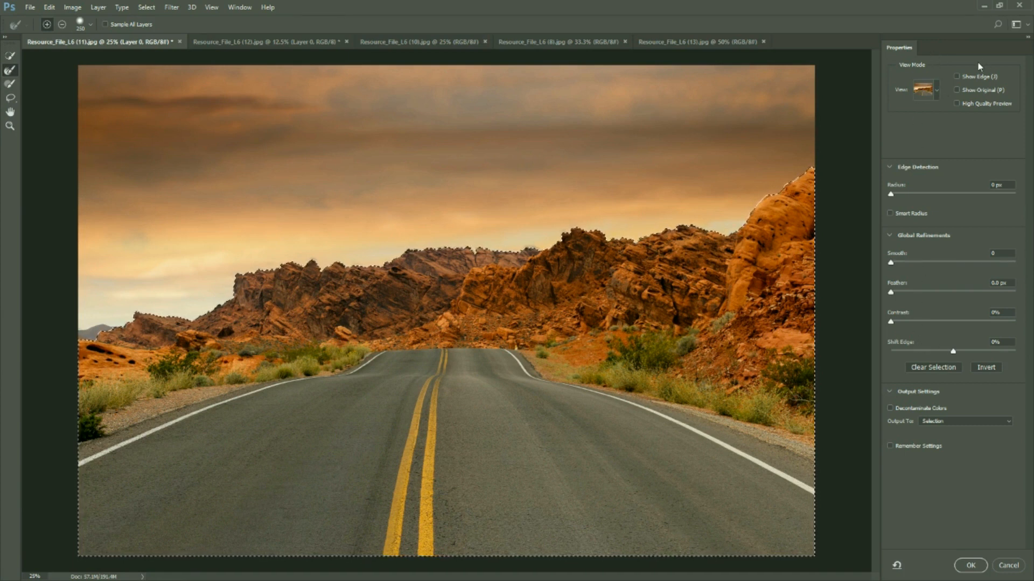
# Preview the selection in the Onion Skin view and slightly lower its transparency
pyautogui.click(937, 90)
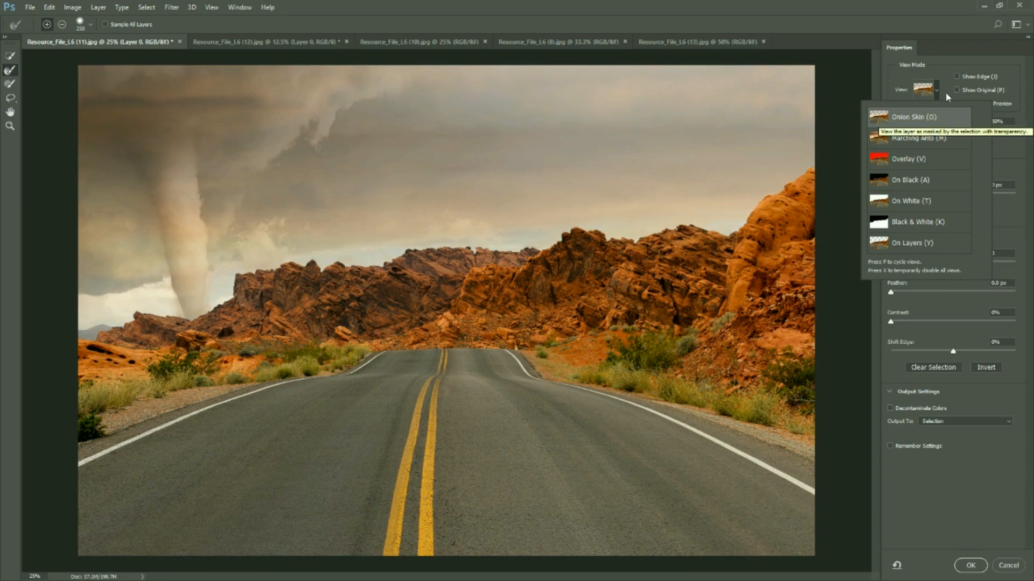
pyautogui.click(1001, 149)
pyautogui.moveTo(952, 132)
pyautogui.mouseDown()
pyautogui.moveTo(910, 135)
pyautogui.moveTo(1026, 141)
pyautogui.moveTo(929, 133)
pyautogui.moveTo(946, 132)
pyautogui.mouseUp()
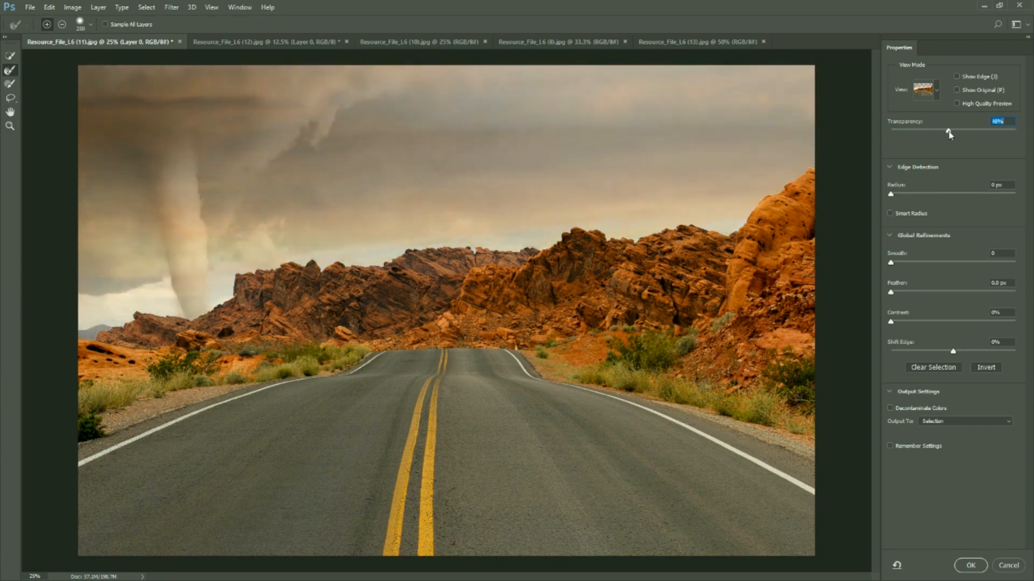
# Preview the selection as Marching Ants, Overlay, On Black, On White, Black & White and On Layers
pyautogui.click(937, 90)
pyautogui.click(915, 138)
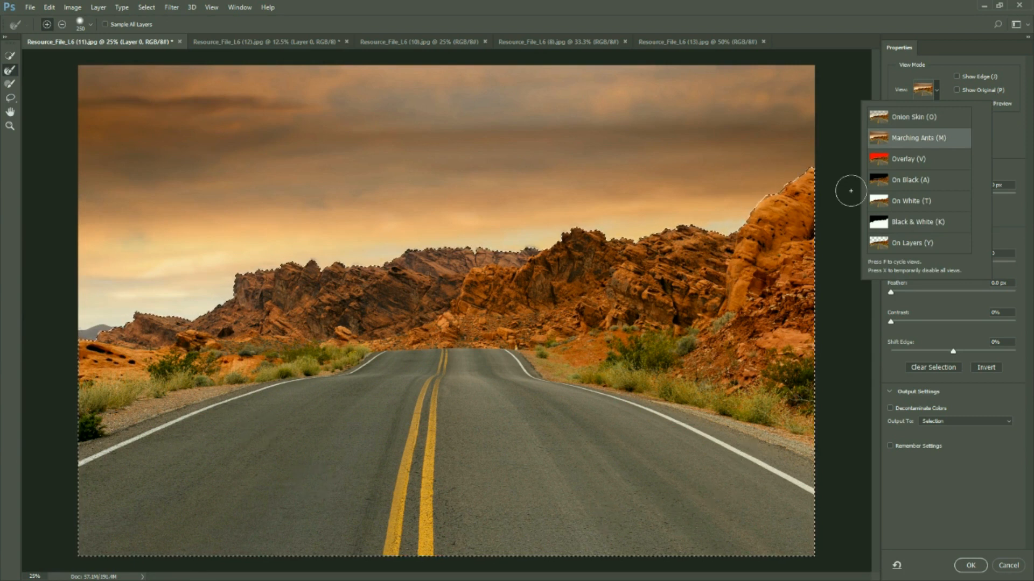
pyautogui.click(939, 164)
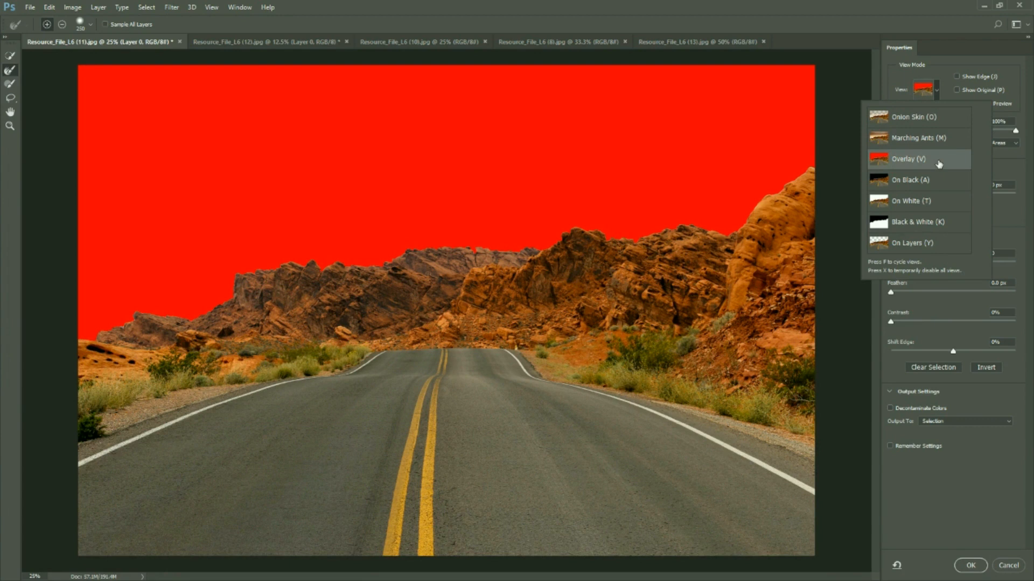
pyautogui.click(931, 183)
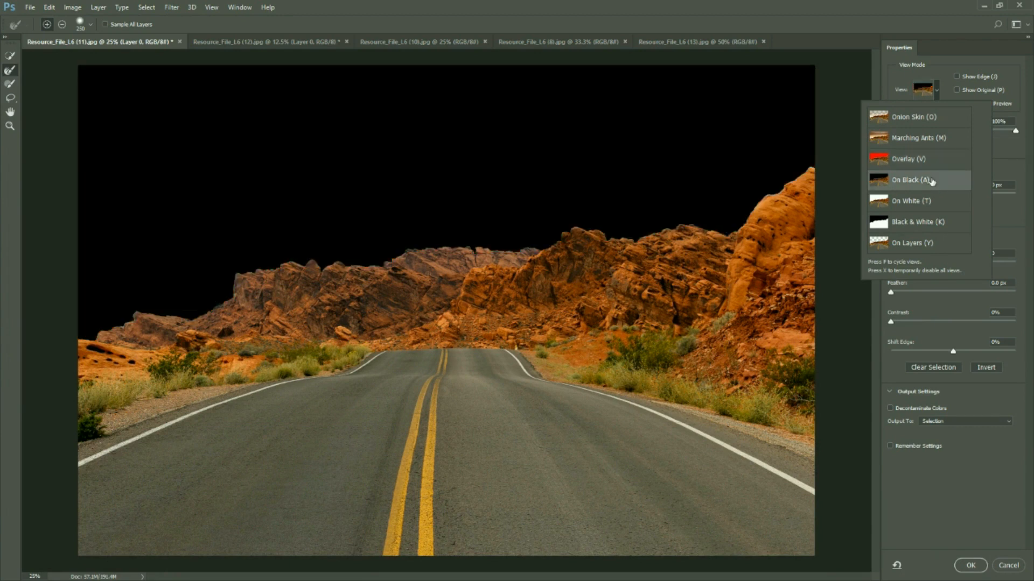
pyautogui.click(923, 205)
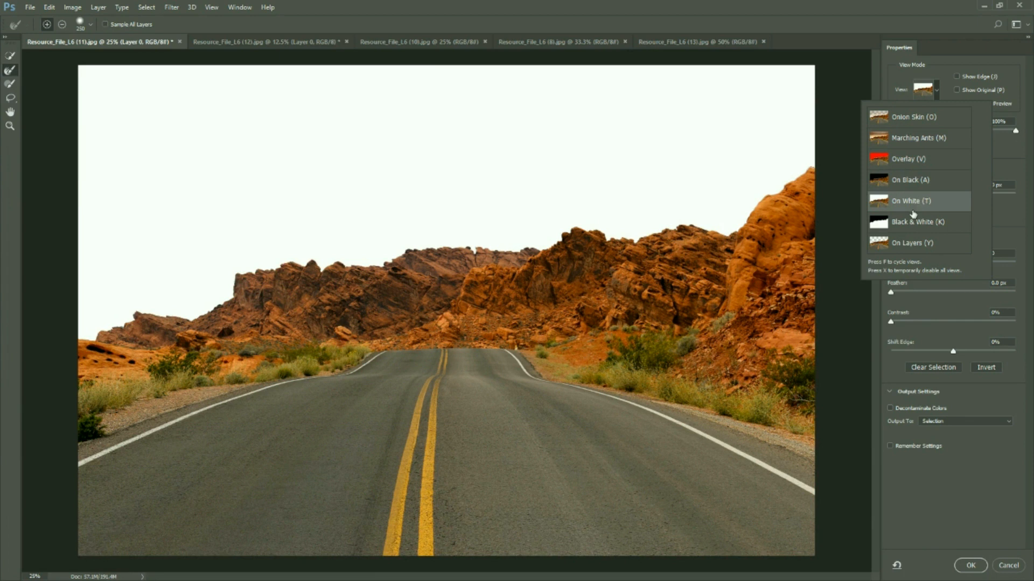
pyautogui.click(925, 225)
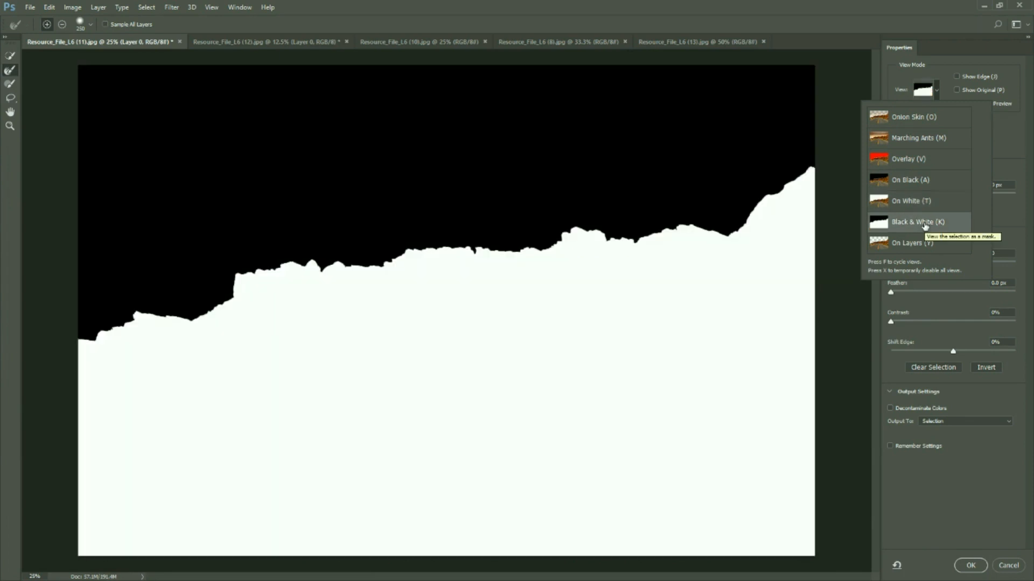
pyautogui.click(918, 244)
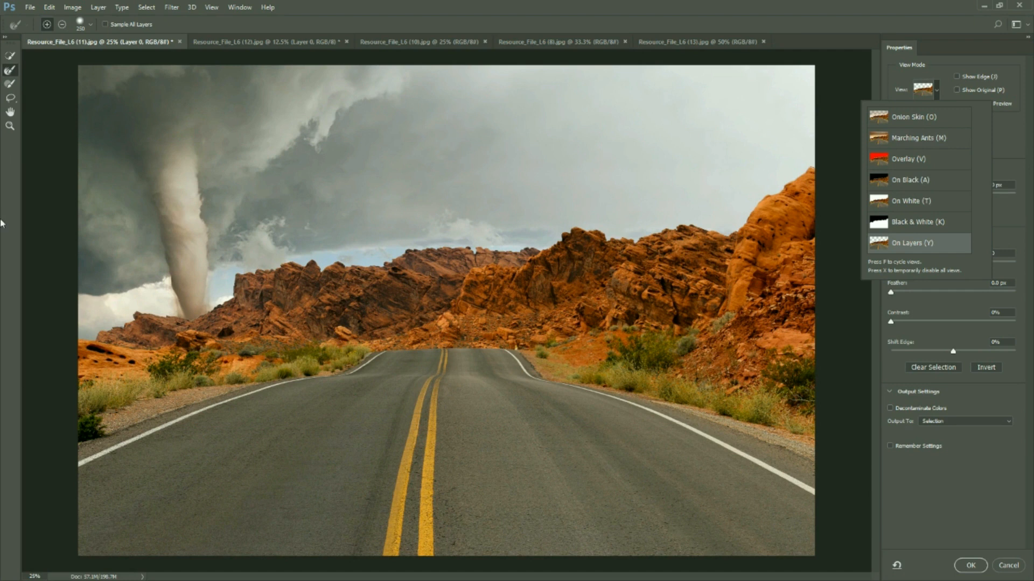
# Activate the Quick Selection tool with a smaller brush and display the selection as Marching Ants
pyautogui.click(13, 59)
pyautogui.press('[')
pyautogui.press('[')
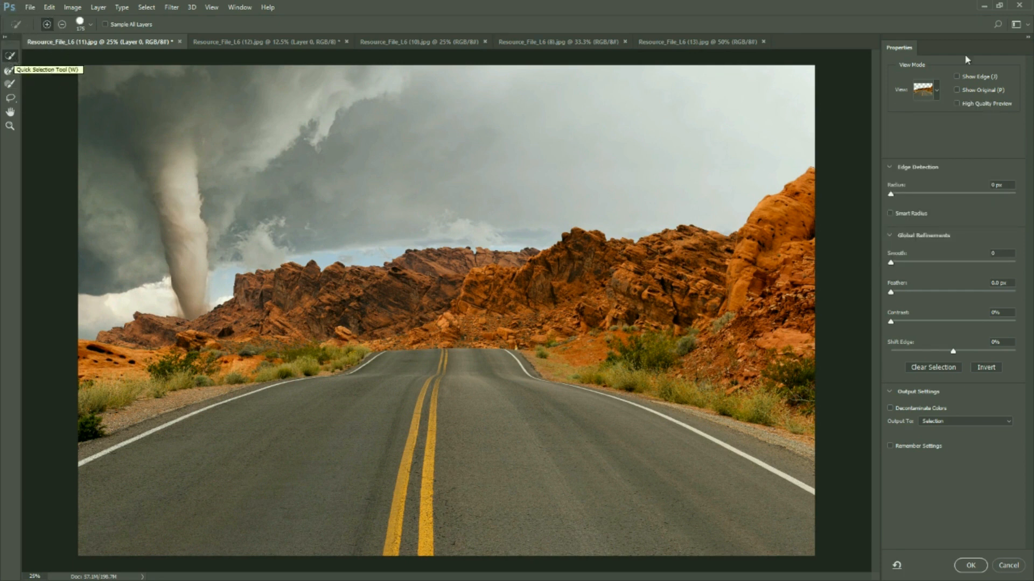
pyautogui.click(938, 90)
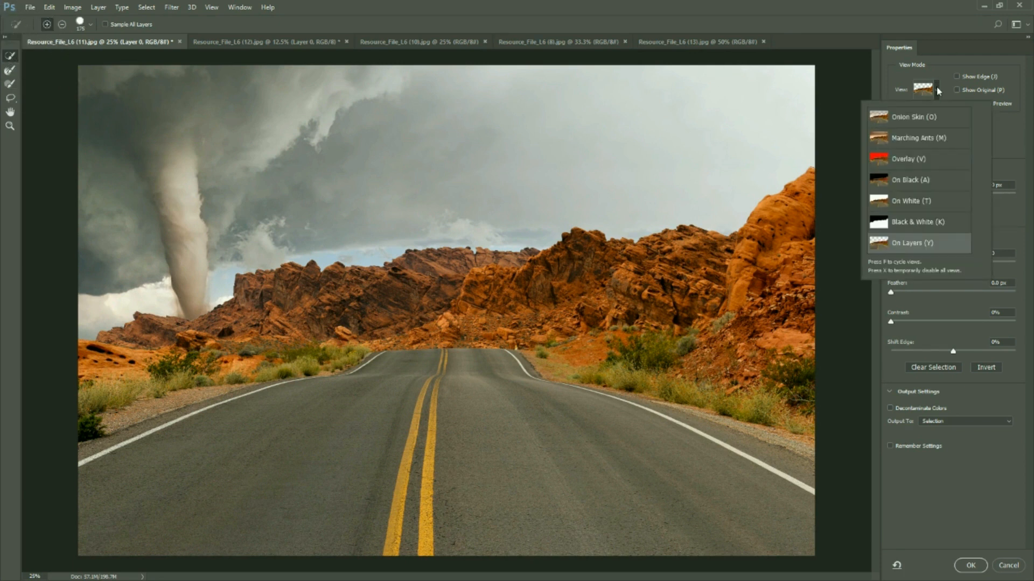
pyautogui.click(923, 141)
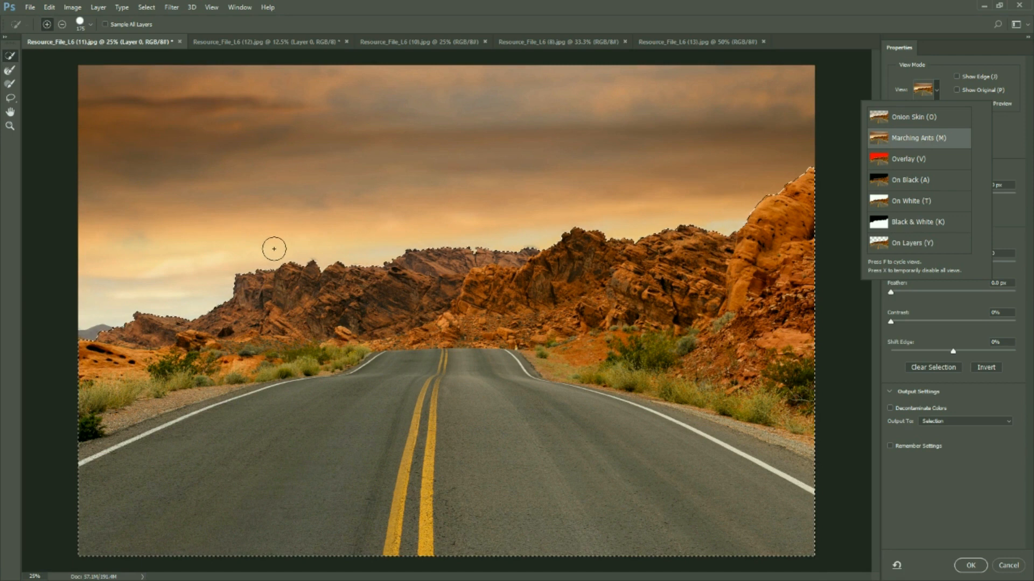
pyautogui.click(1000, 147)
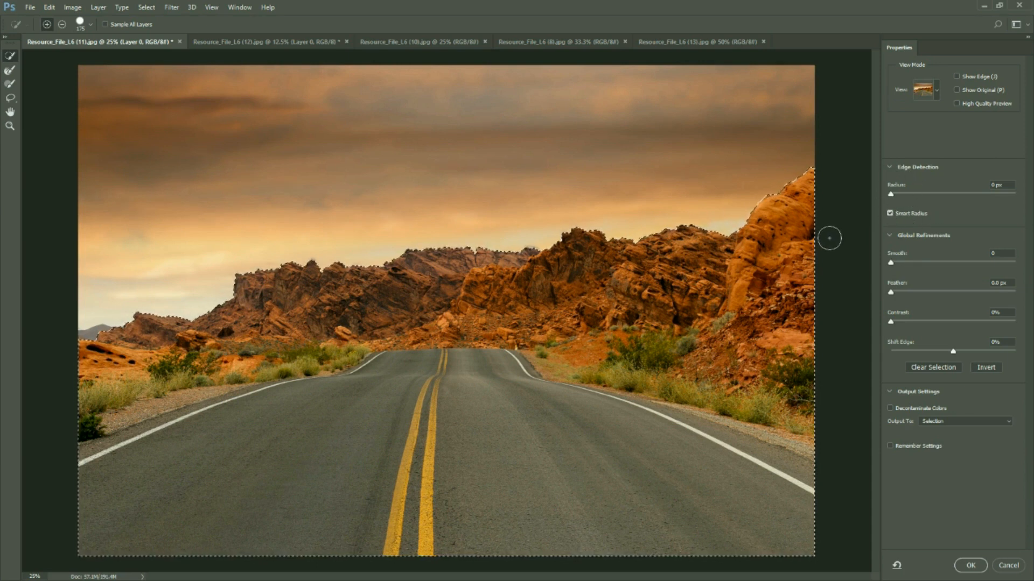
# Set the edge detection radius to 3 px with Smart Radius enabled
pyautogui.click(892, 195)
pyautogui.moveTo(893, 195); pyautogui.dragTo(911, 195)
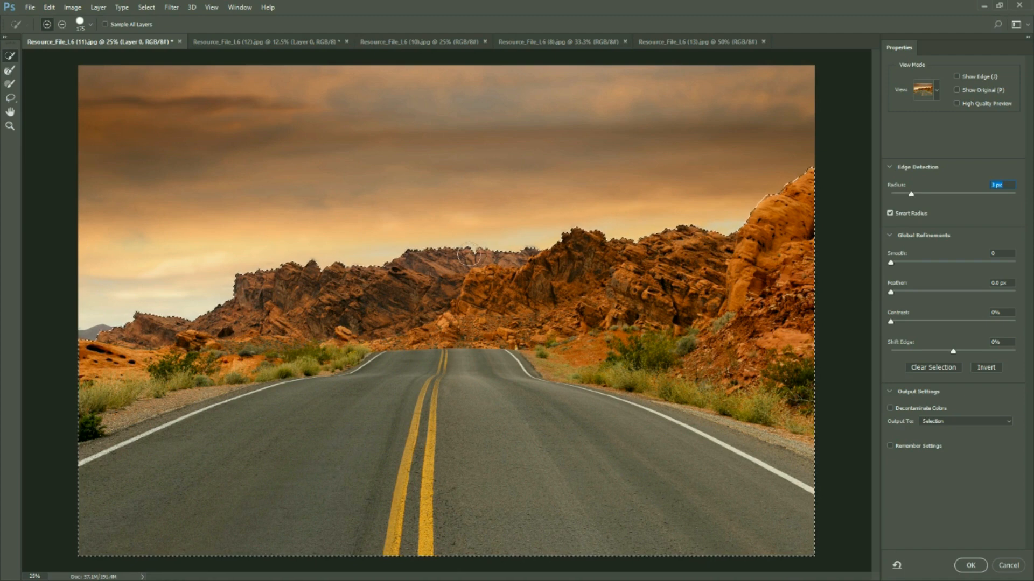
pyautogui.scroll(3, 469, 253)
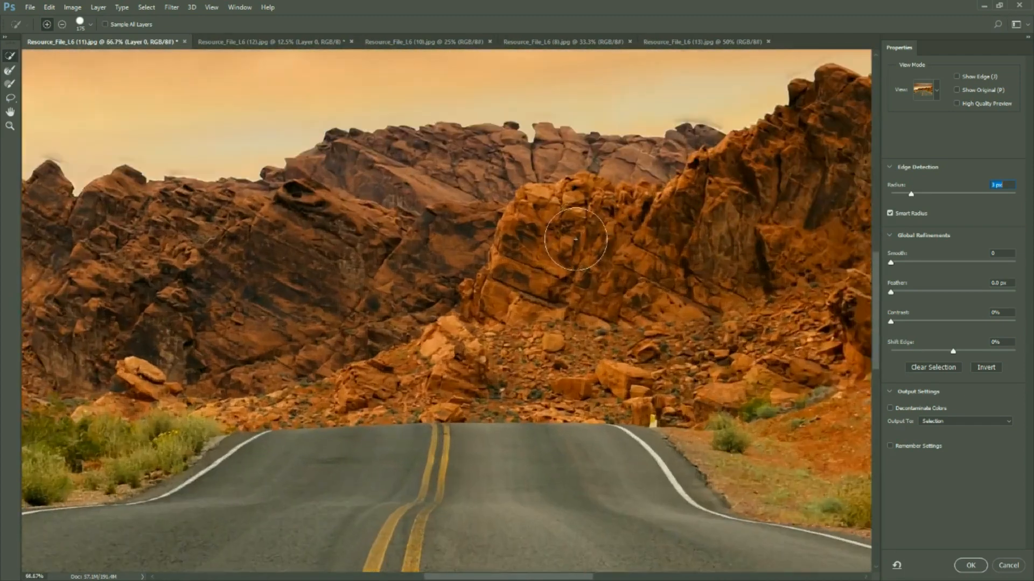
pyautogui.scroll(2, 619, 146)
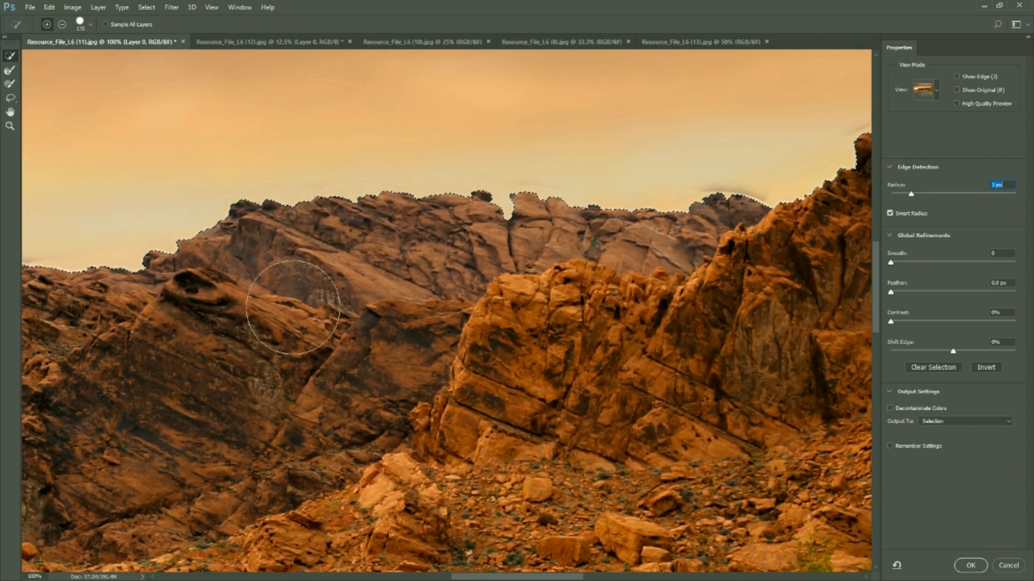
# Try a higher Smooth value on the selection edge and return it to 0
pyautogui.click(904, 261)
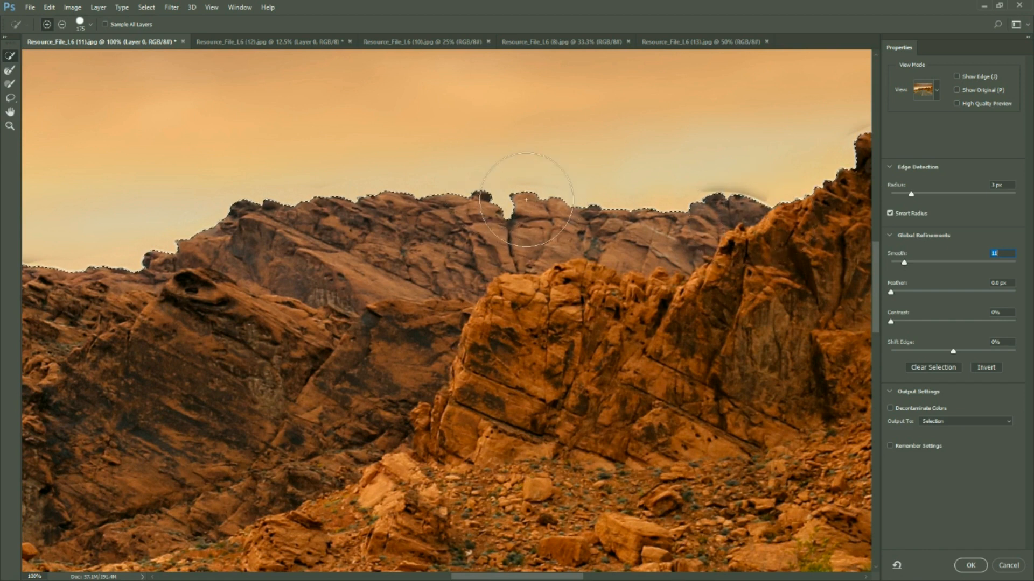
pyautogui.moveTo(905, 264); pyautogui.dragTo(883, 265)
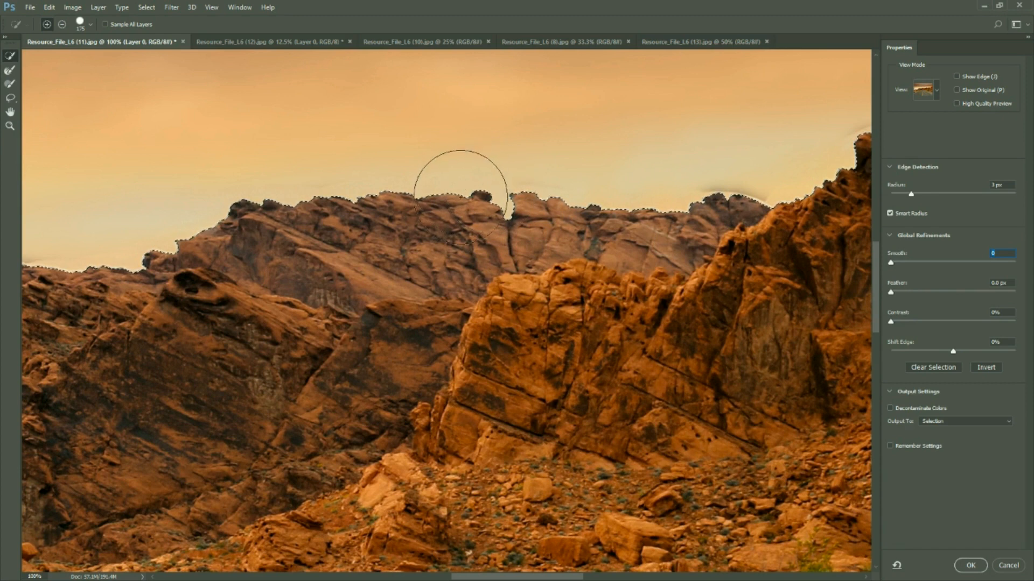
pyautogui.click(910, 284)
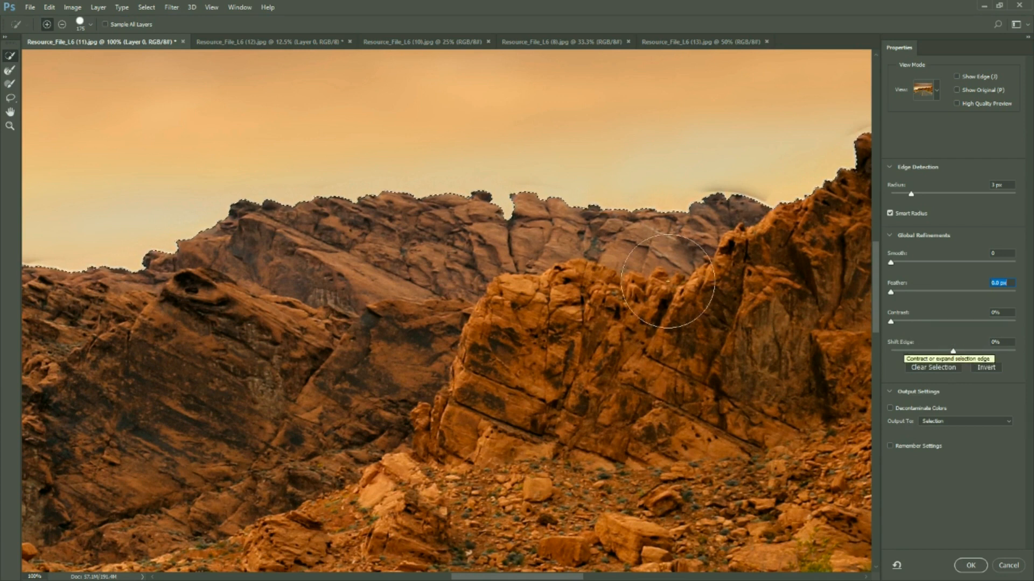
# Try expanding and contracting the skyline selection with Shift Edge, and settle on -25%
pyautogui.hotkey('ctrl', '+')
pyautogui.hotkey('ctrl', '+')
pyautogui.scroll(5, 538, 217)
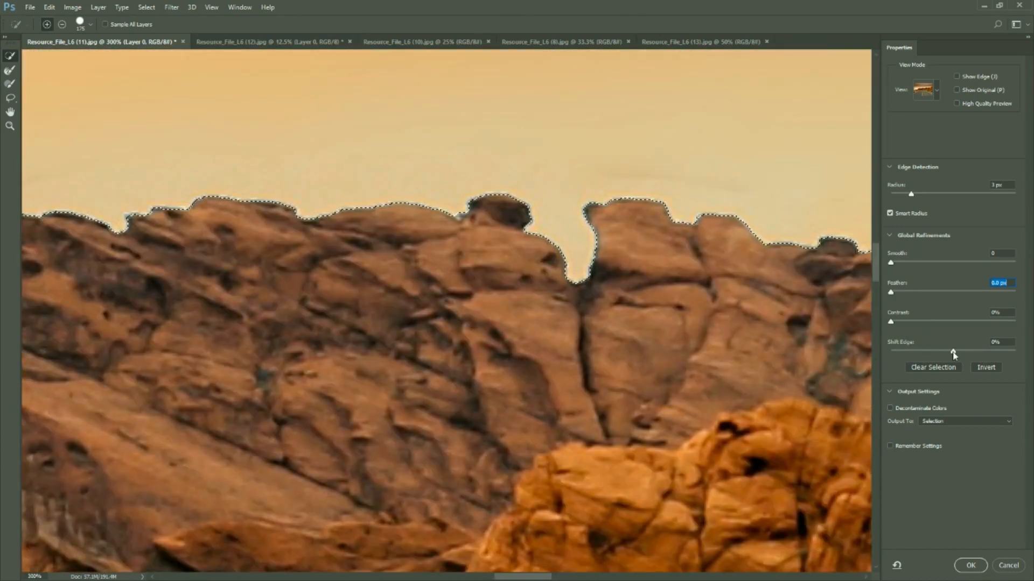
pyautogui.moveTo(953, 354); pyautogui.dragTo(962, 355)
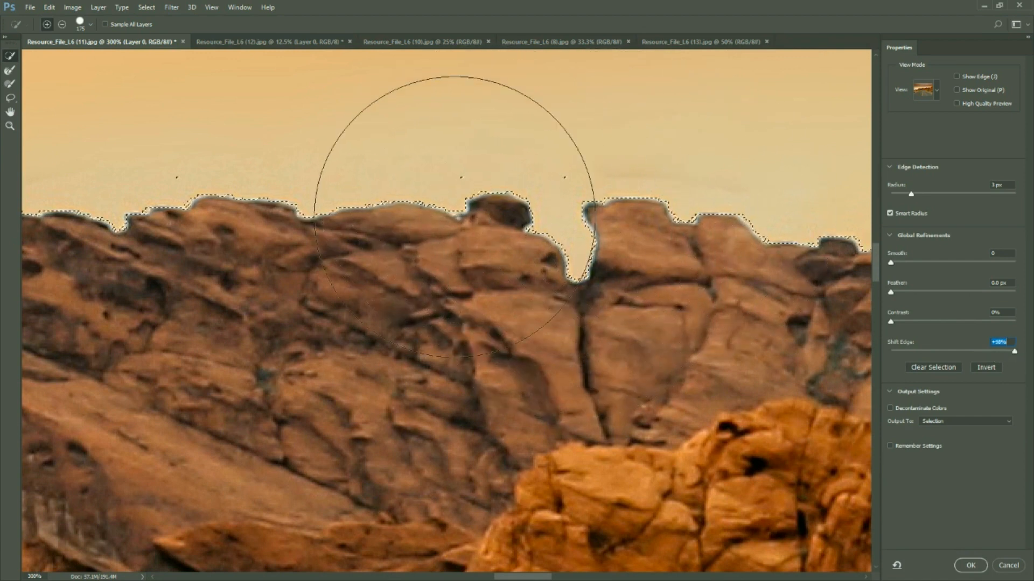
pyautogui.moveTo(1014, 355); pyautogui.dragTo(906, 353)
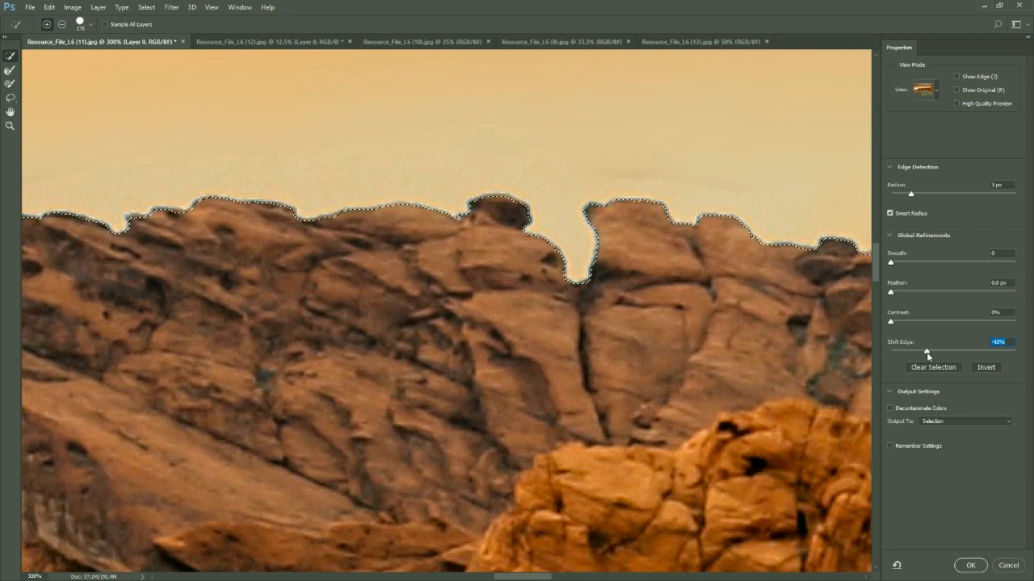
pyautogui.moveTo(930, 356); pyautogui.dragTo(936, 357)
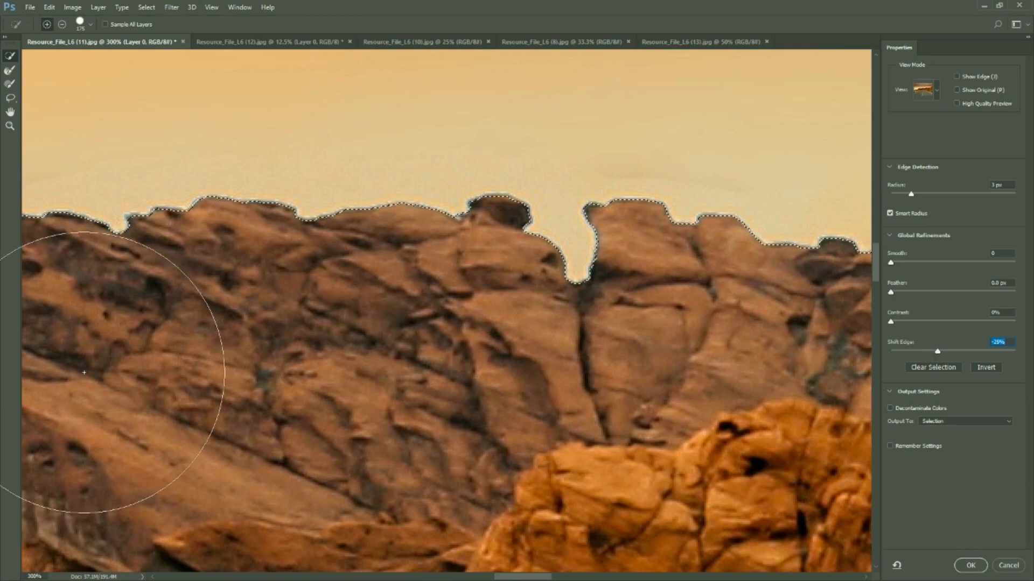
# Examine the refined selection edge up close along the rocky skyline toward the far hills
pyautogui.moveTo(157, 291)
pyautogui.mouseDown()
pyautogui.moveTo(517, 300)
pyautogui.moveTo(491, 307)
pyautogui.moveTo(415, 228)
pyautogui.moveTo(237, 289)
pyautogui.moveTo(291, 291)
pyautogui.moveTo(416, 226)
pyautogui.mouseUp()
pyautogui.moveTo(247, 276); pyautogui.dragTo(610, 238)
pyautogui.moveTo(203, 212); pyautogui.dragTo(630, 167)
pyautogui.moveTo(153, 249); pyautogui.dragTo(700, 224)
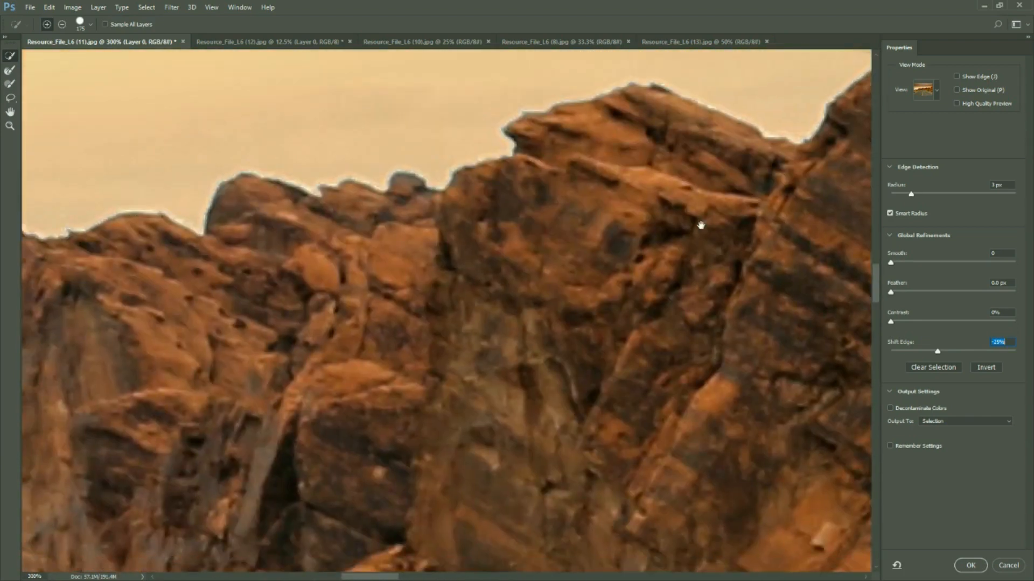
pyautogui.moveTo(284, 280); pyautogui.dragTo(612, 292)
pyautogui.moveTo(479, 259); pyautogui.dragTo(519, 97)
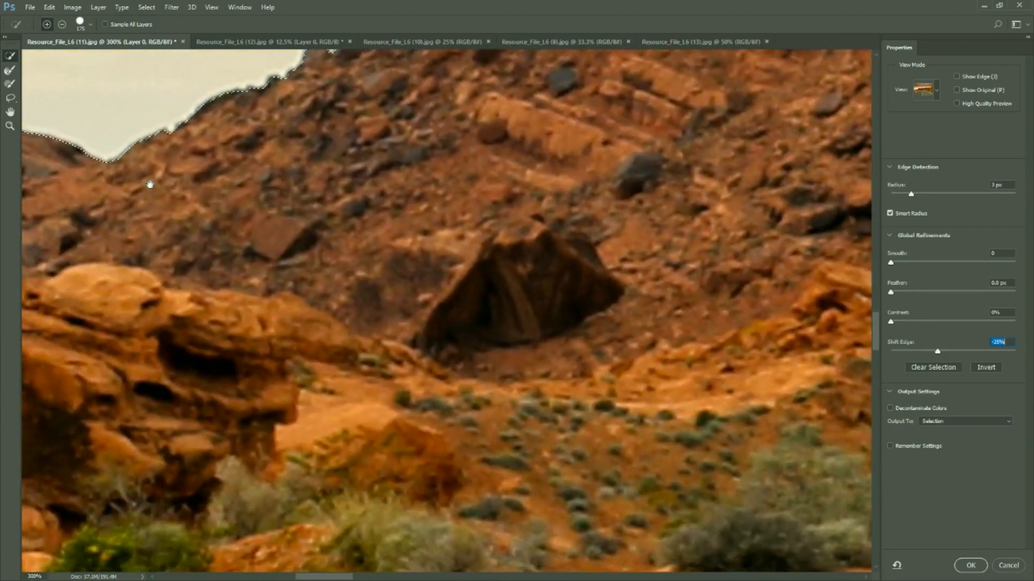
pyautogui.moveTo(149, 185)
pyautogui.mouseDown()
pyautogui.moveTo(623, 293)
pyautogui.moveTo(498, 280)
pyautogui.moveTo(445, 341)
pyautogui.moveTo(371, 387)
pyautogui.moveTo(463, 245)
pyautogui.moveTo(642, 240)
pyautogui.moveTo(280, 291)
pyautogui.mouseUp()
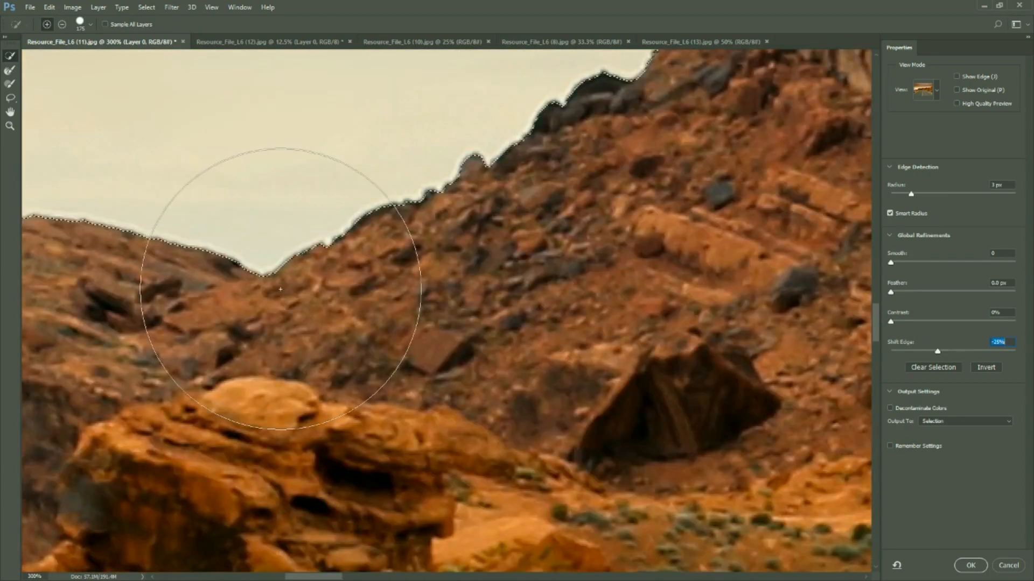
pyautogui.hotkey('ctrl', '-')
pyautogui.hotkey('ctrl', '-')
pyautogui.hotkey('ctrl', '-')
pyautogui.hotkey('ctrl', '-')
pyautogui.hotkey('ctrl', '-')
pyautogui.hotkey('ctrl', '-')
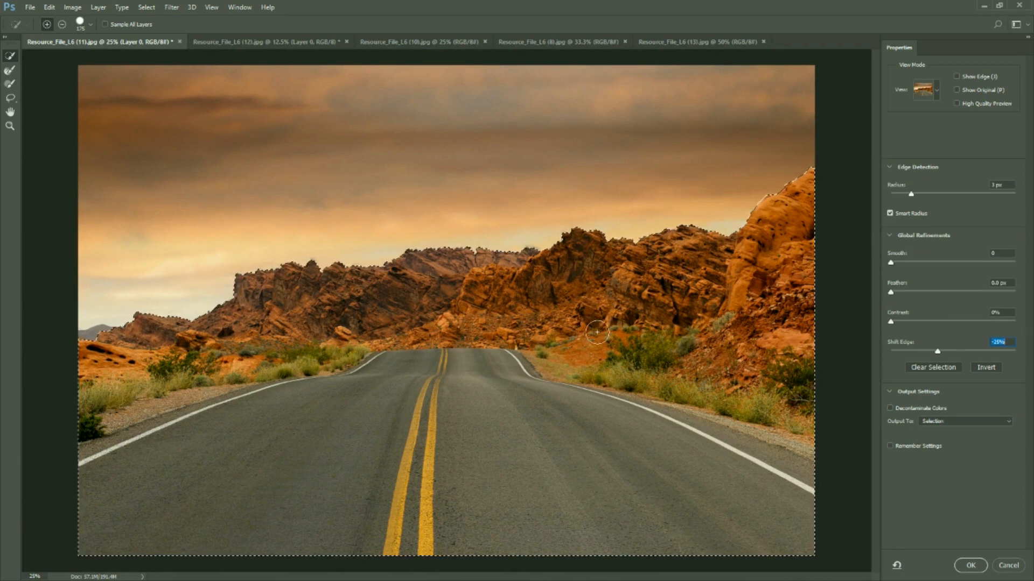
# Review the output options and output the refined selection as a layer mask on the road layer
pyautogui.click(983, 423)
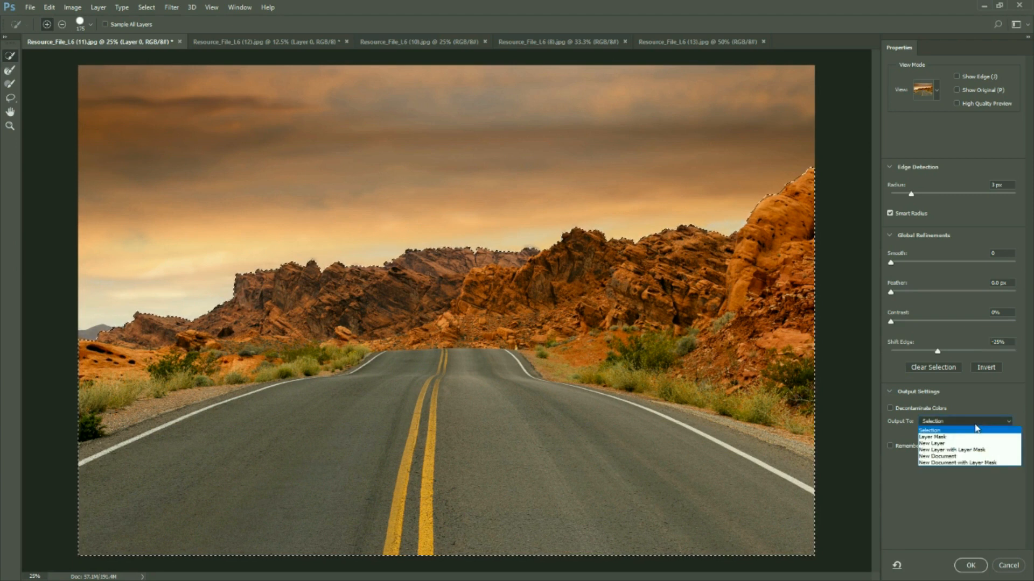
pyautogui.click(912, 390)
pyautogui.click(957, 424)
pyautogui.click(957, 424)
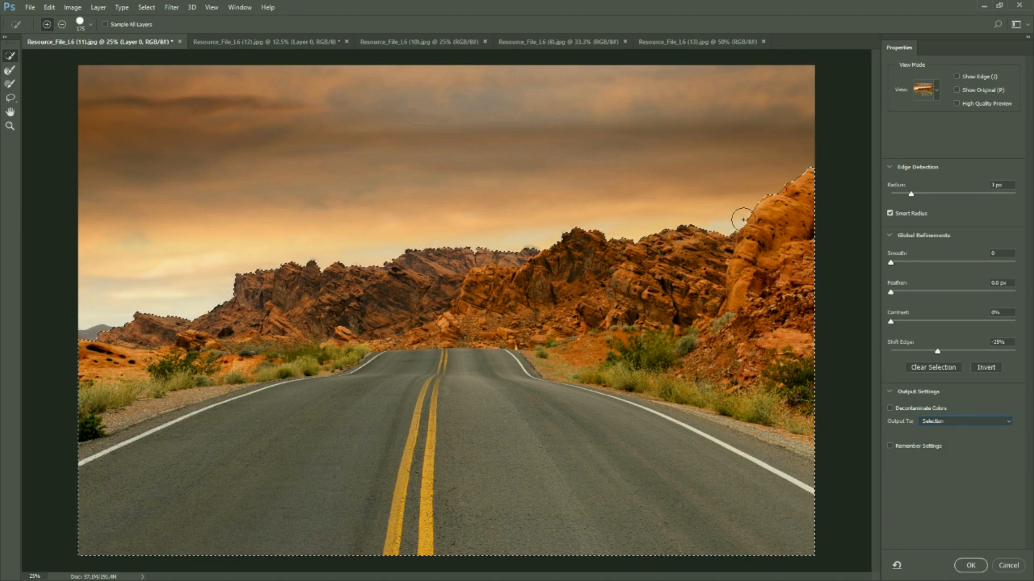
pyautogui.click(961, 422)
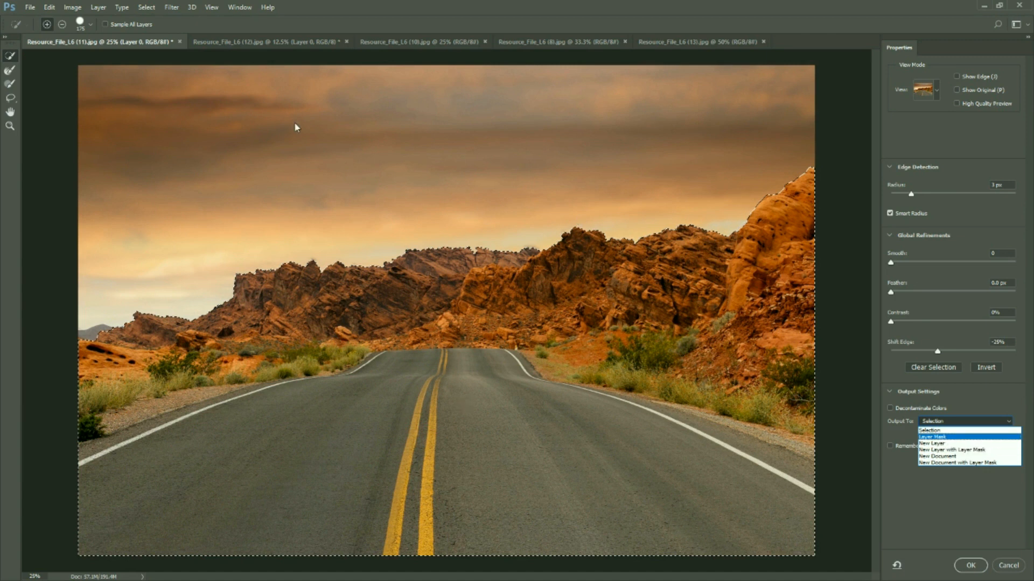
pyautogui.click(946, 438)
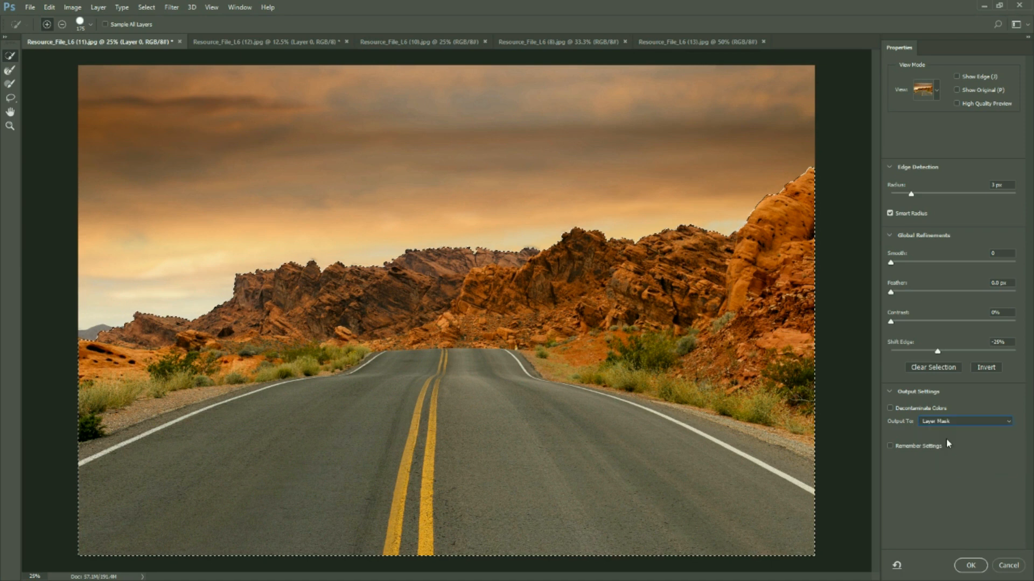
pyautogui.click(971, 565)
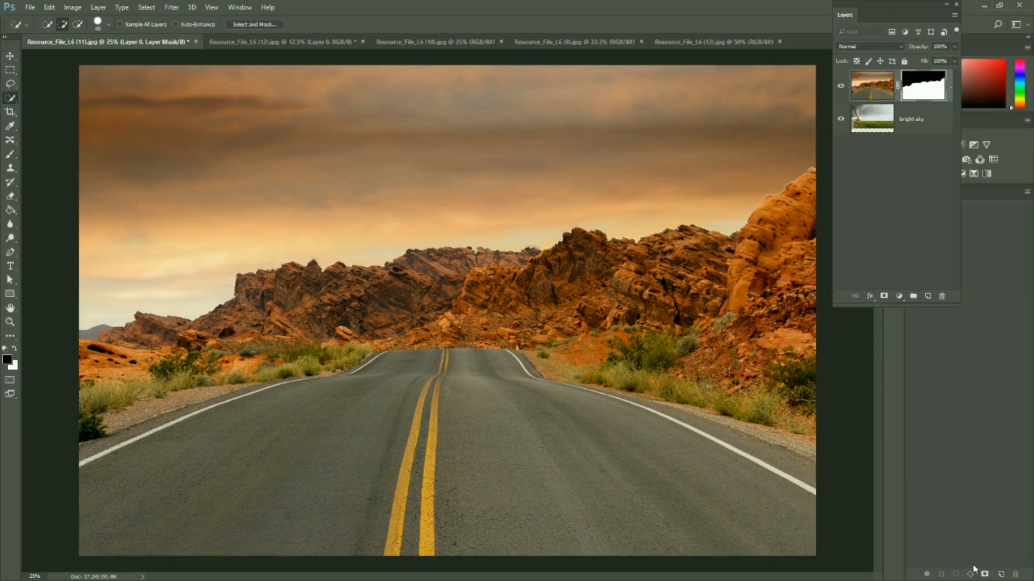
# Inspect the masked rock edges up close against the tornado sky
pyautogui.hotkey('ctrl', '+')
pyautogui.hotkey('ctrl', '+')
pyautogui.hotkey('ctrl', '+')
pyautogui.hotkey('ctrl', '+')
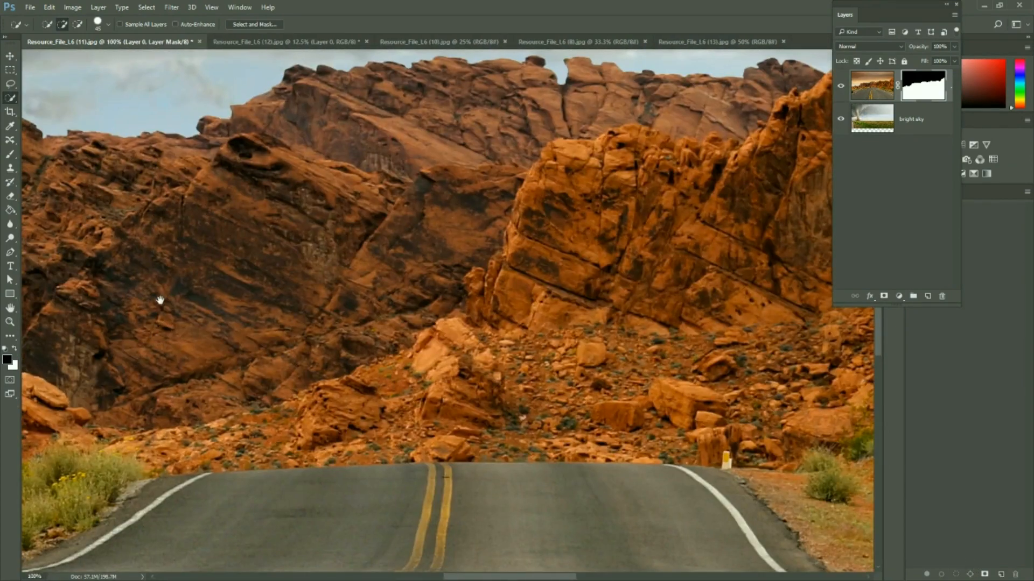
pyautogui.moveTo(261, 316); pyautogui.dragTo(797, 337)
pyautogui.moveTo(27, 329); pyautogui.dragTo(249, 245)
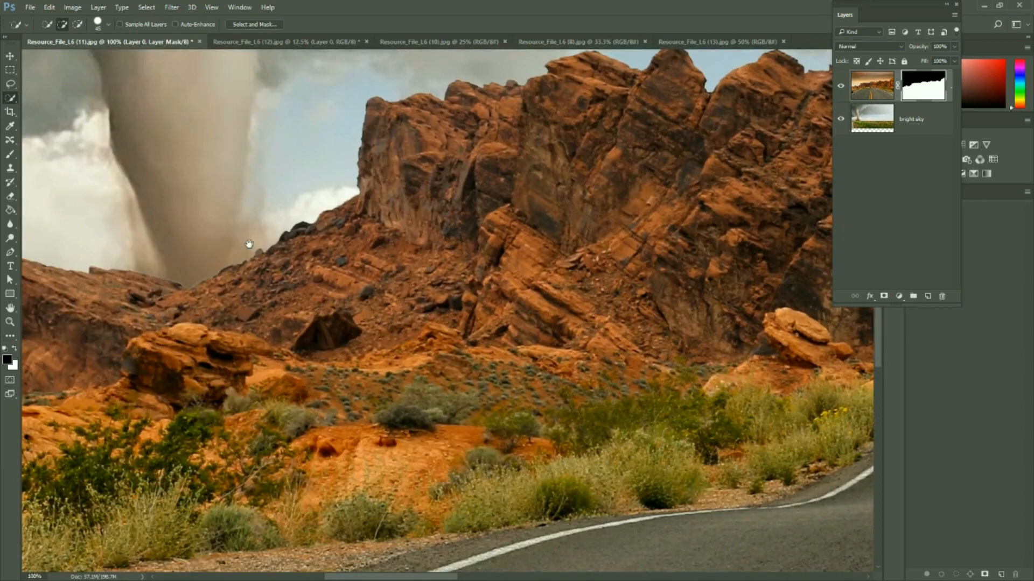
# Examine the layer mask's edge closely where the tornado base meets the low rocky hills
pyautogui.hotkey('ctrl', '+')
pyautogui.hotkey('ctrl', '+')
pyautogui.moveTo(98, 279); pyautogui.dragTo(702, 250)
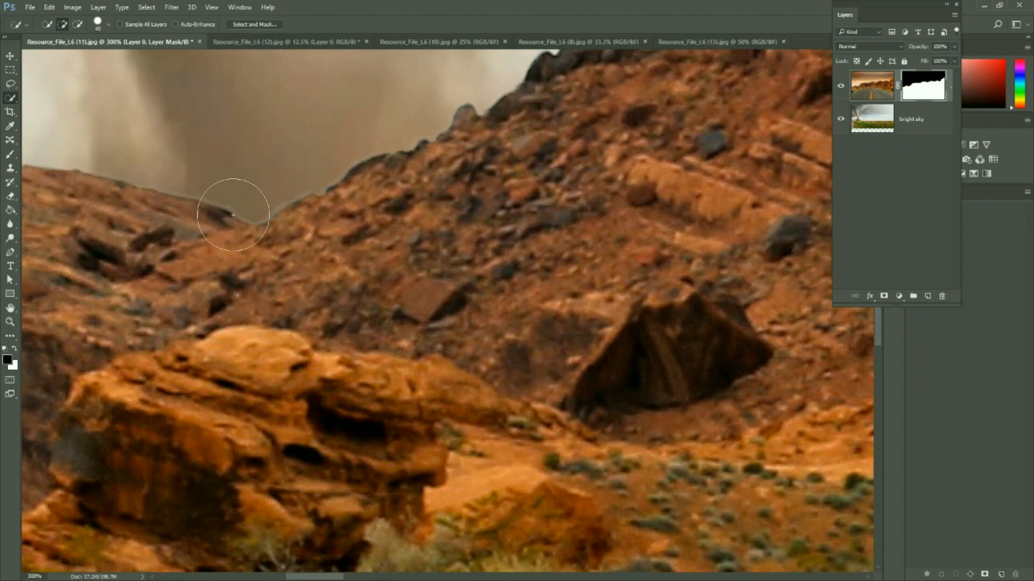
pyautogui.hotkey('ctrl', '-')
pyautogui.hotkey('ctrl', '-')
pyautogui.hotkey('ctrl', '-')
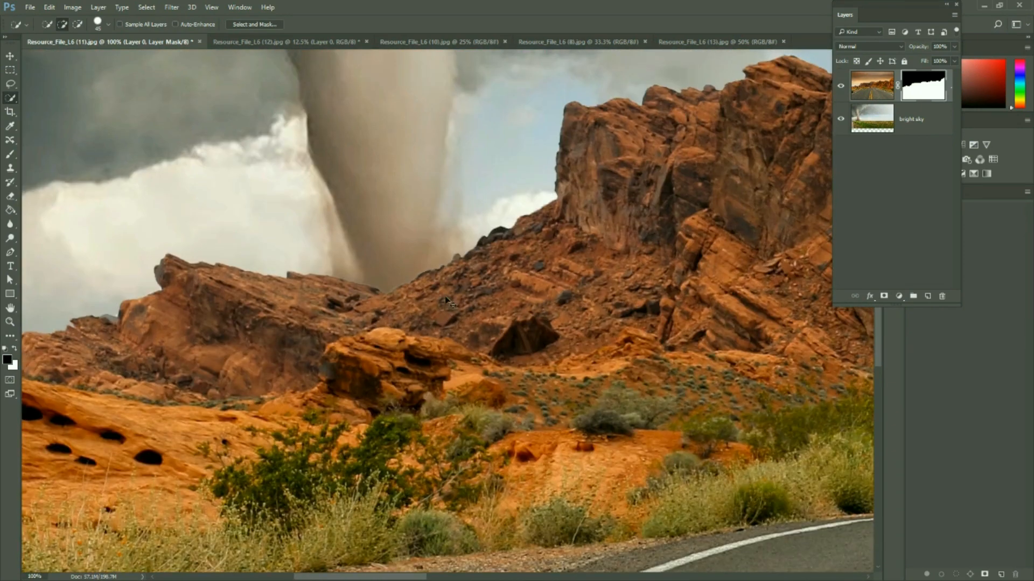
pyautogui.hotkey('ctrl', '-')
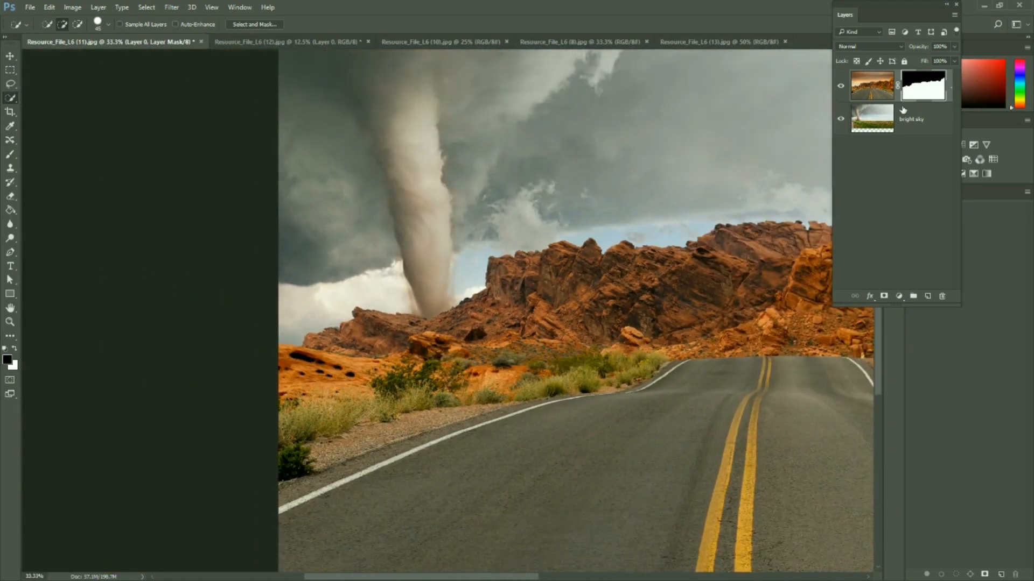
# Reopen the road layer's mask in Select and Mask and apply a Shift Edge of -60%
pyautogui.doubleClick(918, 94)
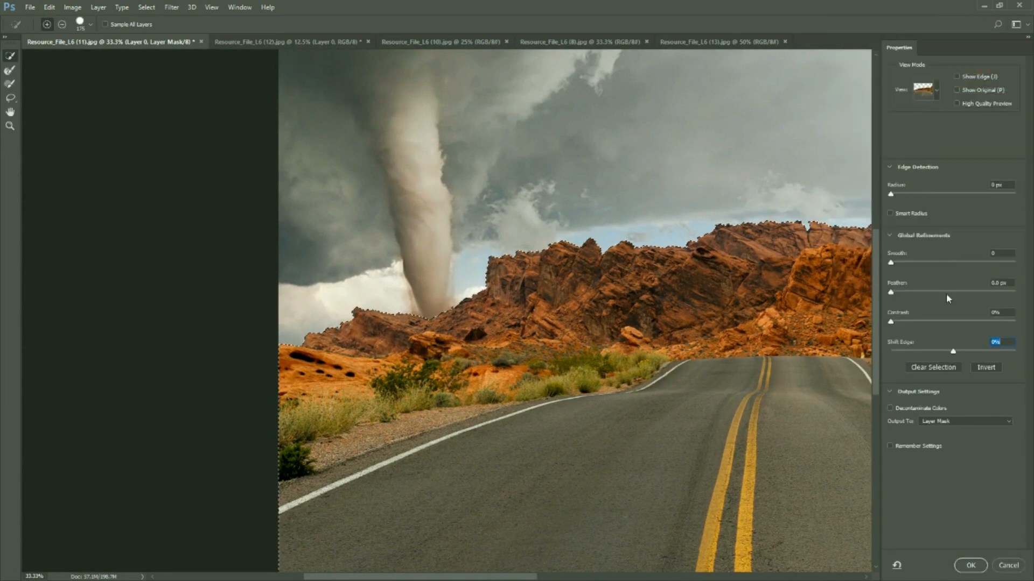
pyautogui.moveTo(954, 354); pyautogui.dragTo(916, 353)
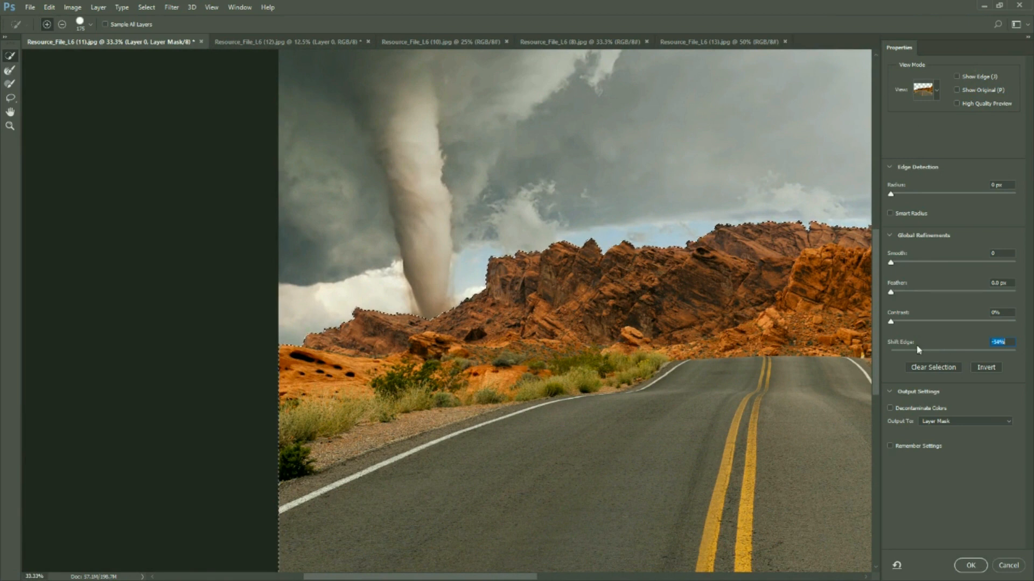
pyautogui.click(971, 565)
# Refine the road layer's mask once more in Select and Mask, adding a slight Smooth to the rock edge
pyautogui.hotkey('ctrl', '+')
pyautogui.hotkey('ctrl', '+')
pyautogui.hotkey('ctrl', '+')
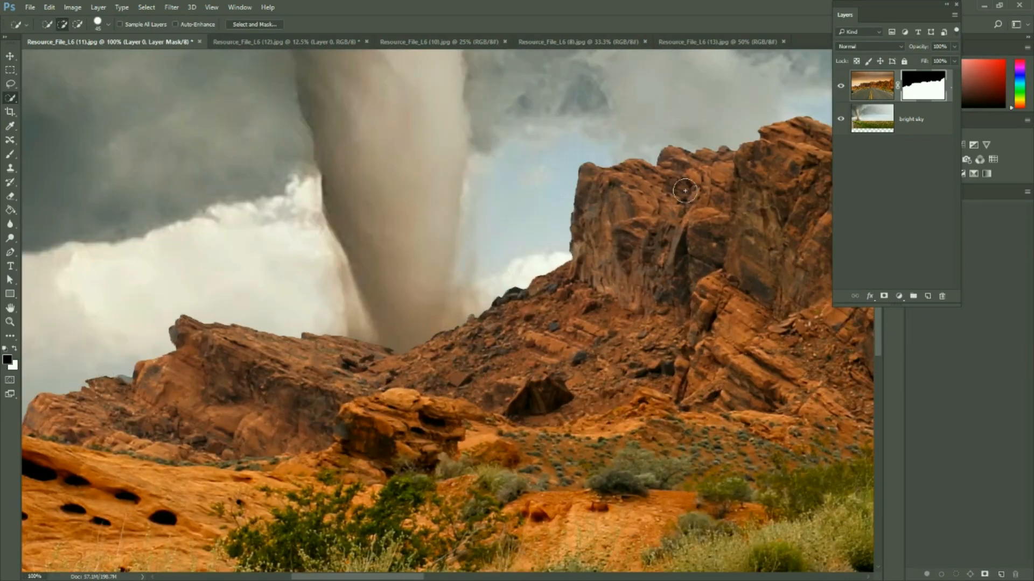
pyautogui.doubleClick(928, 80)
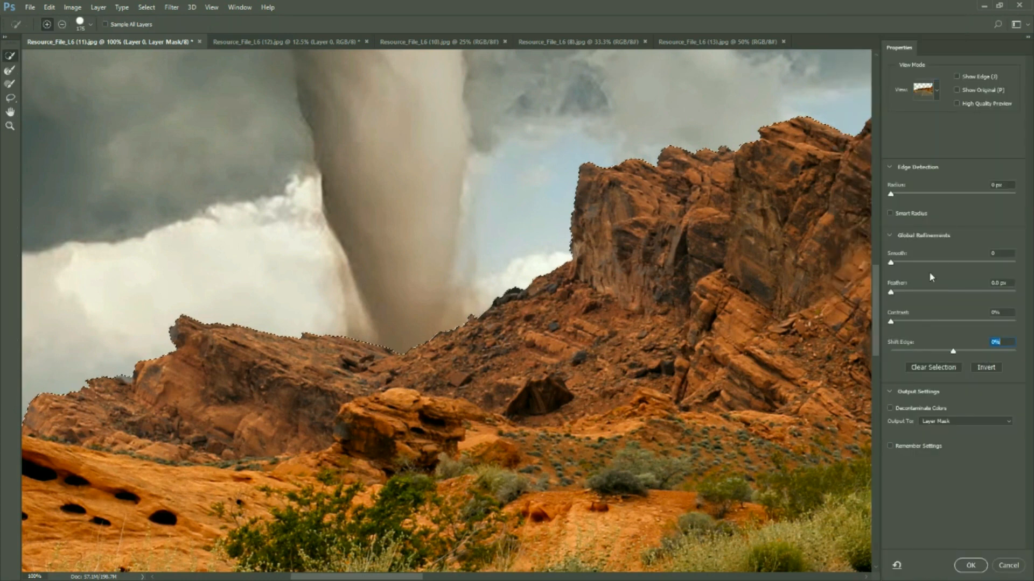
pyautogui.moveTo(890, 262); pyautogui.dragTo(908, 266)
pyautogui.click(972, 565)
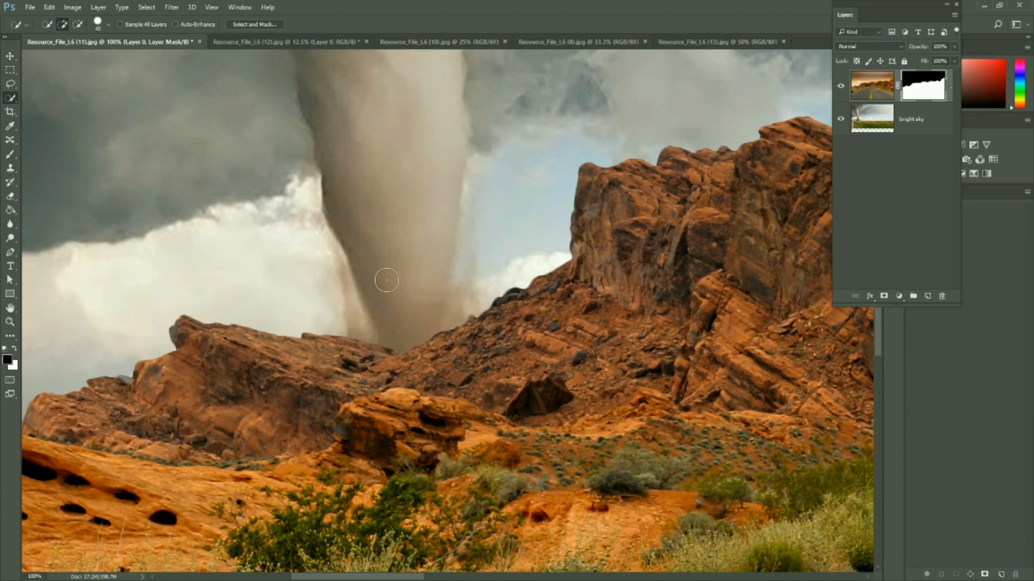
# Switch to the starry night photo, Resource_File_L6 (10).jpg, and unlock its background layer
pyautogui.hotkey('ctrl', '-')
pyautogui.hotkey('ctrl', '-')
pyautogui.hotkey('ctrl', '-')
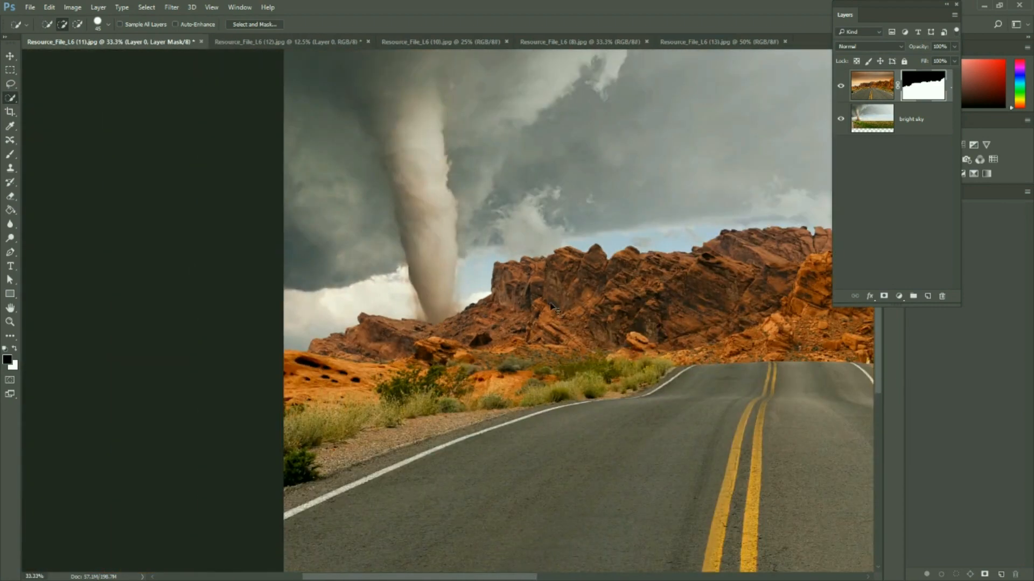
pyautogui.hotkey('ctrl', '-')
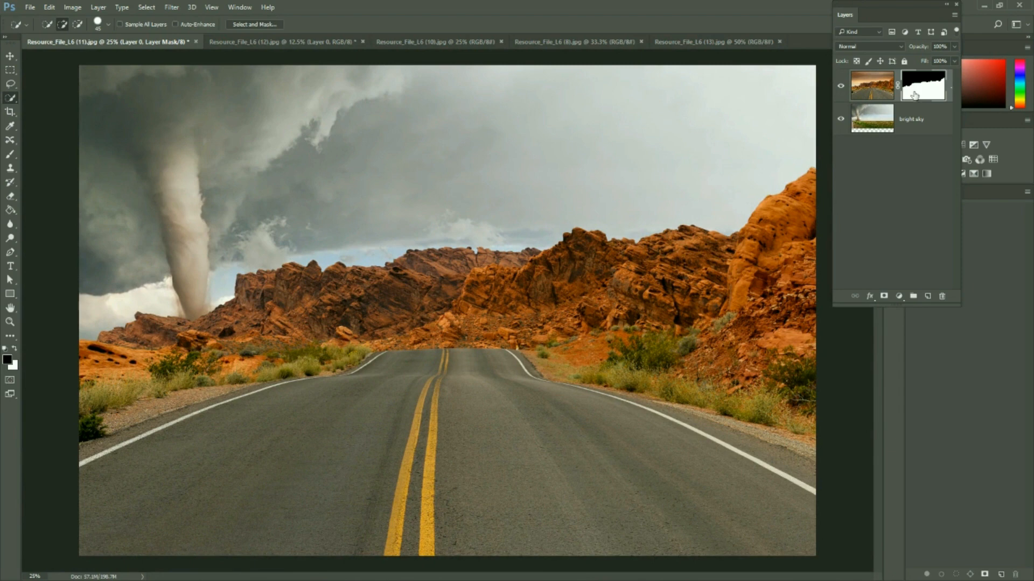
pyautogui.click(238, 45)
pyautogui.click(425, 42)
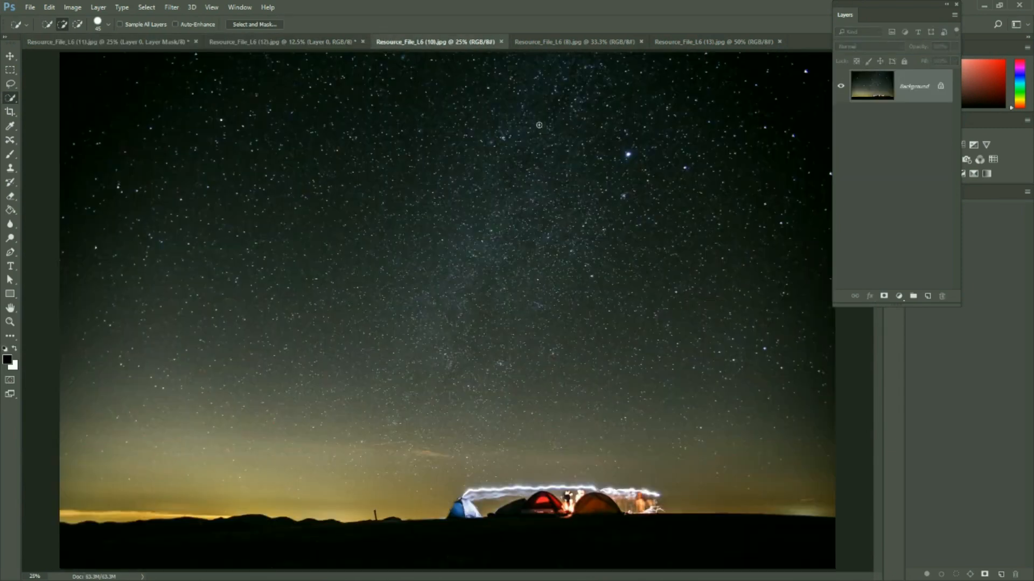
pyautogui.click(940, 86)
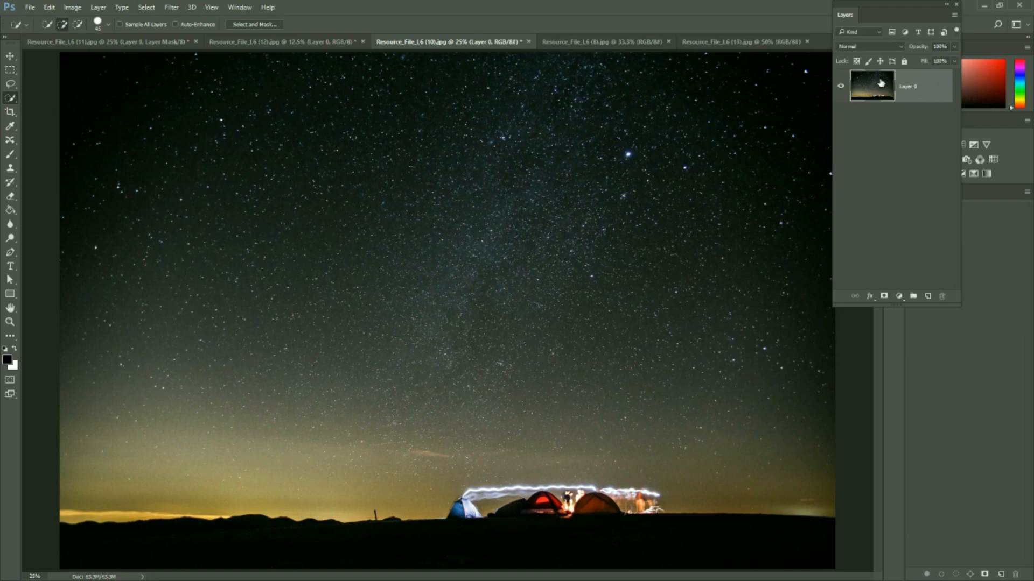
# Bring the starry night photo into the road composite with the Move tool, covering the whole canvas
pyautogui.click(10, 56)
pyautogui.moveTo(242, 200); pyautogui.dragTo(425, 226)
pyautogui.moveTo(607, 203); pyautogui.dragTo(488, 190)
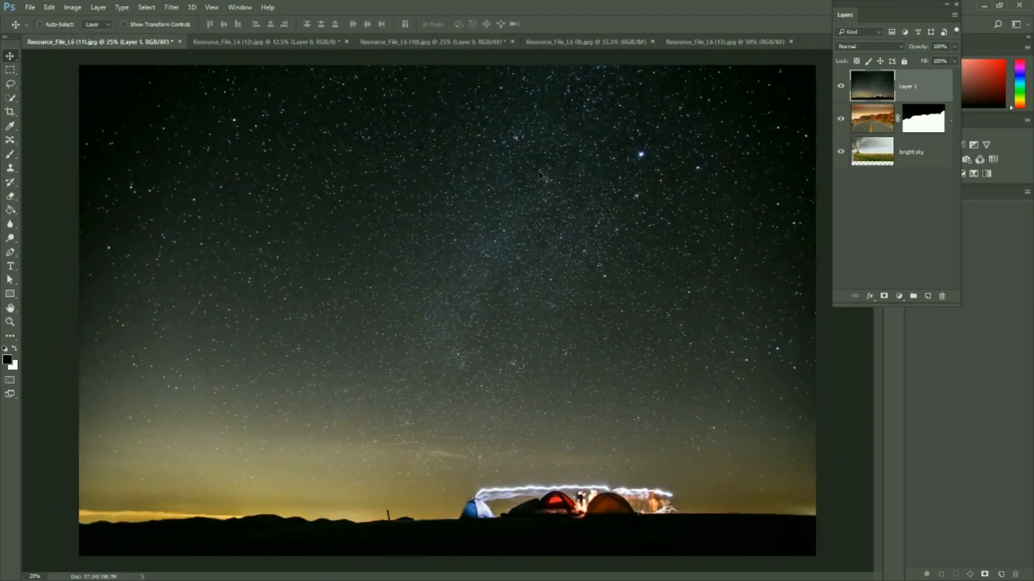
# Place the starry sky layer between the road and bright sky layers and rename it "night"
pyautogui.doubleClick(909, 87)
pyautogui.moveTo(913, 90); pyautogui.dragTo(914, 123)
pyautogui.doubleClick(914, 121)
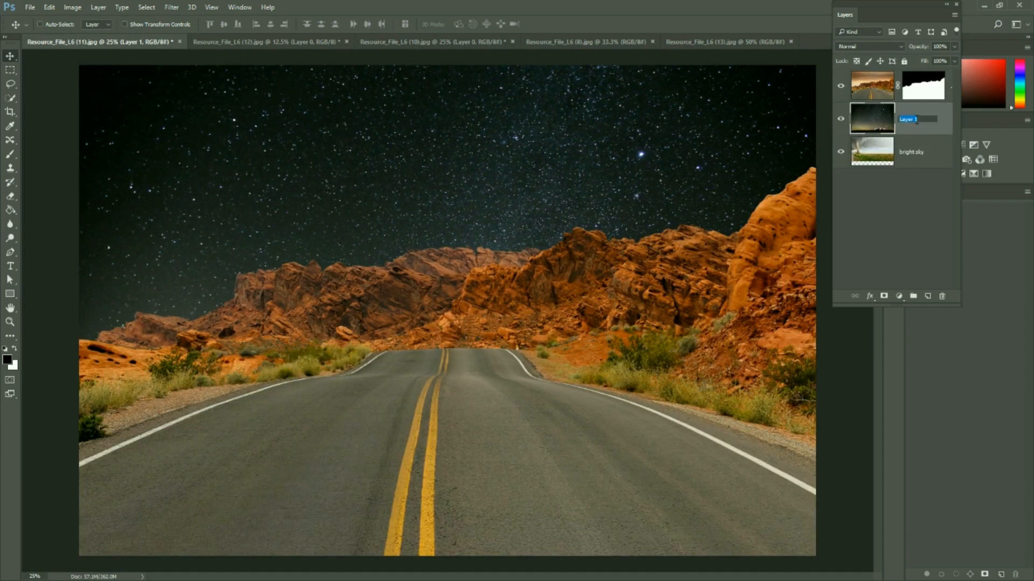
pyautogui.write('nig')
pyautogui.click(883, 192)
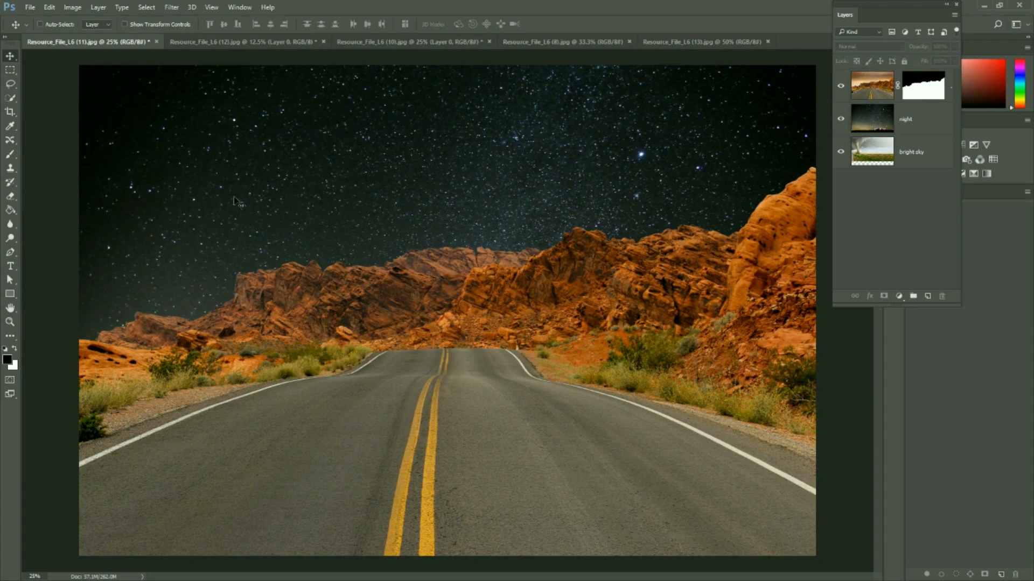
# Shift the night layer slightly up and to the left behind the rocks, and compare the image with it hidden and shown
pyautogui.click(353, 206)
pyautogui.click(518, 225)
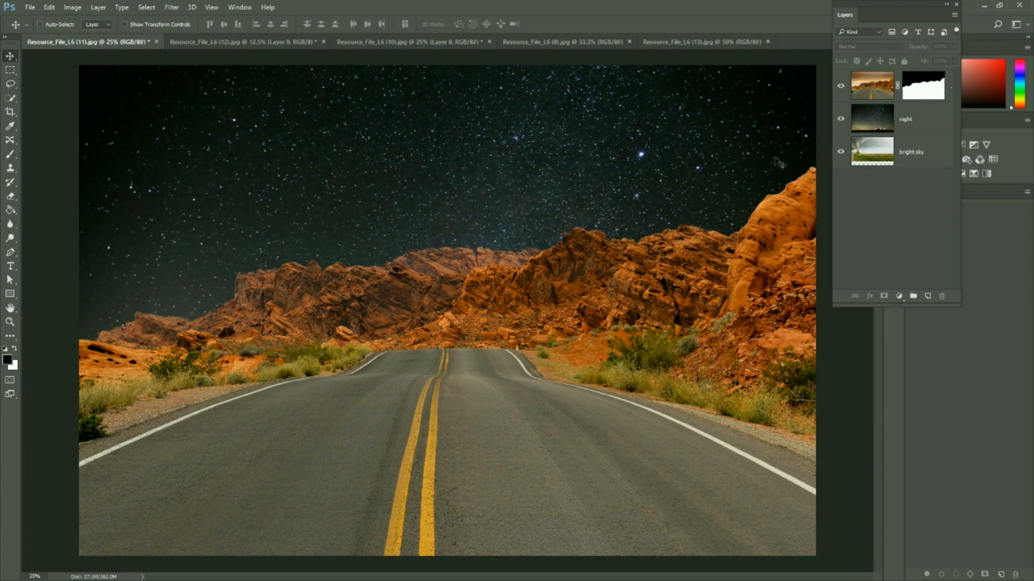
pyautogui.click(912, 122)
pyautogui.moveTo(399, 223); pyautogui.dragTo(384, 198)
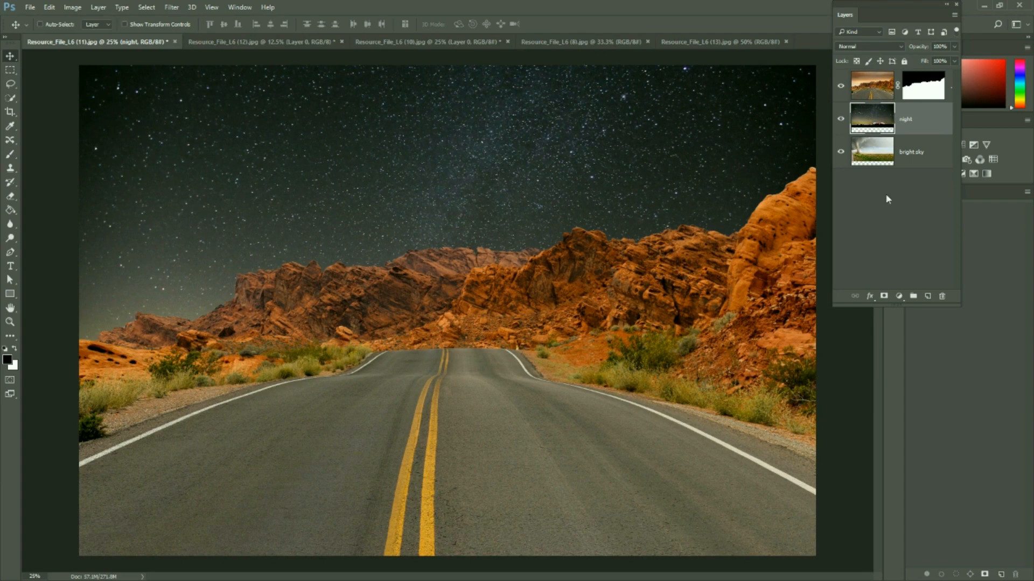
pyautogui.click(841, 118)
pyautogui.click(841, 119)
# Add a Photo Filter adjustment layer directly above the masked road layer
pyautogui.click(896, 182)
pyautogui.click(919, 124)
pyautogui.click(884, 92)
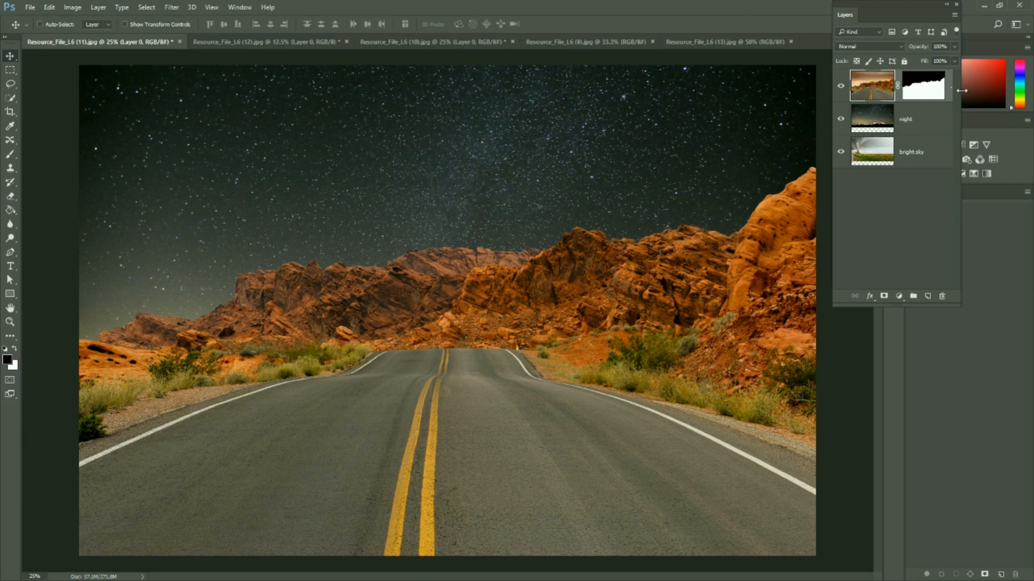
pyautogui.click(966, 158)
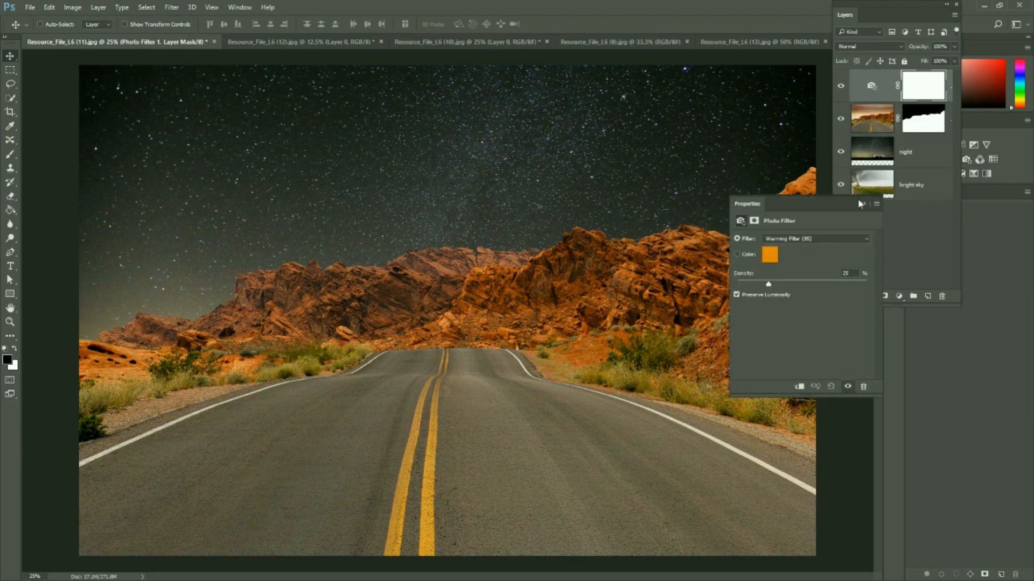
# Try Warming Filter (LBA), Cooling Filter (80) at densities up to 100%, and Cooling Filter (LBB) on the Photo Filter layer
pyautogui.click(789, 239)
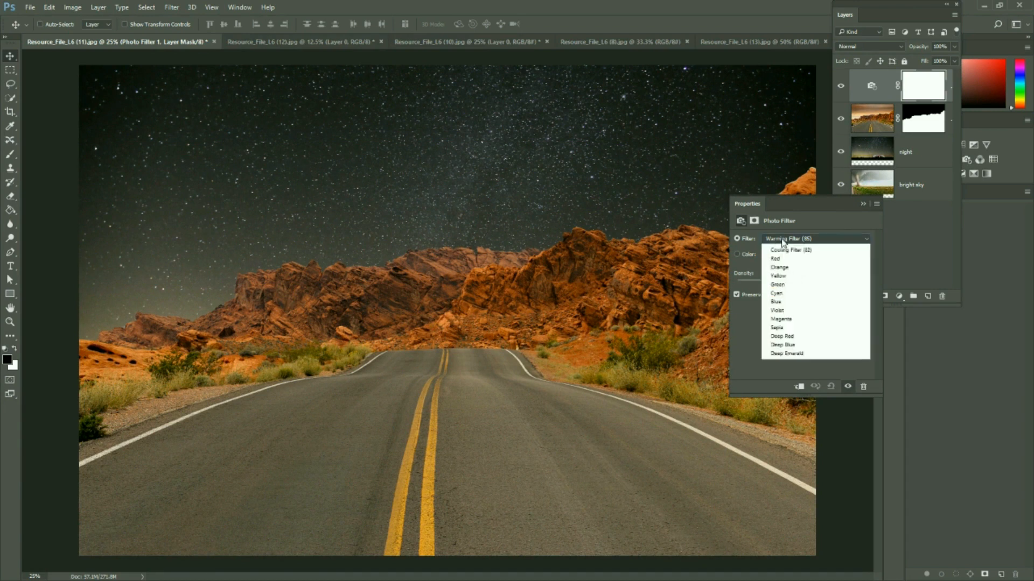
pyautogui.click(791, 258)
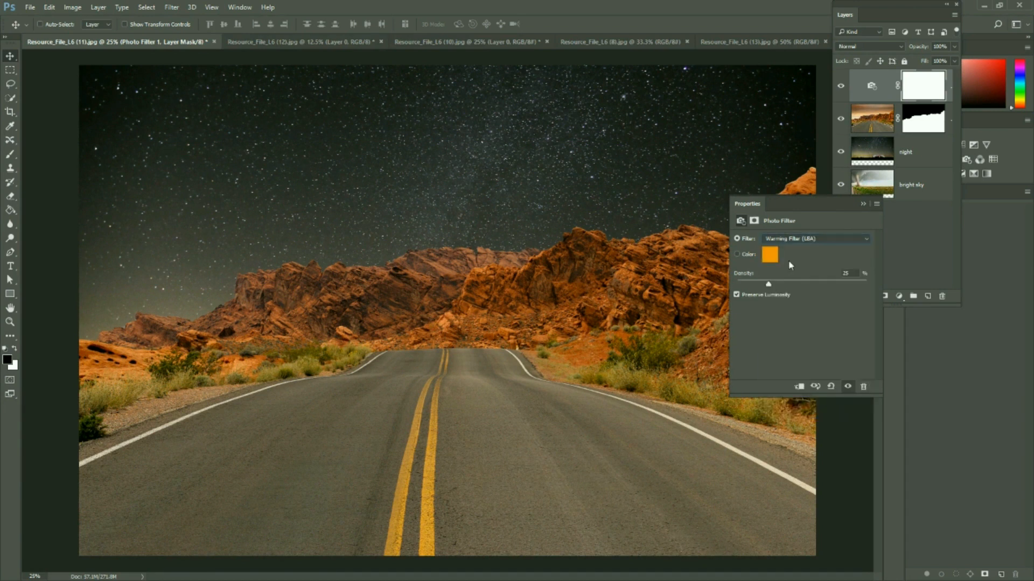
pyautogui.click(812, 236)
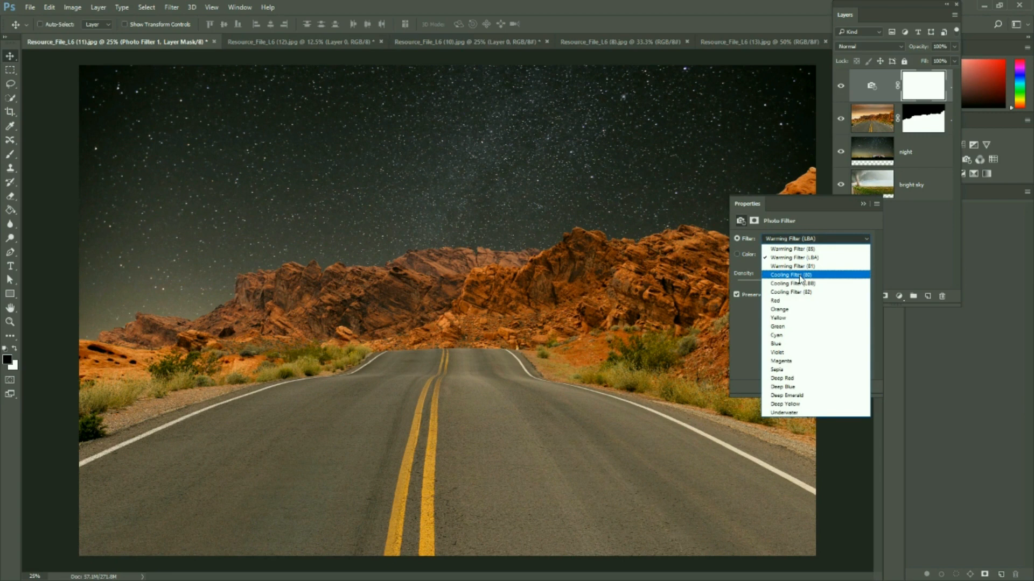
pyautogui.click(800, 275)
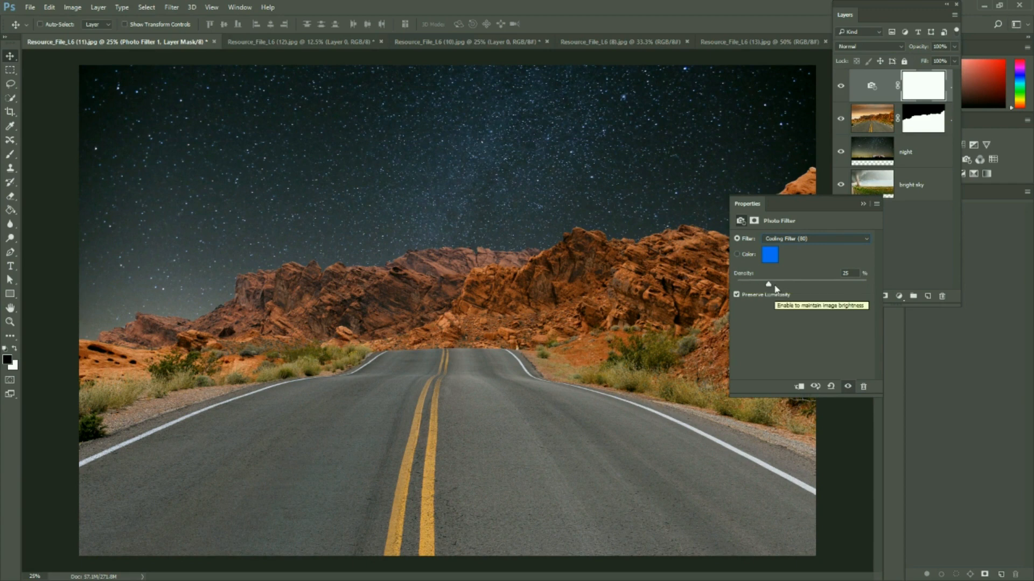
pyautogui.moveTo(771, 287)
pyautogui.mouseDown()
pyautogui.moveTo(805, 288)
pyautogui.moveTo(746, 288)
pyautogui.moveTo(777, 290)
pyautogui.mouseUp()
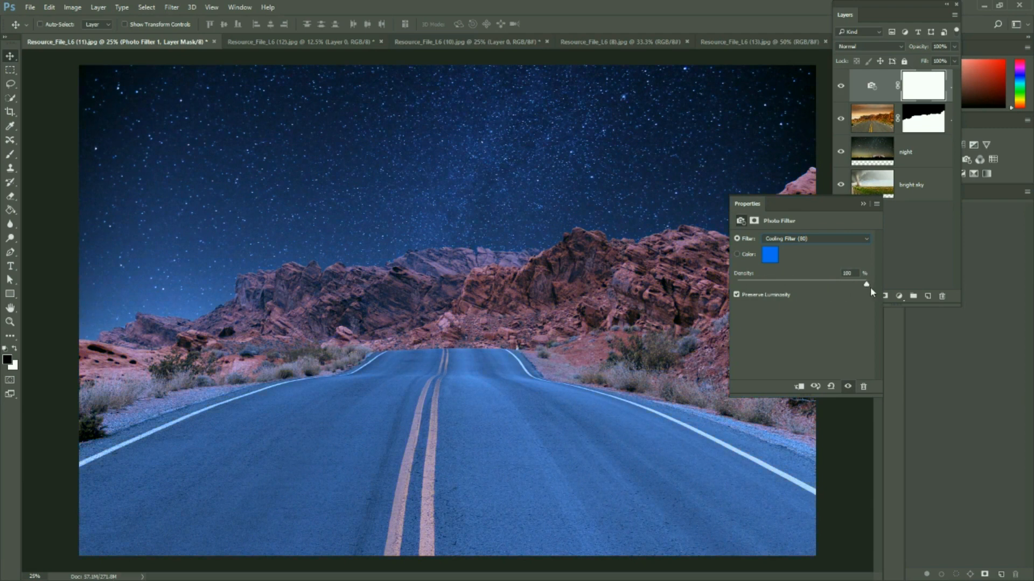
pyautogui.moveTo(823, 289); pyautogui.dragTo(795, 291)
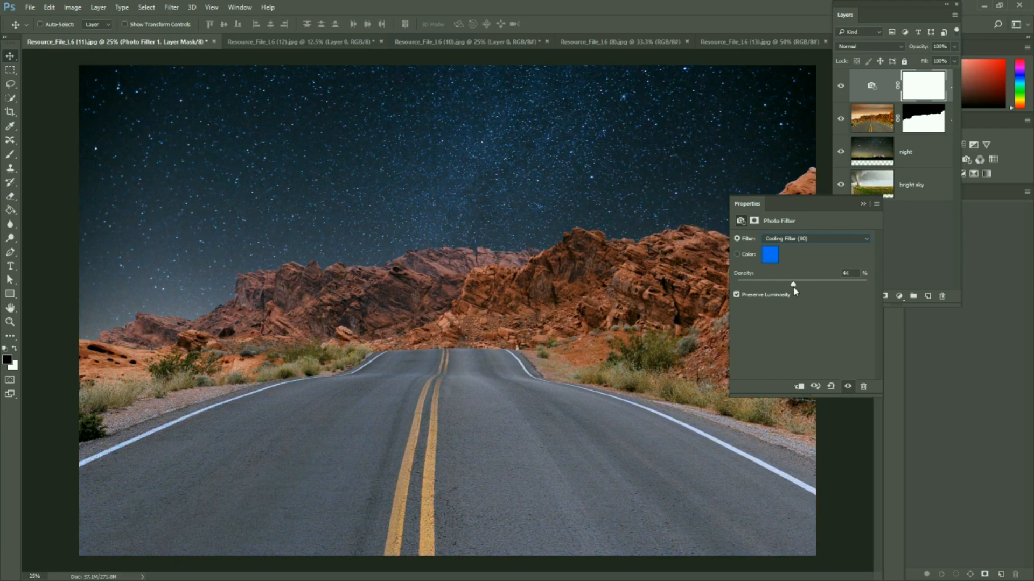
pyautogui.click(855, 241)
pyautogui.click(828, 281)
# Set the Photo Filter to Magenta with a density of 30%
pyautogui.click(829, 237)
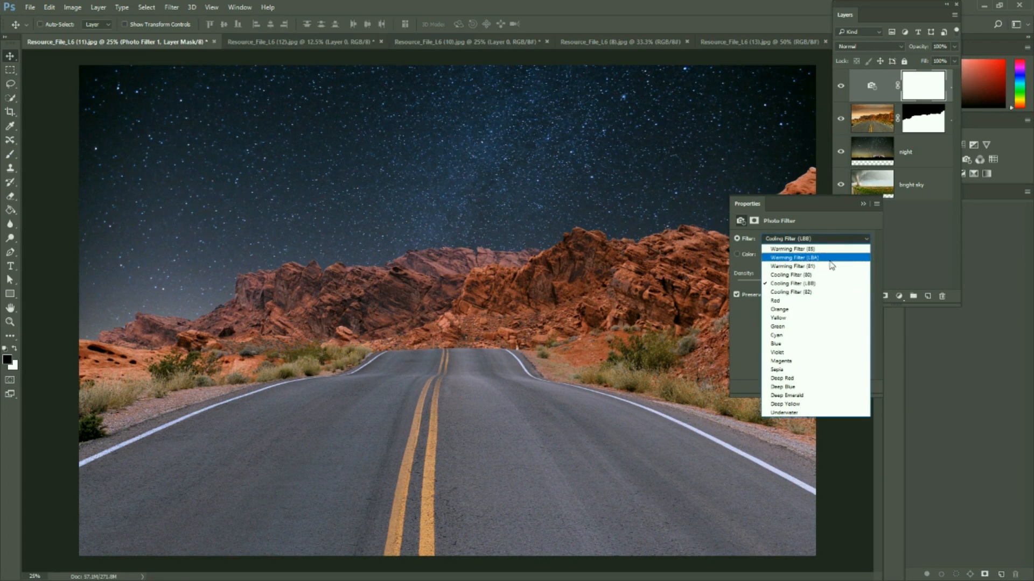
pyautogui.click(793, 362)
pyautogui.moveTo(793, 285)
pyautogui.mouseDown()
pyautogui.moveTo(764, 281)
pyautogui.moveTo(775, 286)
pyautogui.mouseUp()
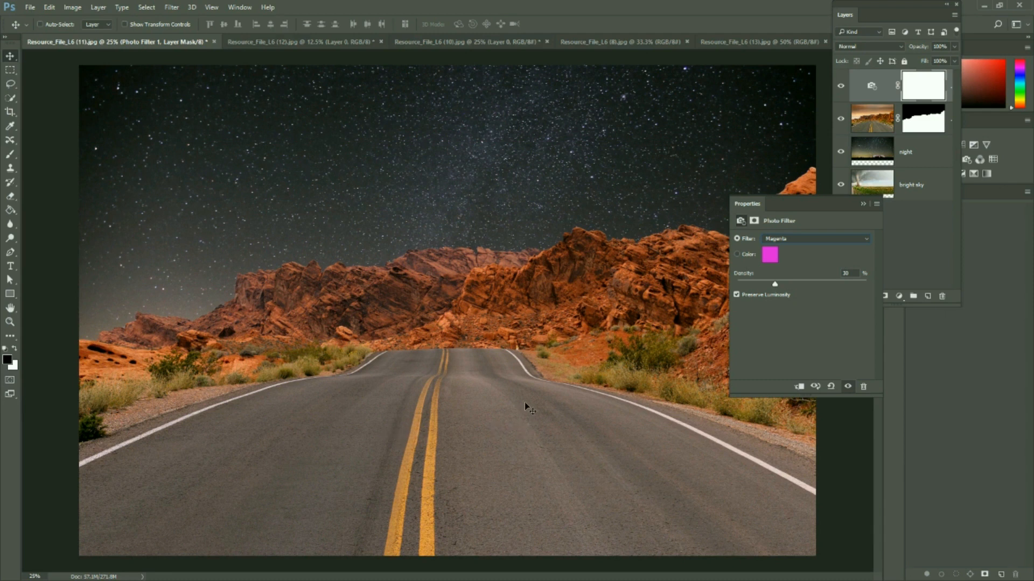
# Add a Levels adjustment above the Photo Filter, with the output white level at 207 and the input black level at 14
pyautogui.click(892, 261)
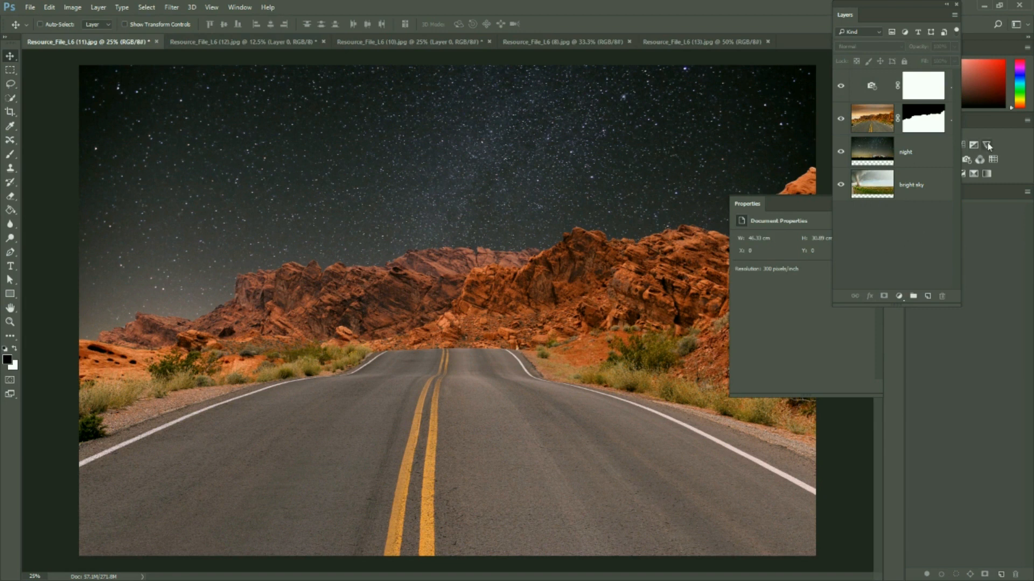
pyautogui.click(913, 83)
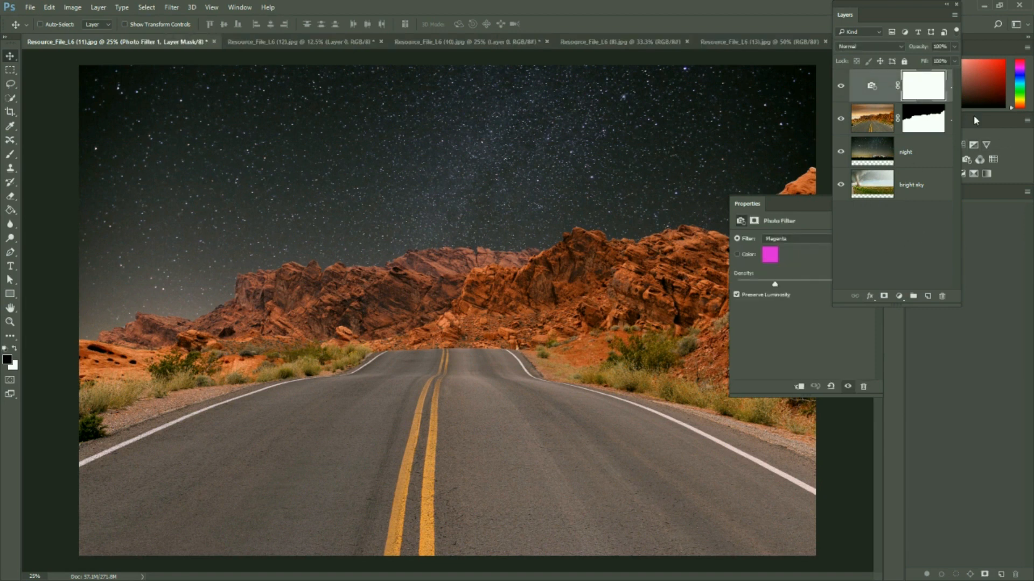
pyautogui.moveTo(892, 5); pyautogui.dragTo(829, 1)
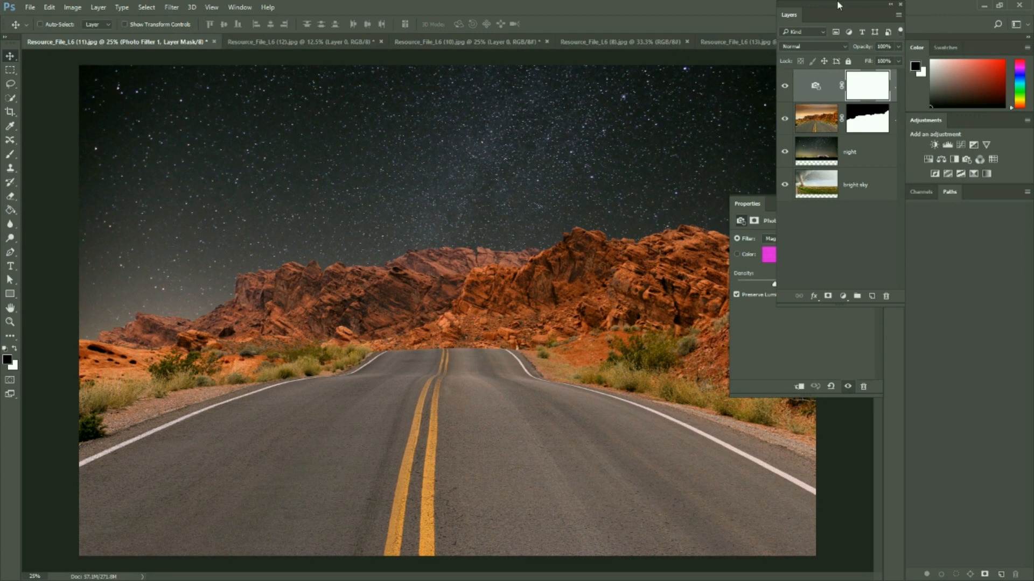
pyautogui.click(947, 145)
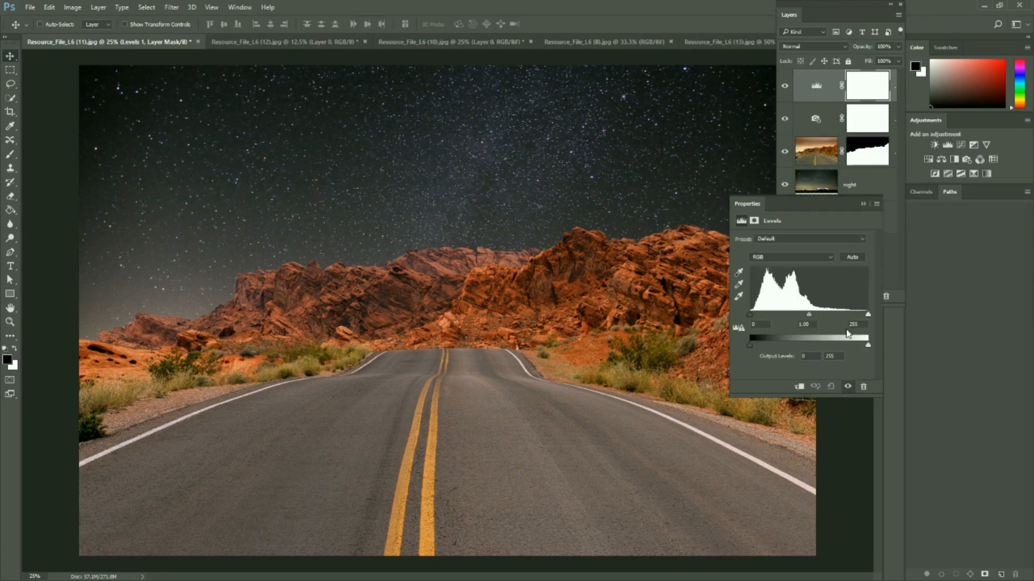
pyautogui.moveTo(871, 350); pyautogui.dragTo(847, 348)
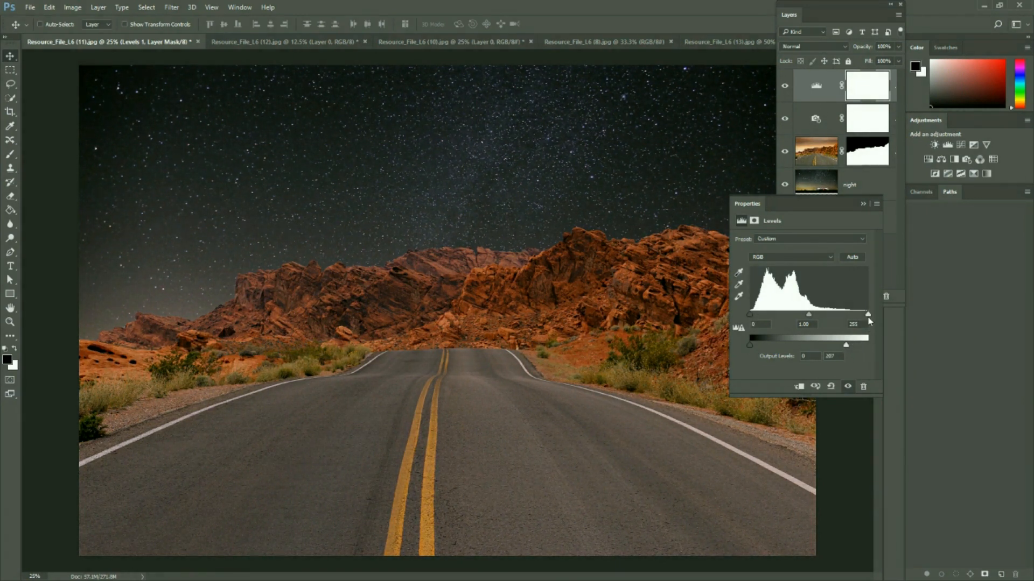
pyautogui.moveTo(752, 314); pyautogui.dragTo(756, 315)
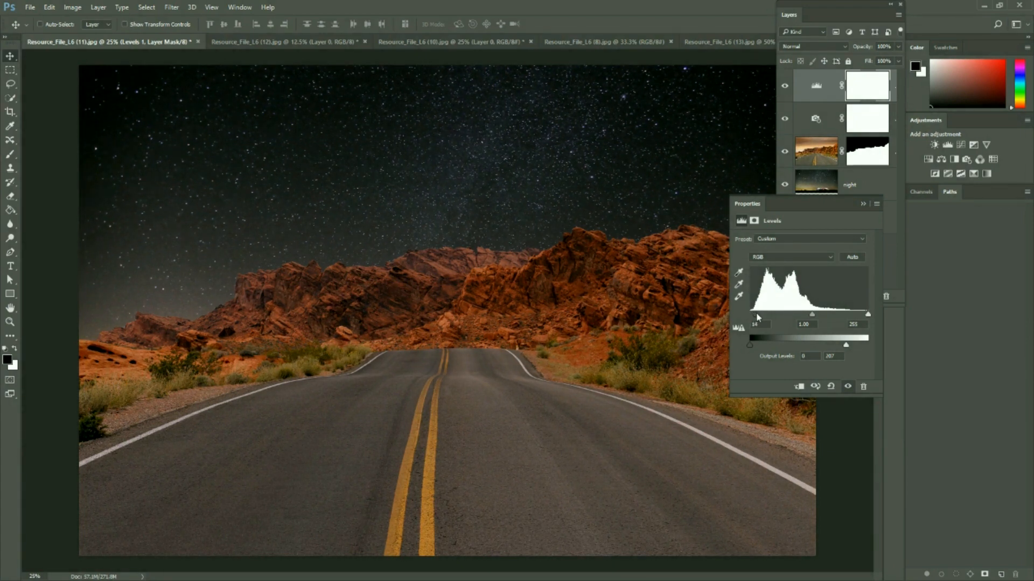
pyautogui.click(864, 205)
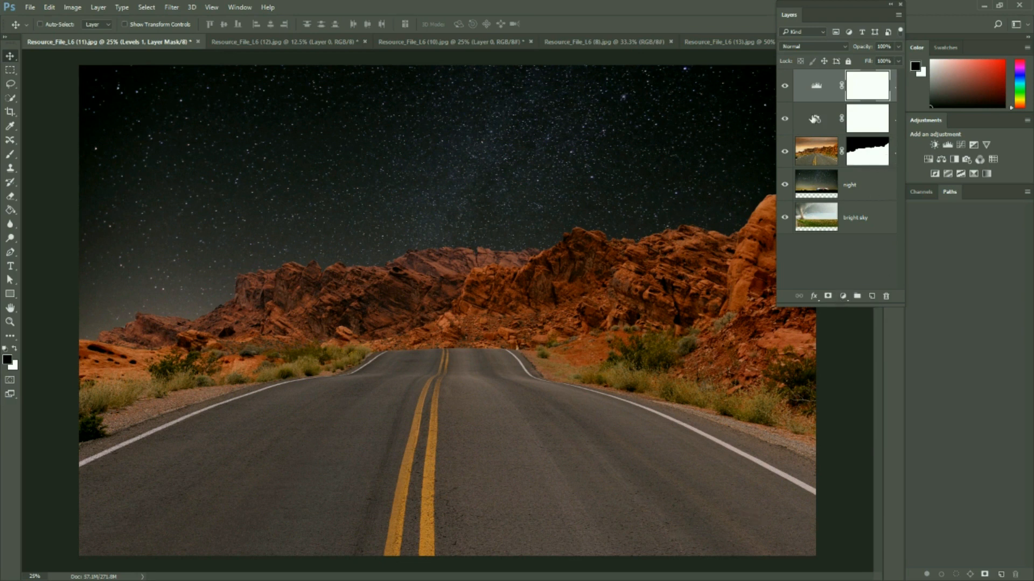
# Preview the adjusted scene over the tornado sky by temporarily hiding the night layer, and select the bright sky layer
pyautogui.click(820, 123)
pyautogui.click(818, 93)
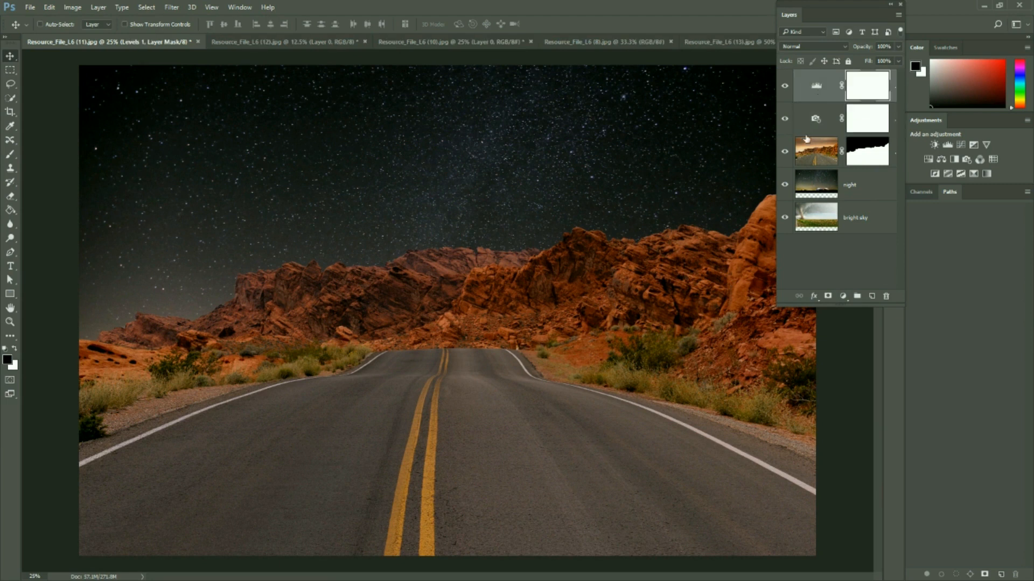
pyautogui.click(785, 185)
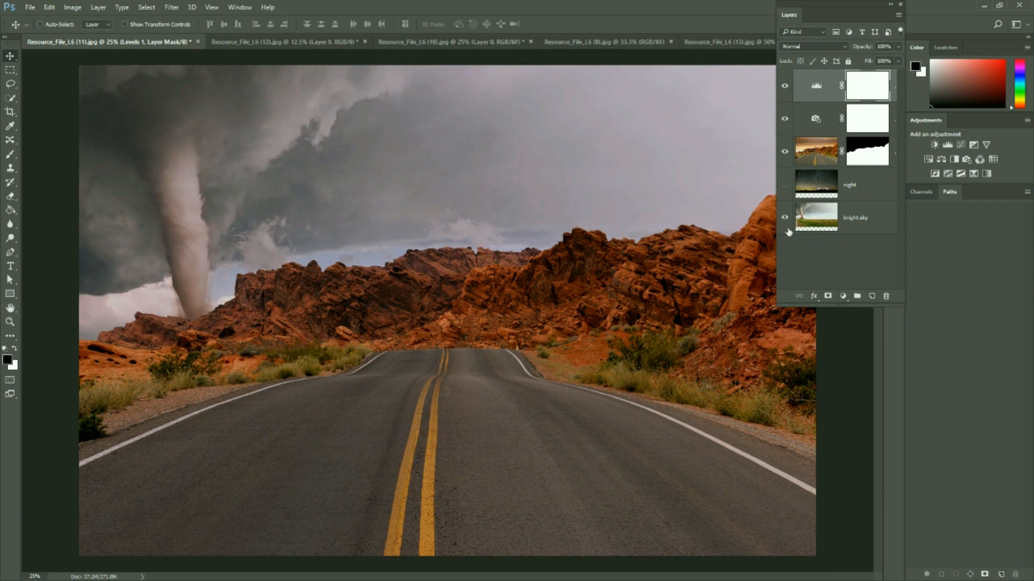
pyautogui.click(816, 219)
pyautogui.click(784, 185)
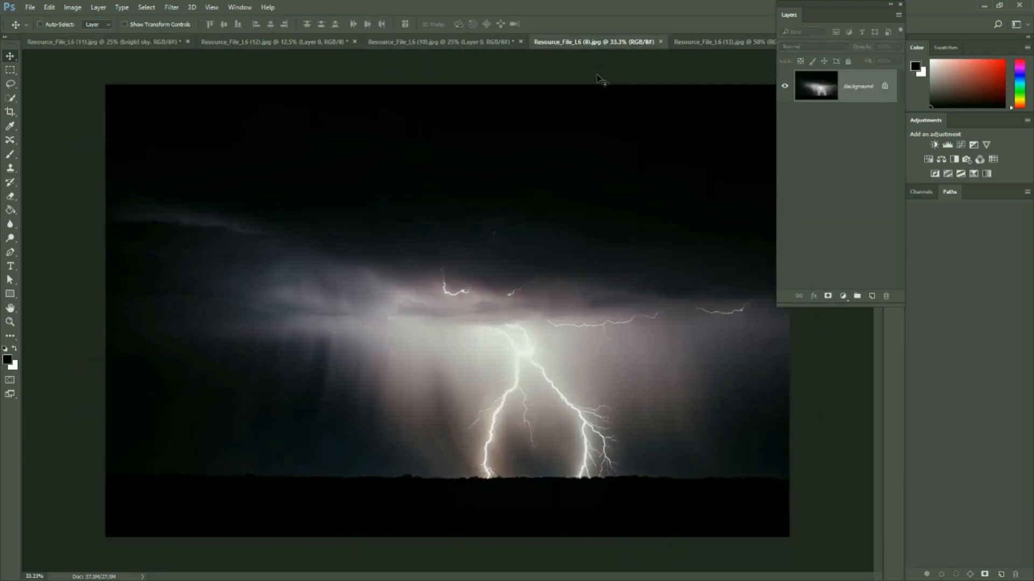
# Duplicate the lightning image's Background layer from Resource_File_L6 (8).jpg into Resource_File_L6 (11).jpg
pyautogui.click(597, 42)
pyautogui.rightClick(851, 92)
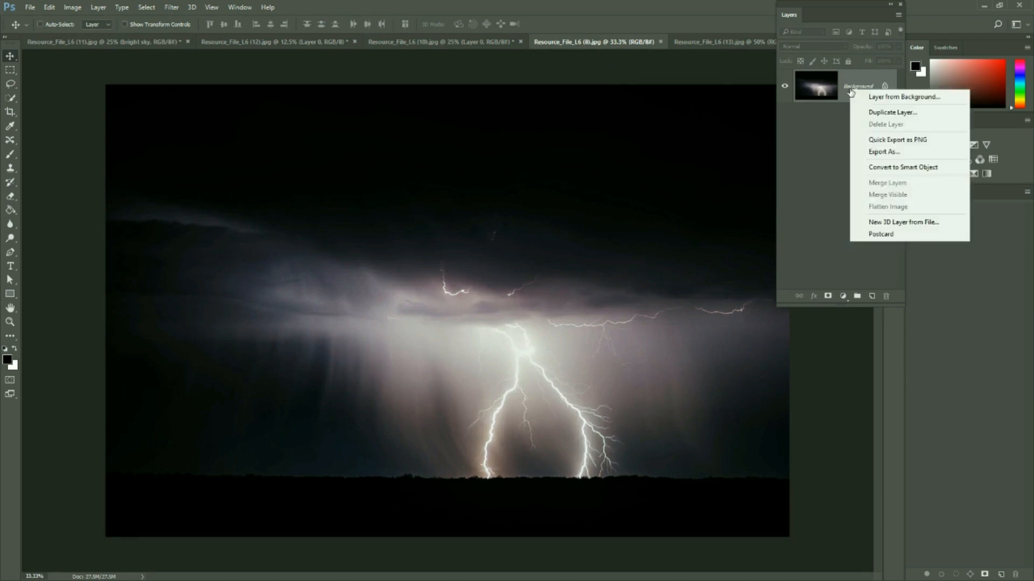
pyautogui.click(892, 113)
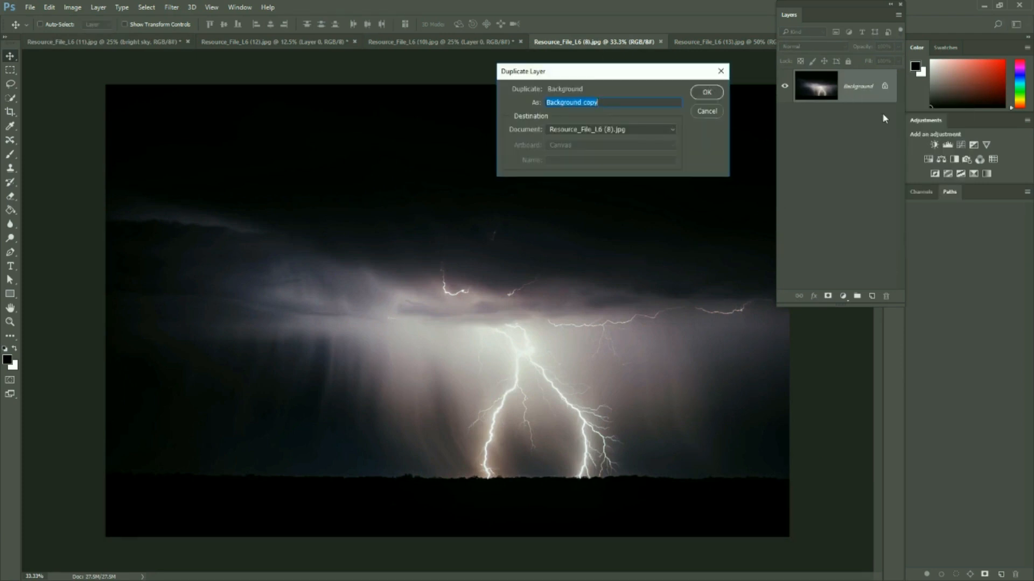
pyautogui.click(665, 133)
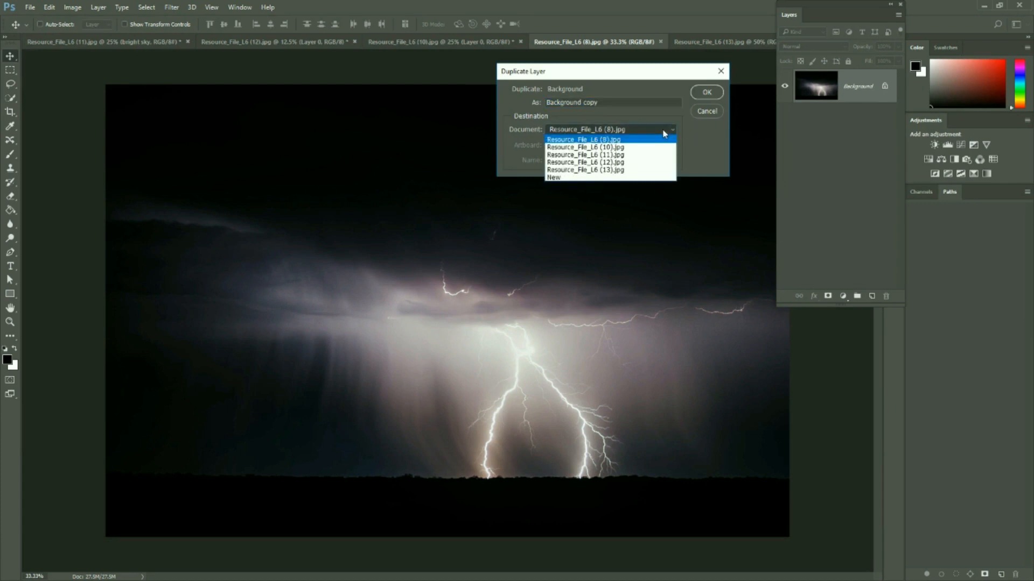
pyautogui.click(643, 158)
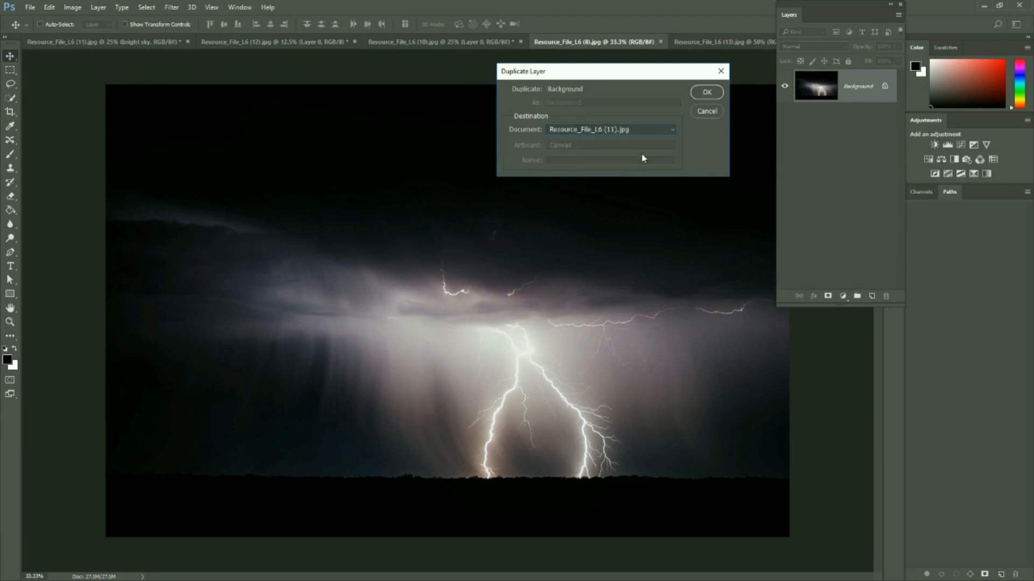
pyautogui.click(705, 95)
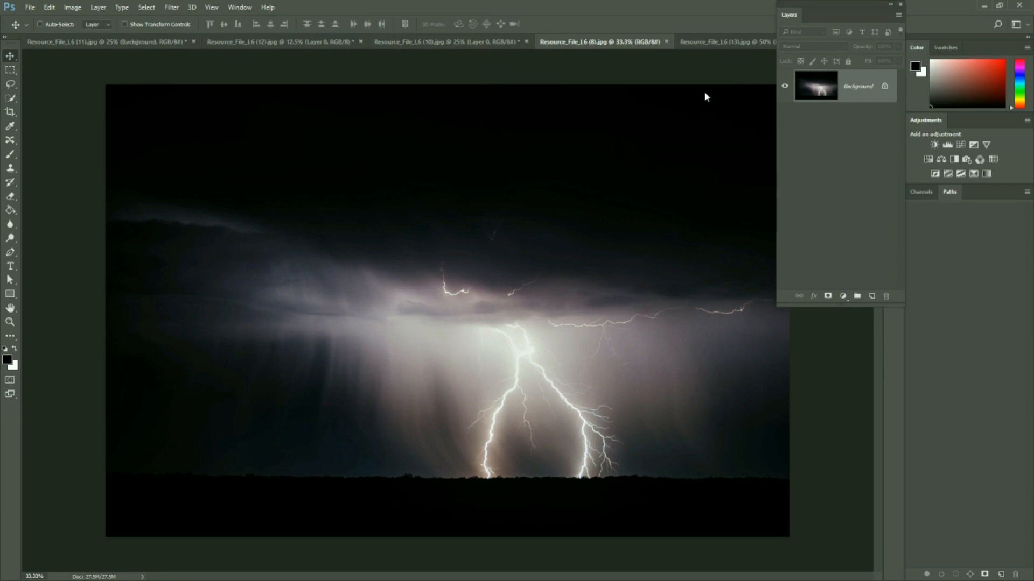
# In the road composite, hide the night and bright sky layers, and enlarge and position the lightning layer so its bolts show above the rocks
pyautogui.click(126, 42)
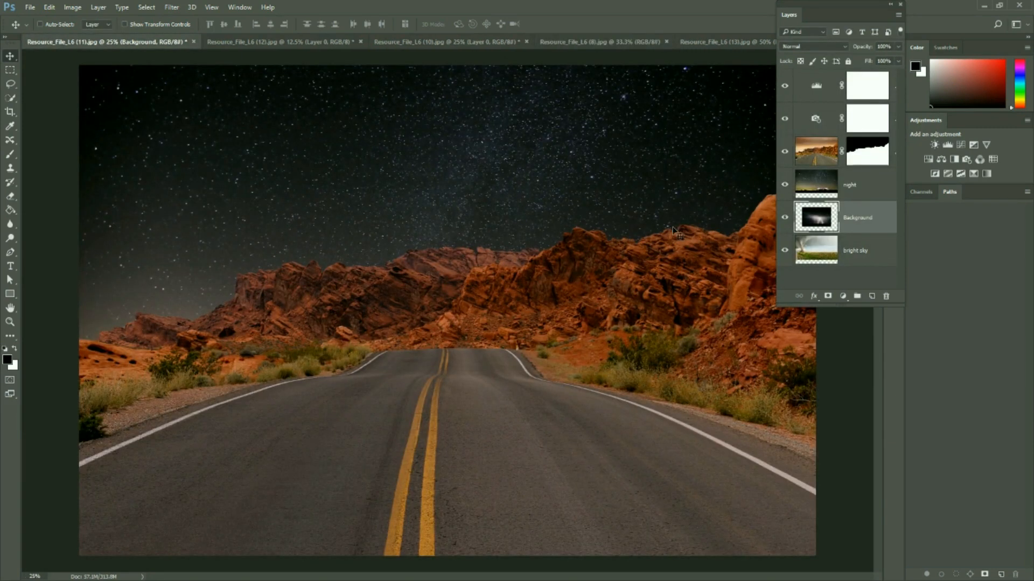
pyautogui.click(785, 185)
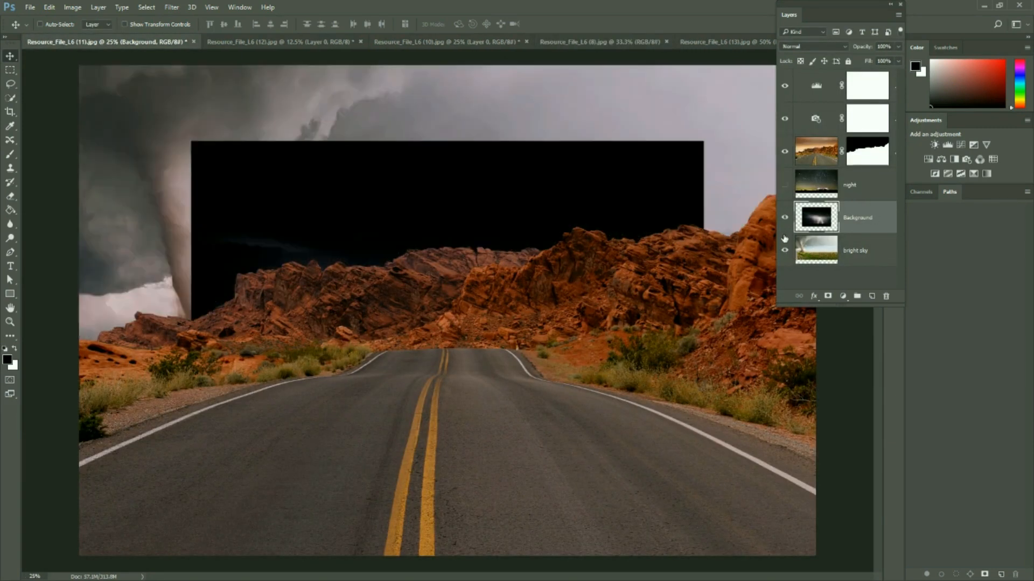
pyautogui.click(784, 250)
pyautogui.hotkey('ctrl', 't')
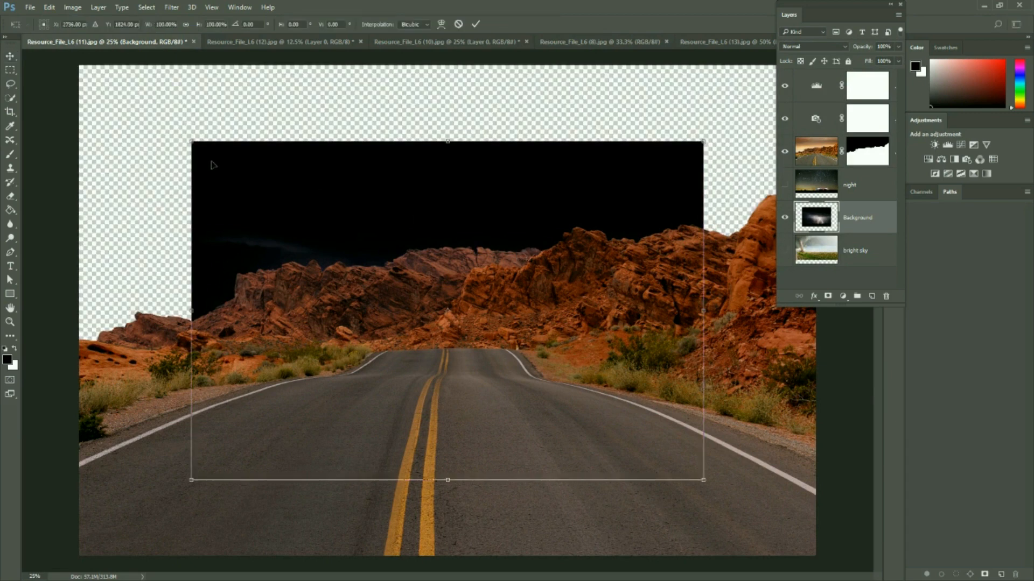
pyautogui.moveTo(191, 142); pyautogui.dragTo(65, 58)
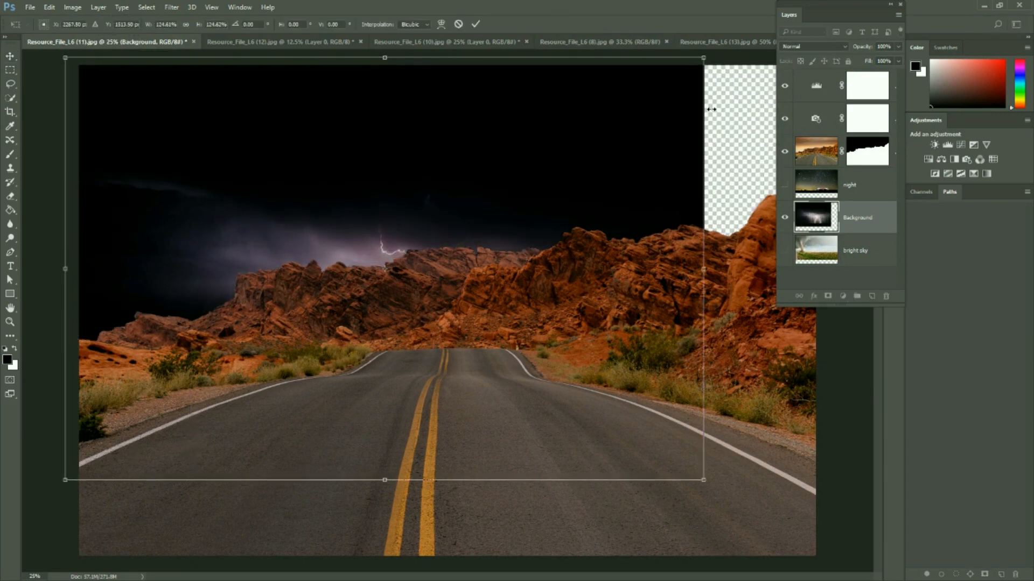
pyautogui.moveTo(704, 57); pyautogui.dragTo(850, 31)
pyautogui.press('Return')
pyautogui.moveTo(437, 219); pyautogui.dragTo(518, 225)
# Move the lightning layer above the night layer, directly below the masked road layer, and rename it purple
pyautogui.moveTo(861, 226); pyautogui.dragTo(861, 186)
pyautogui.moveTo(851, 5); pyautogui.dragTo(946, 5)
pyautogui.doubleClick(954, 185)
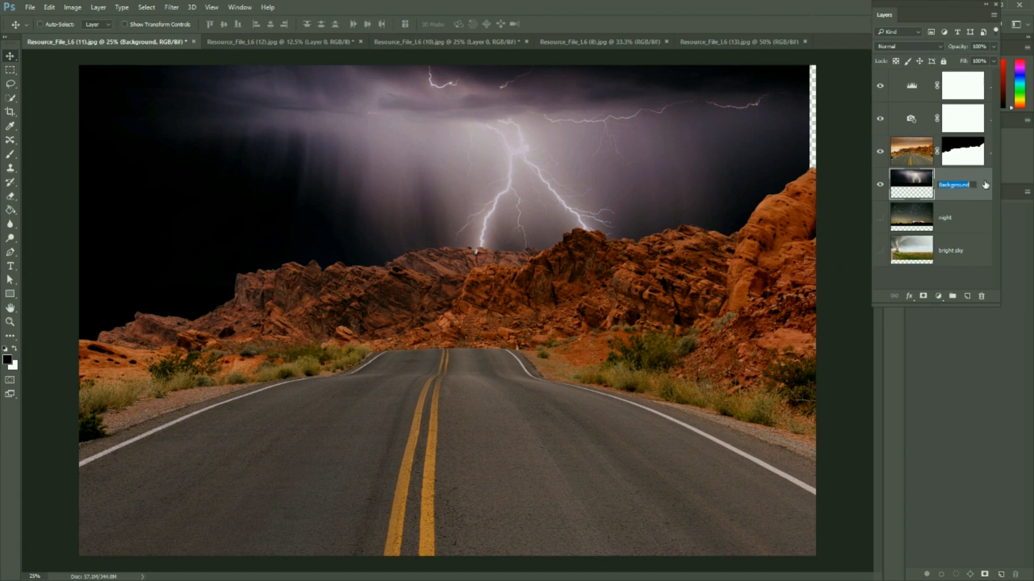
pyautogui.write('st')
pyautogui.write('rple')
pyautogui.press('Return')
# Scale the purple layer proportionally to about 107% to cover the gap at the sky's edge, and shift it slightly left
pyautogui.hotkey('ctrl', 't')
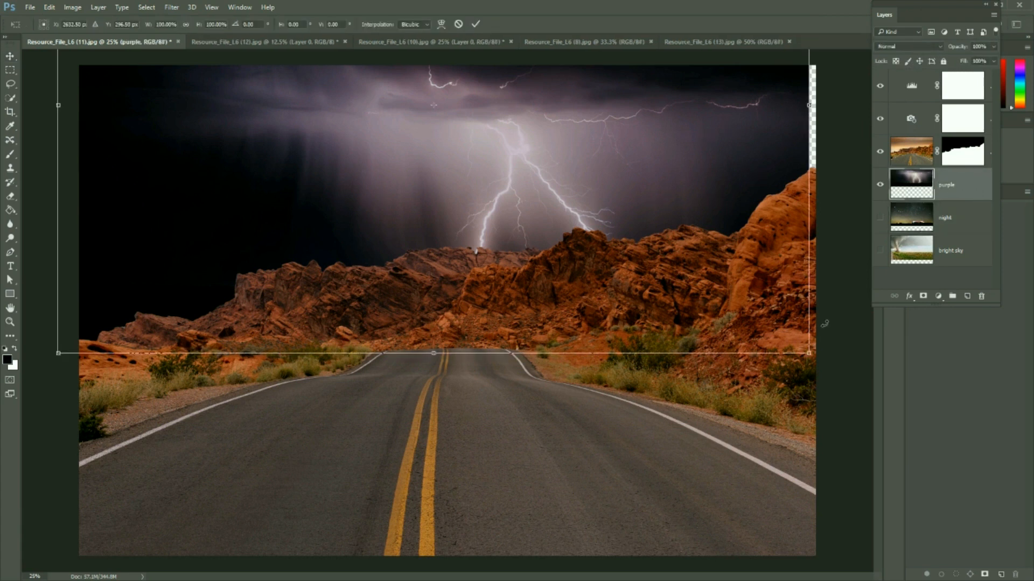
pyautogui.moveTo(809, 353); pyautogui.dragTo(862, 388)
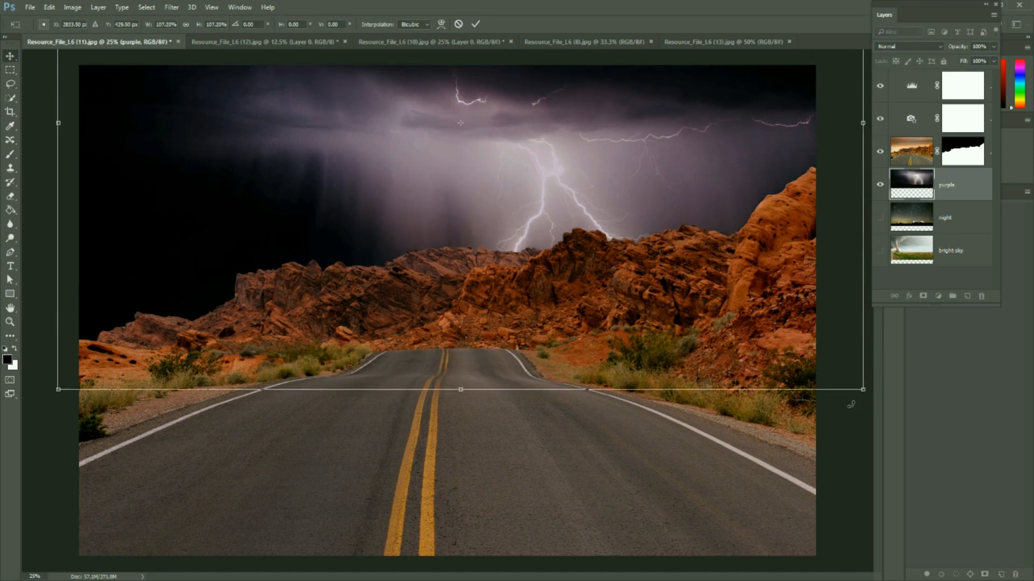
pyautogui.press('Return')
pyautogui.moveTo(611, 173); pyautogui.dragTo(589, 176)
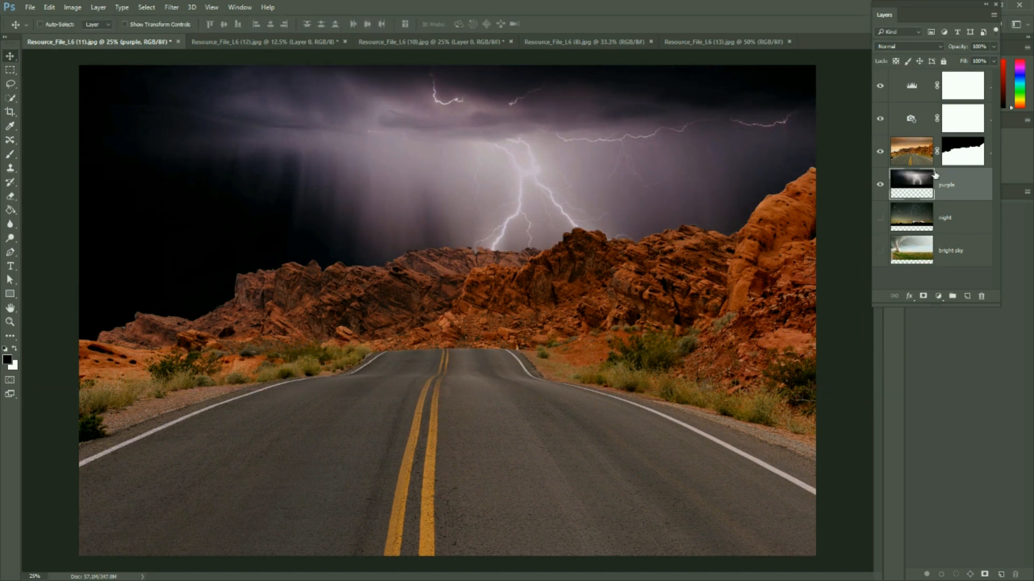
# Delete the Levels and Photo Filter adjustment layers, and add a Color Balance adjustment above the masked road layer
pyautogui.click(897, 93)
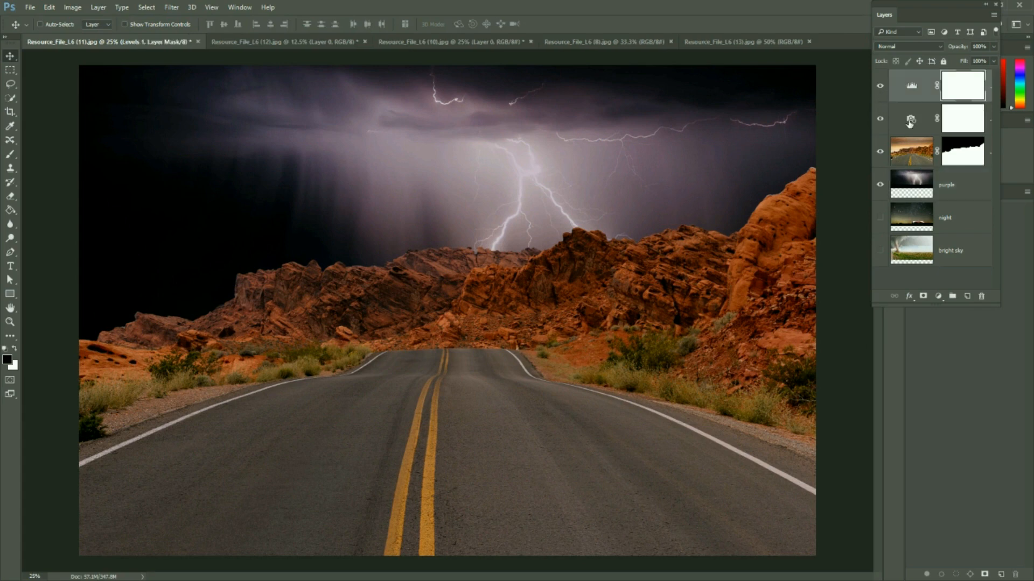
pyautogui.keyDown('shift'); pyautogui.click(909, 119); pyautogui.keyUp('shift')
pyautogui.moveTo(896, 120); pyautogui.dragTo(981, 296)
pyautogui.moveTo(915, 6); pyautogui.dragTo(790, 4)
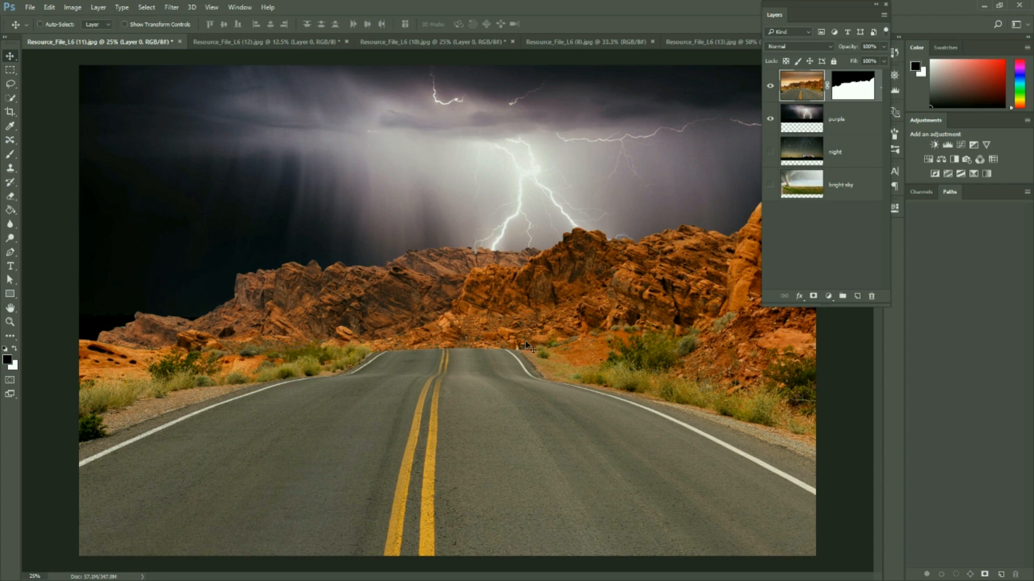
pyautogui.click(942, 161)
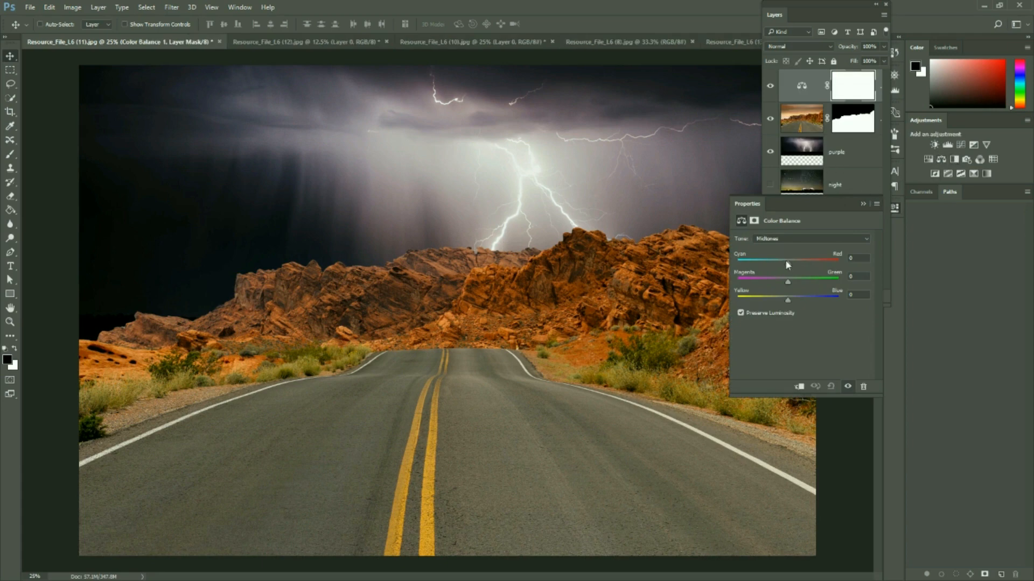
# Try different color shifts in the Color Balance midtones, and reset all three values to 0
pyautogui.moveTo(787, 263); pyautogui.dragTo(765, 263)
pyautogui.moveTo(787, 282)
pyautogui.mouseDown()
pyautogui.moveTo(772, 284)
pyautogui.moveTo(800, 283)
pyautogui.moveTo(790, 285)
pyautogui.mouseUp()
pyautogui.moveTo(787, 285); pyautogui.dragTo(806, 306)
pyautogui.moveTo(787, 283)
pyautogui.mouseDown()
pyautogui.moveTo(773, 282)
pyautogui.moveTo(809, 264)
pyautogui.moveTo(787, 264)
pyautogui.moveTo(773, 283)
pyautogui.moveTo(790, 278)
pyautogui.moveTo(784, 298)
pyautogui.mouseUp()
pyautogui.doubleClick(854, 295)
pyautogui.write('0')
pyautogui.doubleClick(852, 276)
pyautogui.doubleClick(860, 256)
pyautogui.write('0')
# Restrict the Color Balance adjustment to the masked road layer with a clipping mask
pyautogui.press('ctrl')
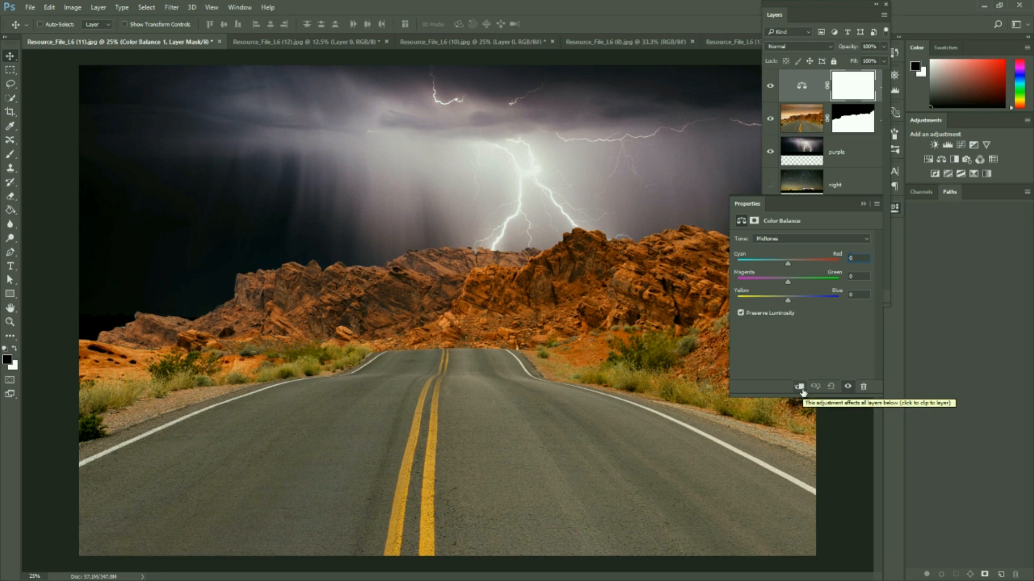
pyautogui.click(800, 388)
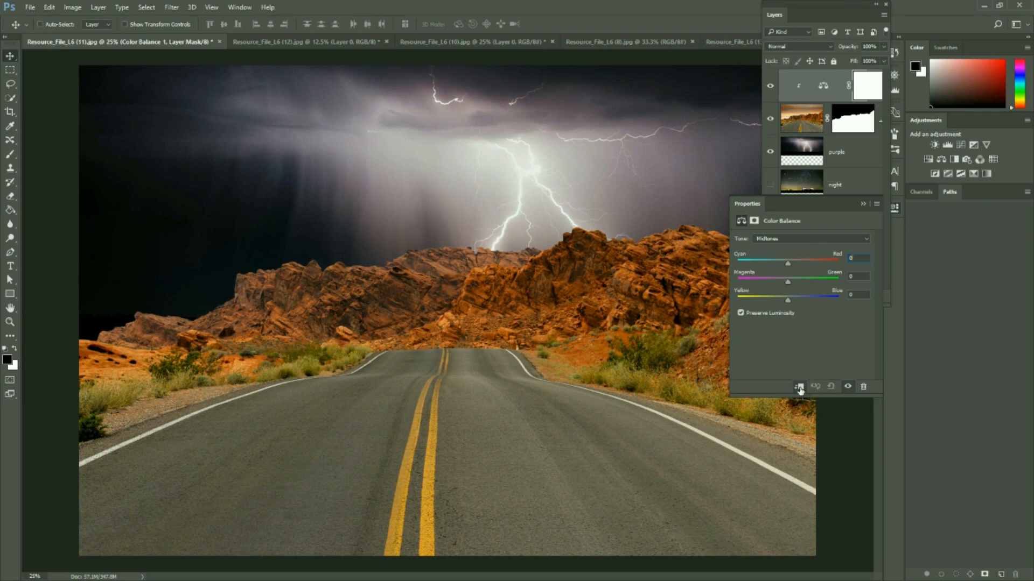
pyautogui.keyDown('alt'); pyautogui.click(829, 98); pyautogui.keyUp('alt')
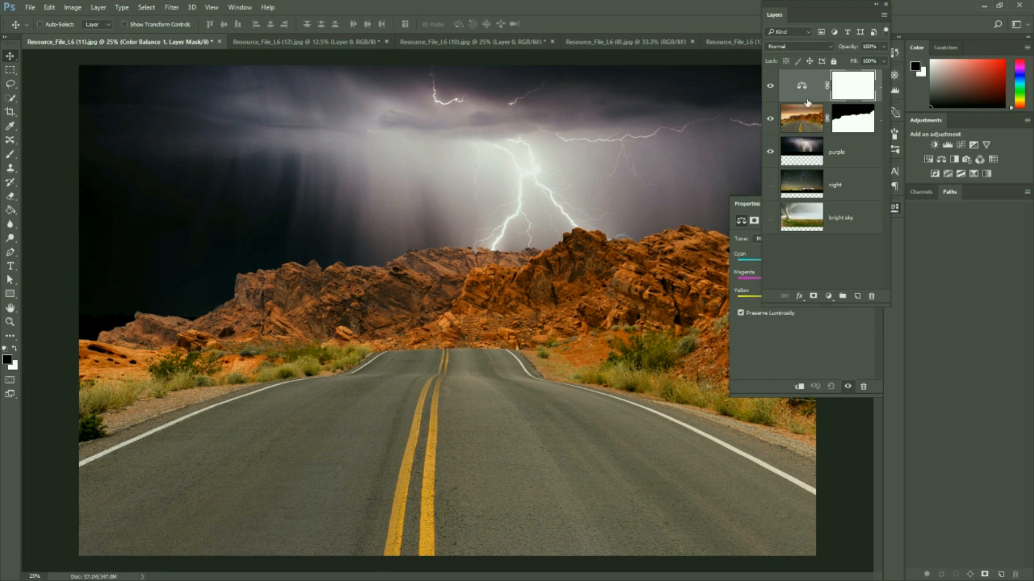
pyautogui.rightClick(807, 96)
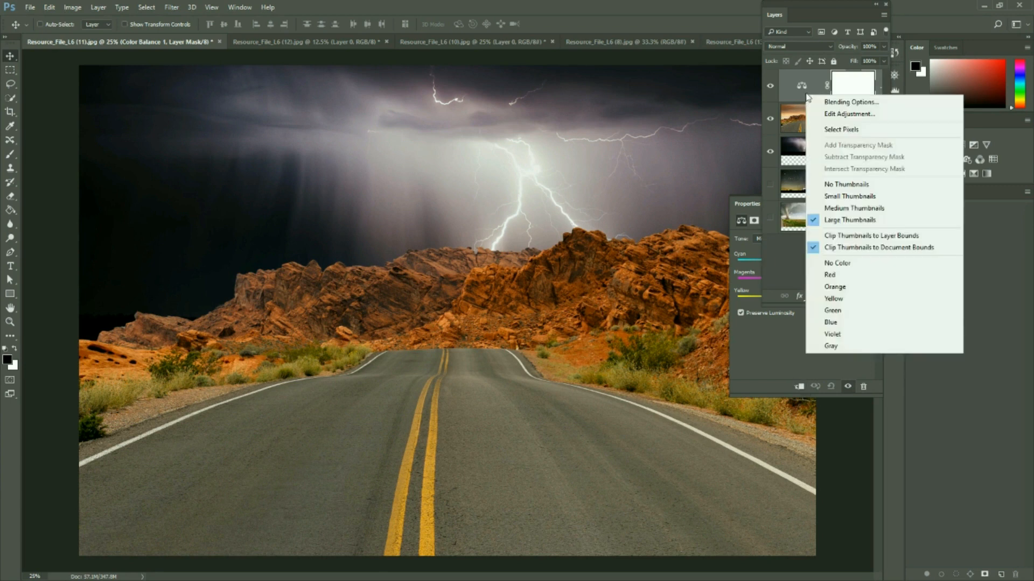
pyautogui.click(878, 82)
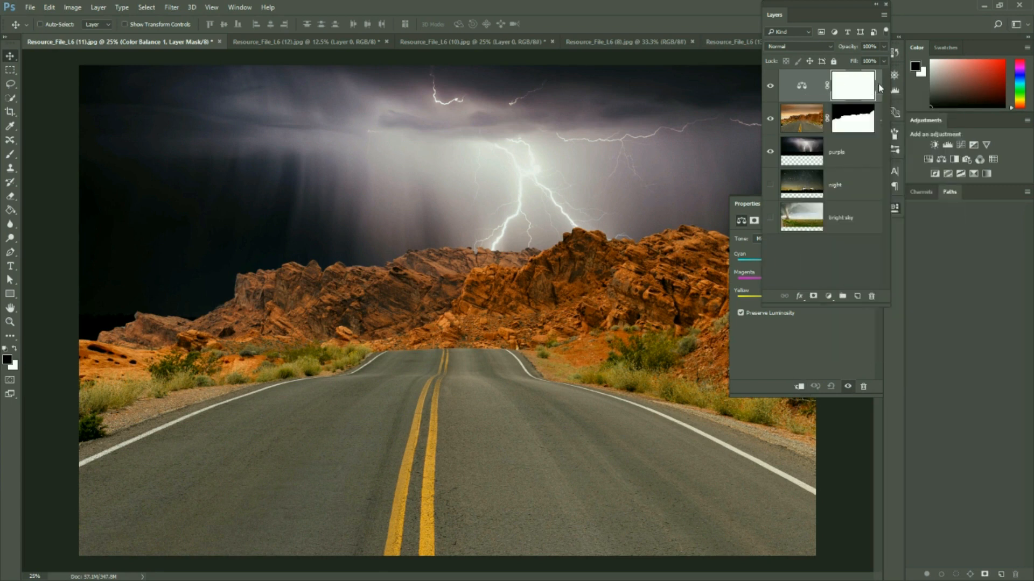
pyautogui.rightClick(878, 83)
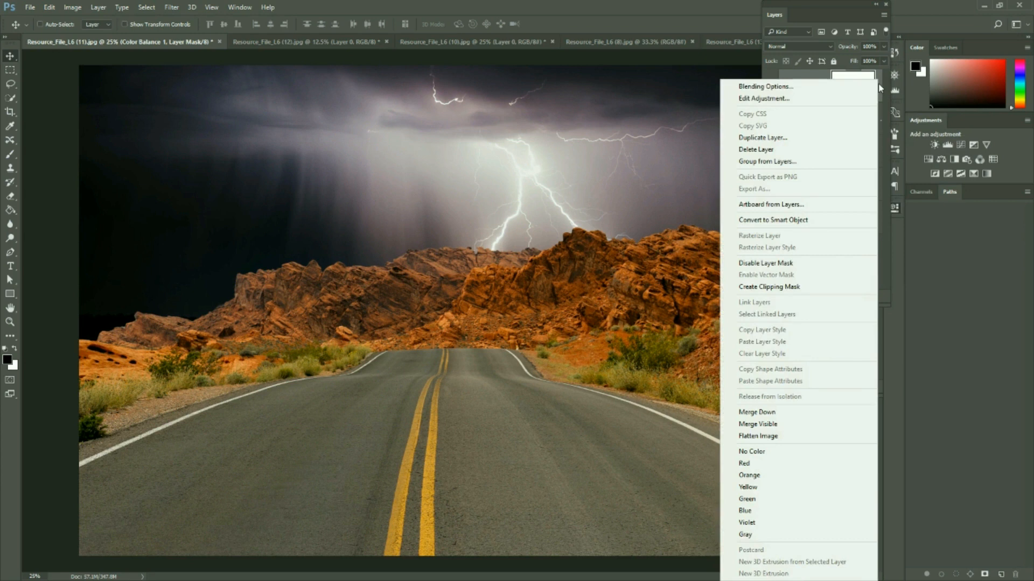
pyautogui.click(798, 287)
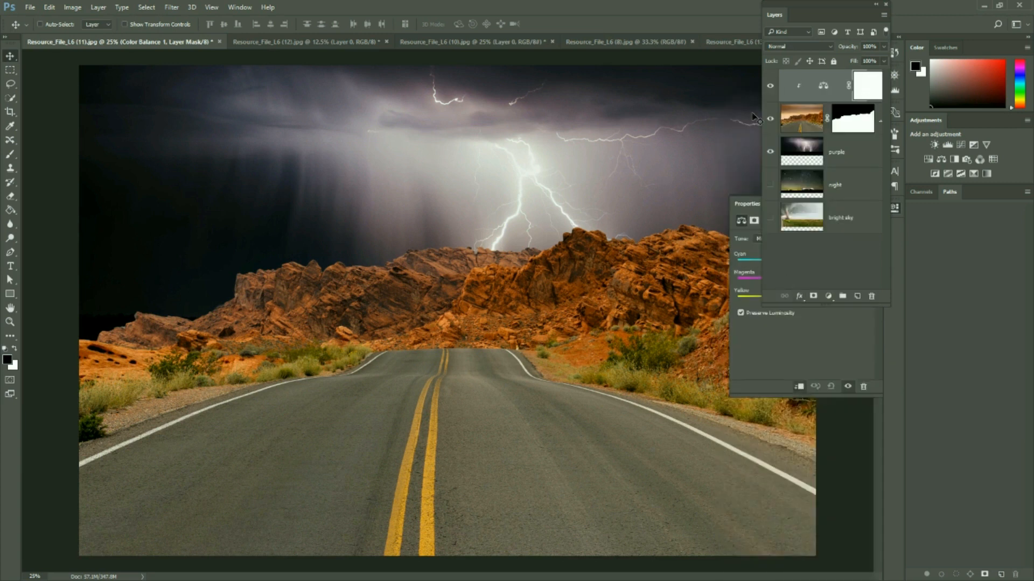
# Shift the Color Balance midtones toward cyan, magenta and blue so the road and rocks match the purple lightning sky
pyautogui.click(823, 86)
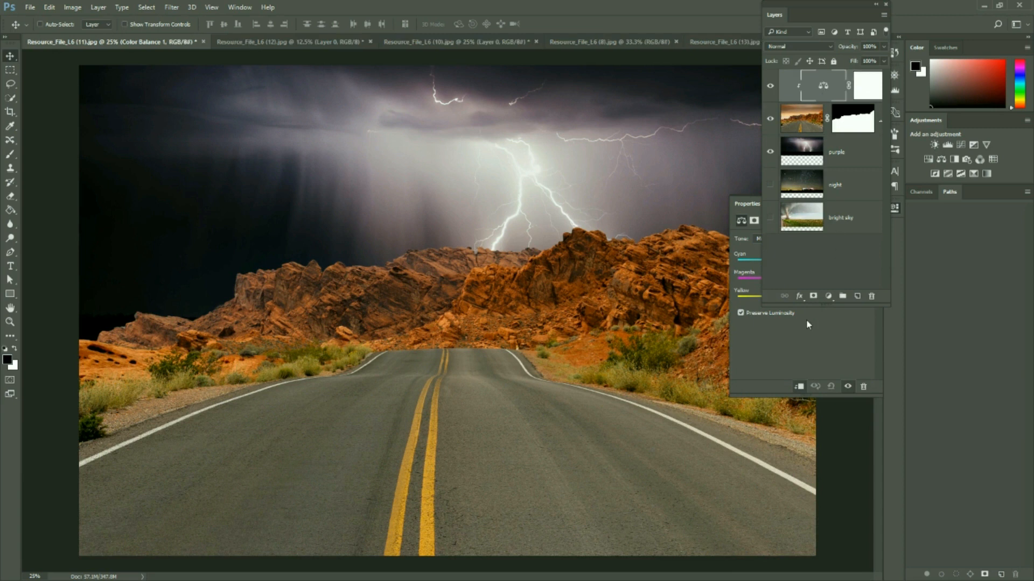
pyautogui.click(814, 338)
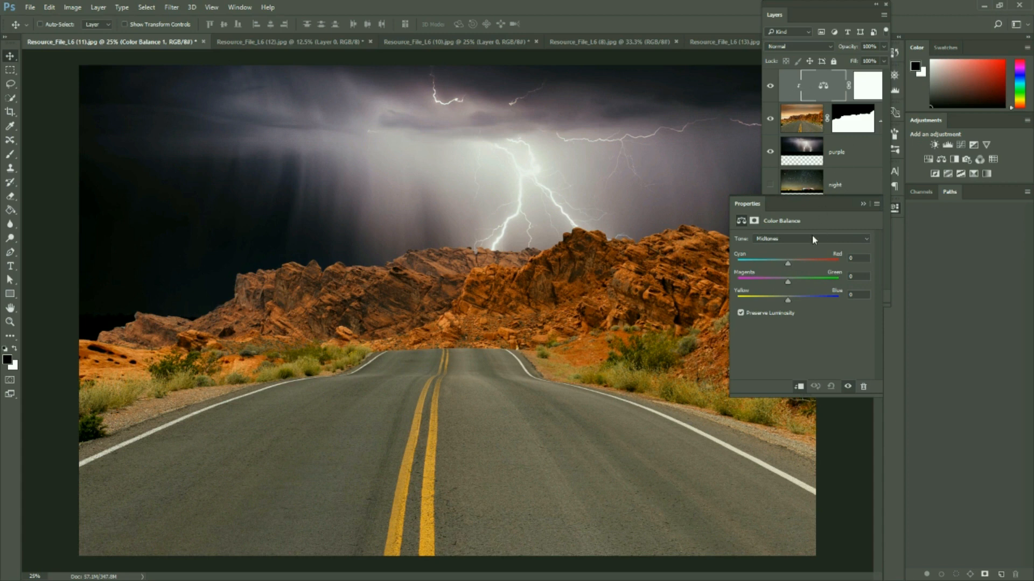
pyautogui.moveTo(789, 282); pyautogui.dragTo(774, 282)
pyautogui.moveTo(771, 263)
pyautogui.mouseDown()
pyautogui.moveTo(805, 265)
pyautogui.moveTo(772, 264)
pyautogui.mouseUp()
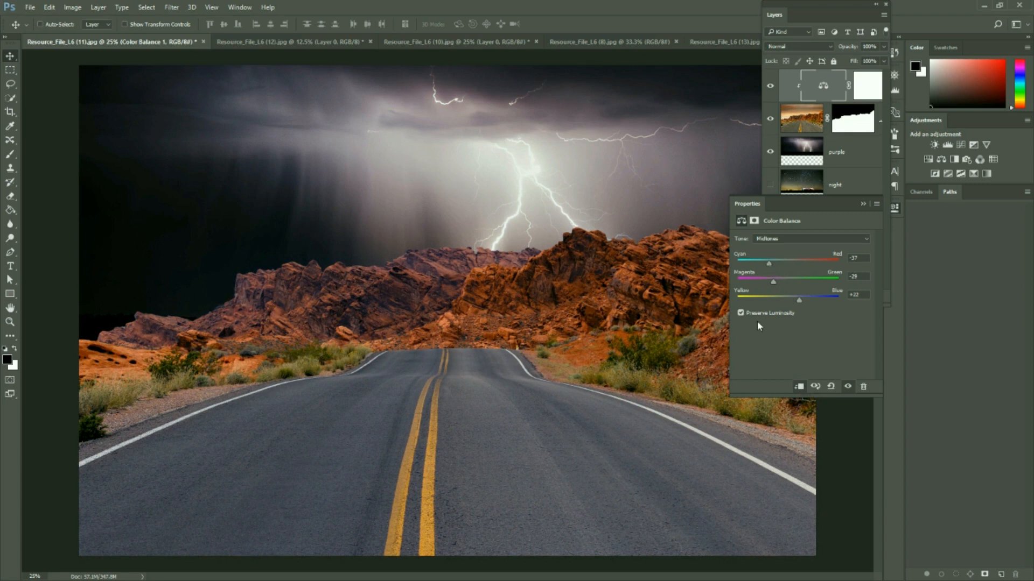
pyautogui.moveTo(774, 284); pyautogui.dragTo(796, 303)
pyautogui.moveTo(772, 263); pyautogui.dragTo(781, 268)
pyautogui.click(862, 203)
# Compare the road and rocks with and without the Color Balance adjustment by toggling its visibility
pyautogui.click(771, 86)
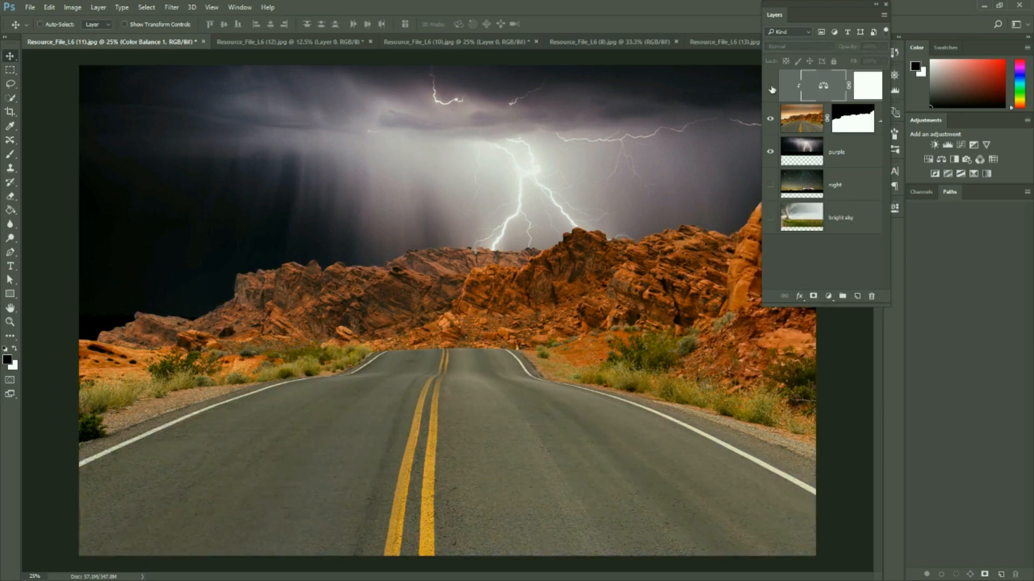
pyautogui.click(770, 87)
pyautogui.click(771, 87)
pyautogui.click(771, 88)
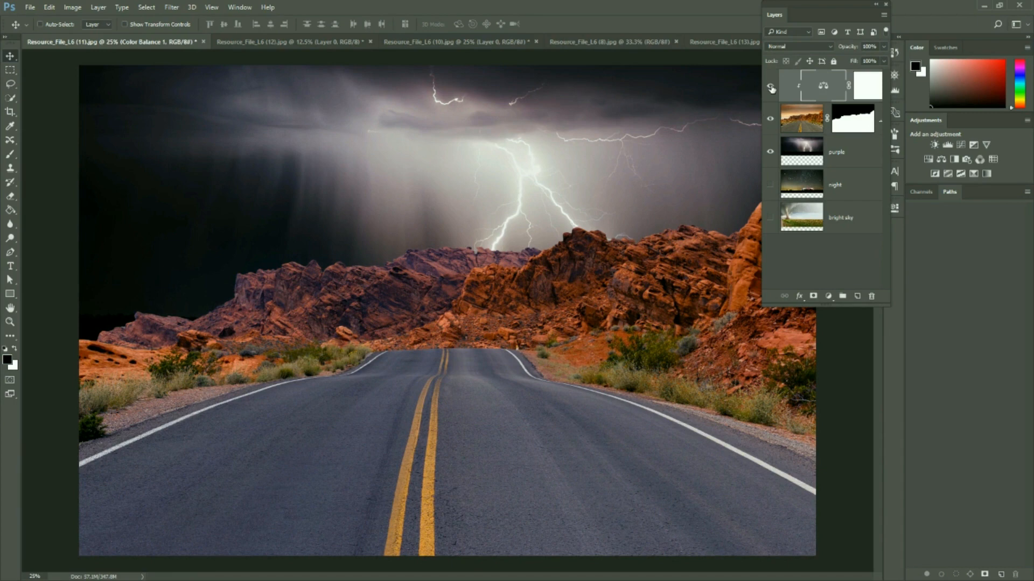
pyautogui.click(771, 88)
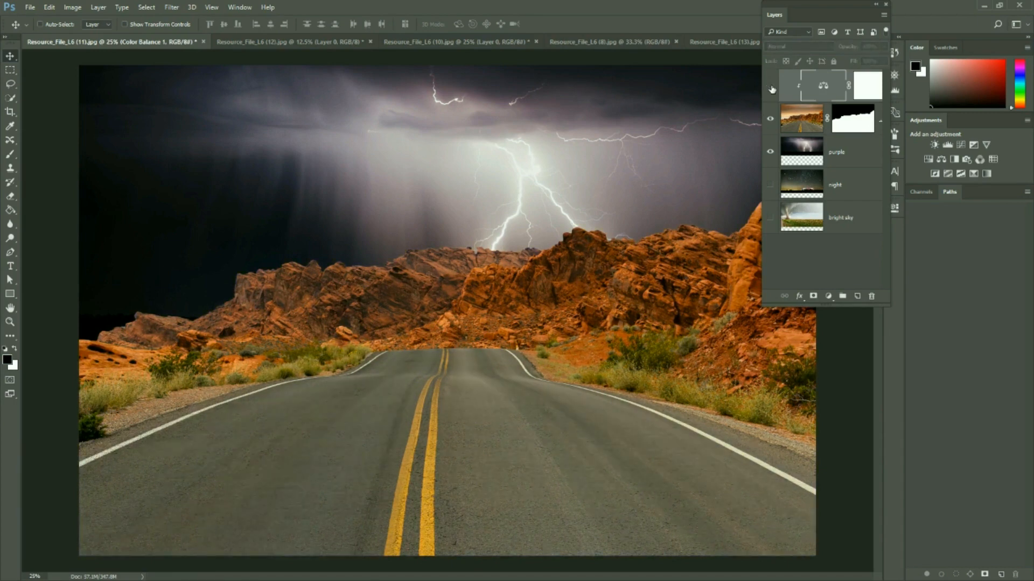
pyautogui.click(771, 87)
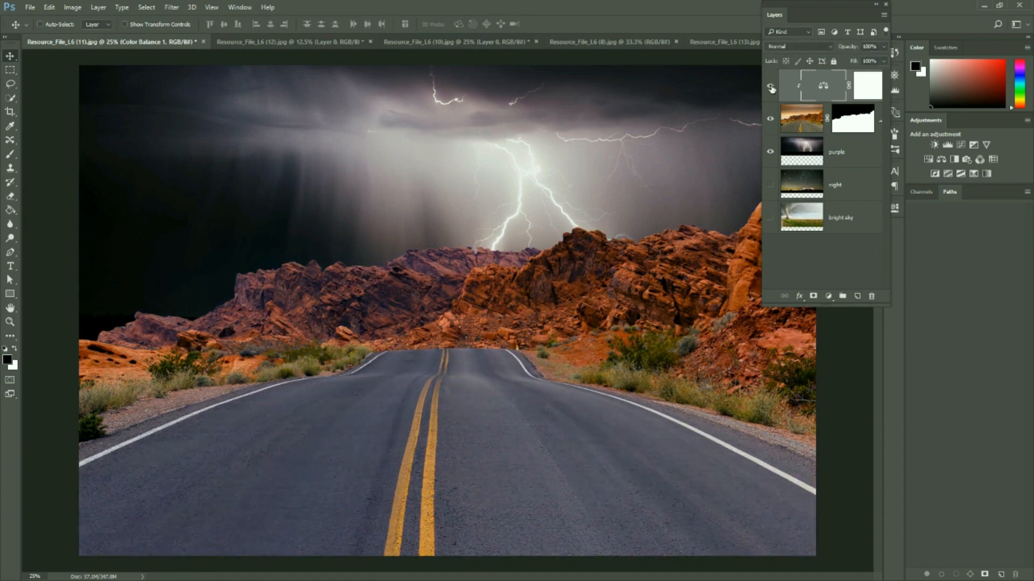
pyautogui.click(771, 88)
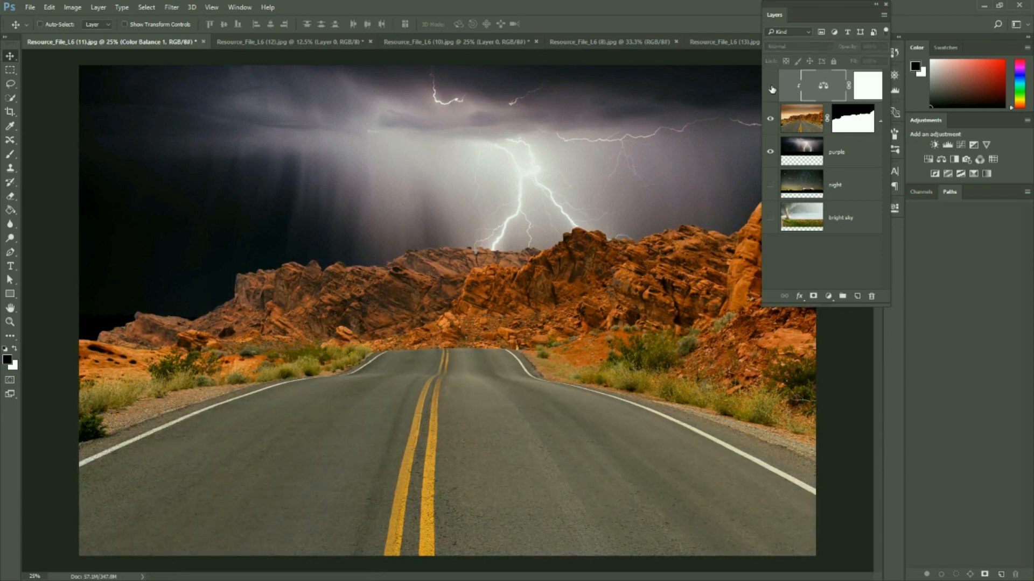
pyautogui.click(771, 88)
pyautogui.click(771, 87)
pyautogui.click(771, 88)
pyautogui.click(770, 88)
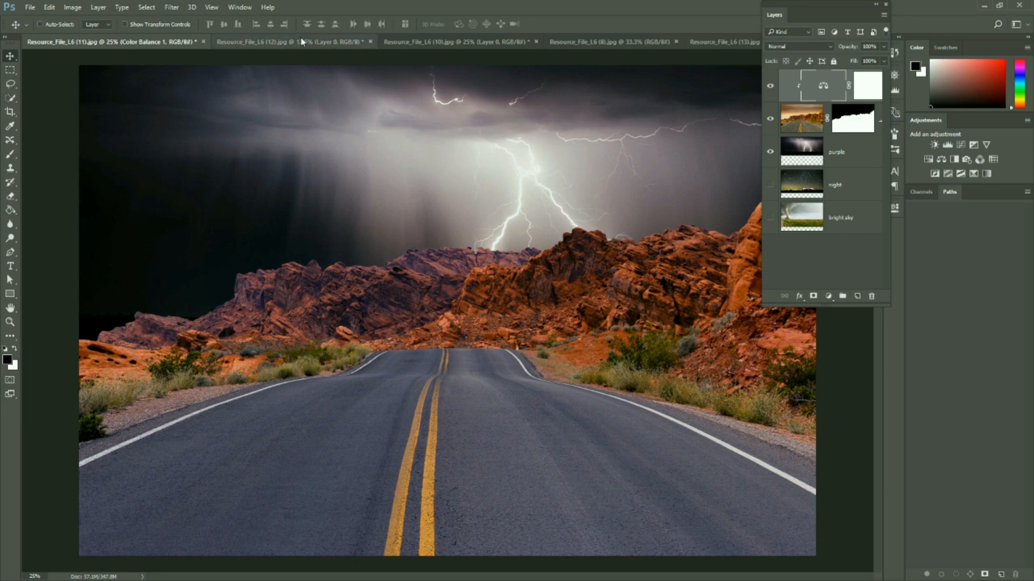
# Close the tornado, night, purple lightning and orange lightning source images without saving, keeping only the road composite open
pyautogui.click(323, 42)
pyautogui.click(370, 42)
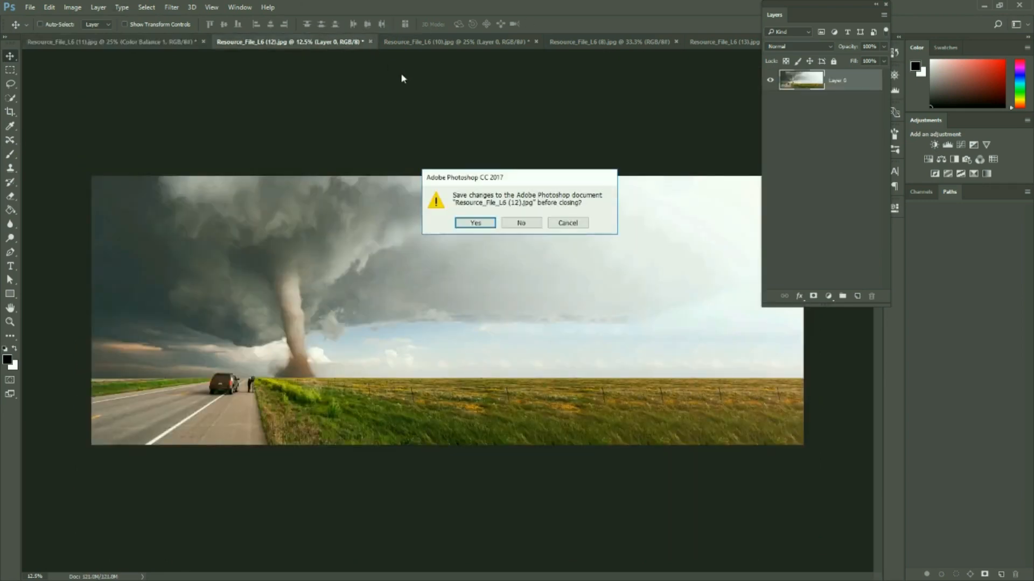
pyautogui.click(517, 223)
pyautogui.click(346, 41)
pyautogui.click(369, 42)
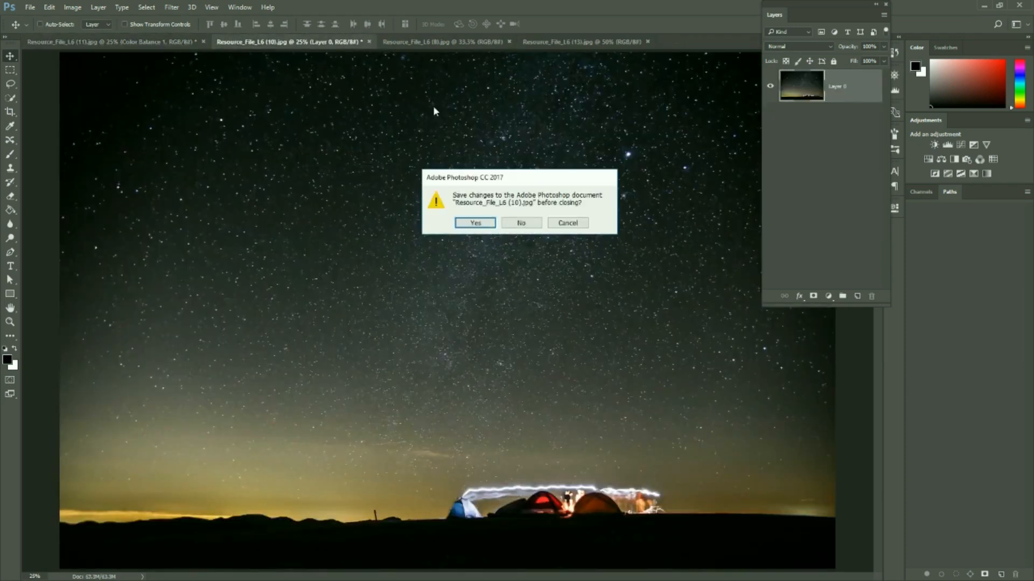
pyautogui.click(521, 223)
pyautogui.click(276, 41)
pyautogui.click(343, 41)
pyautogui.click(339, 39)
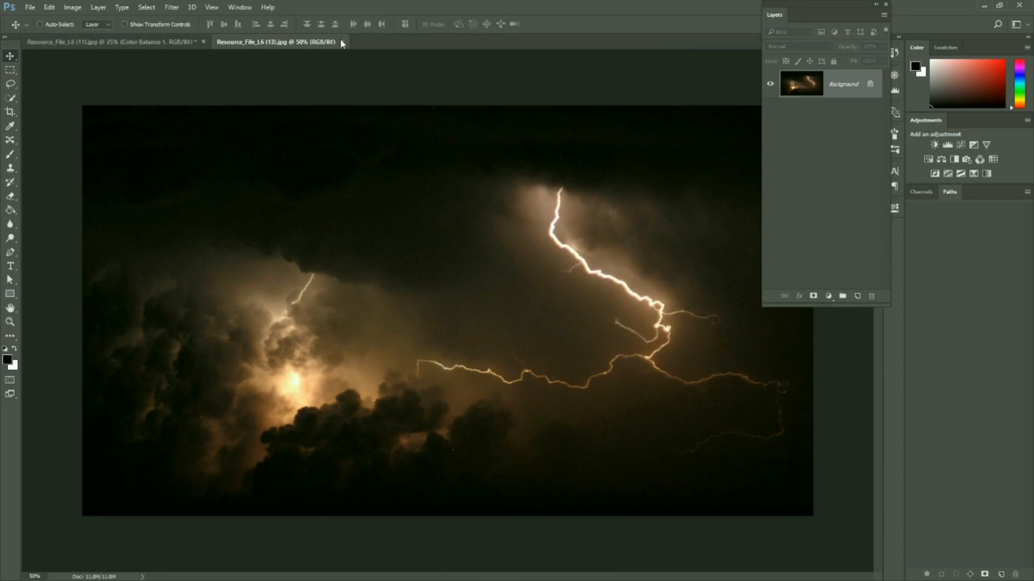
pyautogui.click(340, 41)
# Open the sea image Resource_File_L6 (14) and the coffee cup image Resource_File_L6 (15) together
pyautogui.click(30, 7)
pyautogui.click(38, 28)
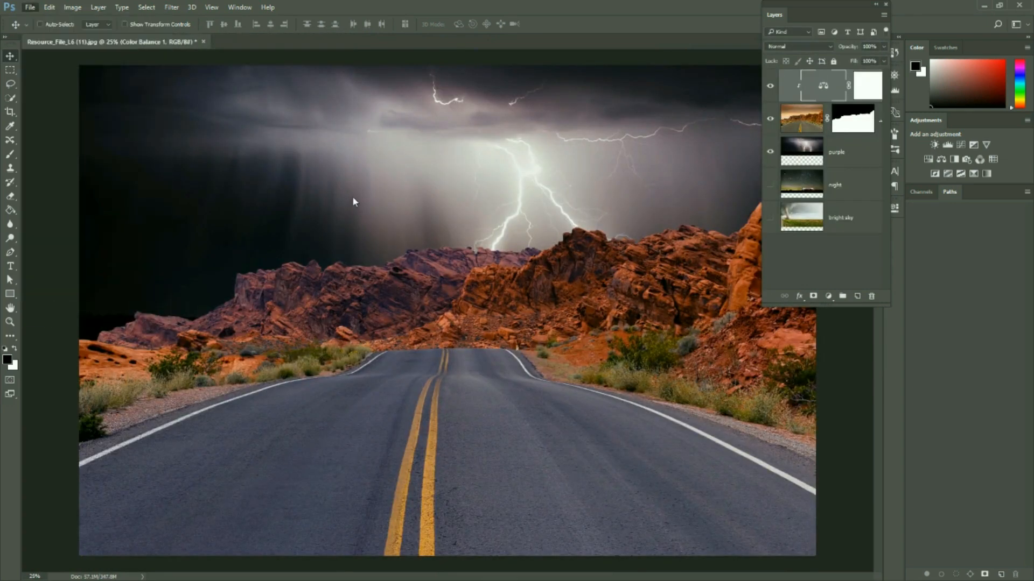
pyautogui.scroll(-3, 326, 187)
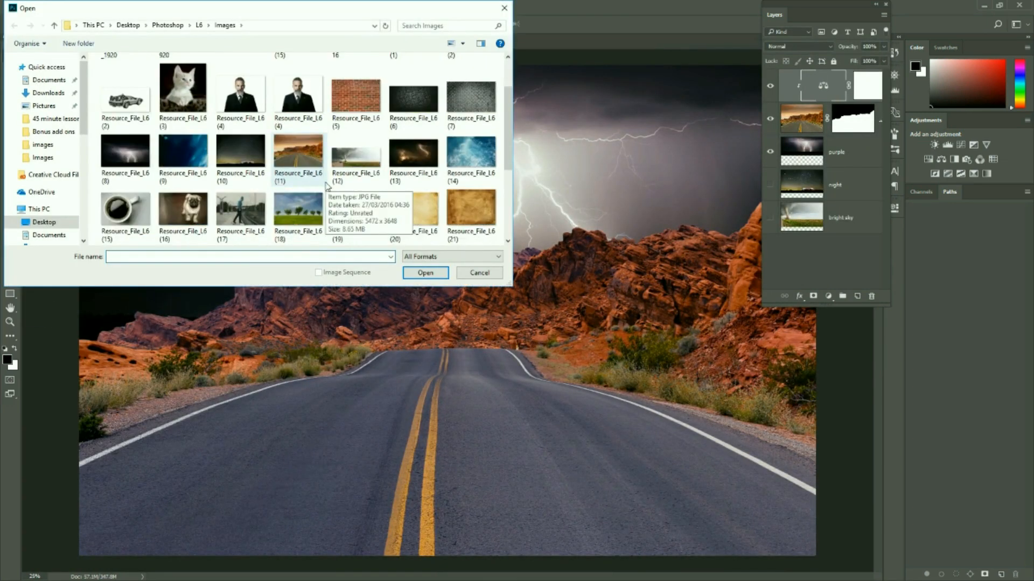
pyautogui.click(122, 135)
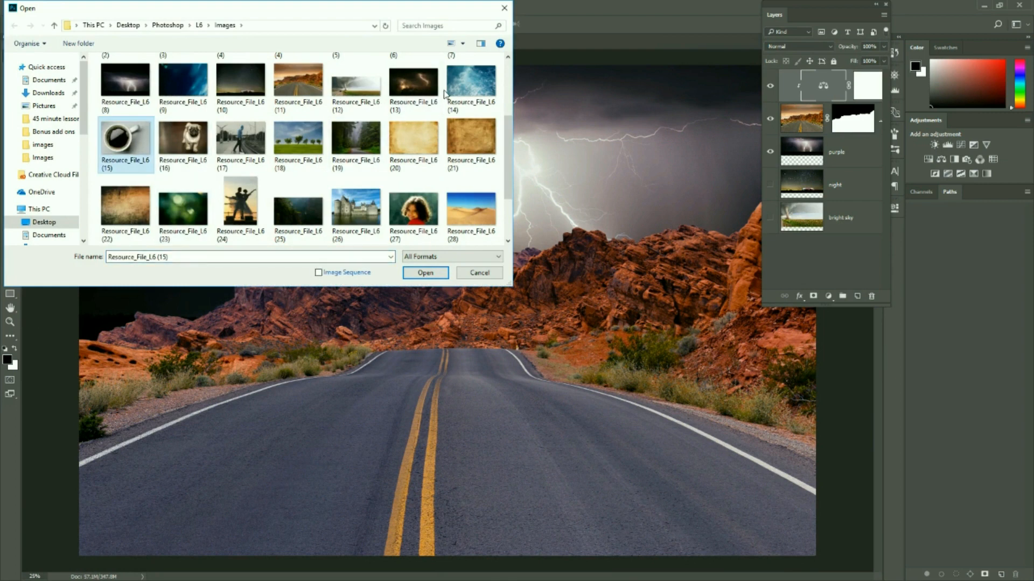
pyautogui.keyDown('ctrl'); pyautogui.click(470, 83); pyautogui.keyUp('ctrl')
pyautogui.click(431, 273)
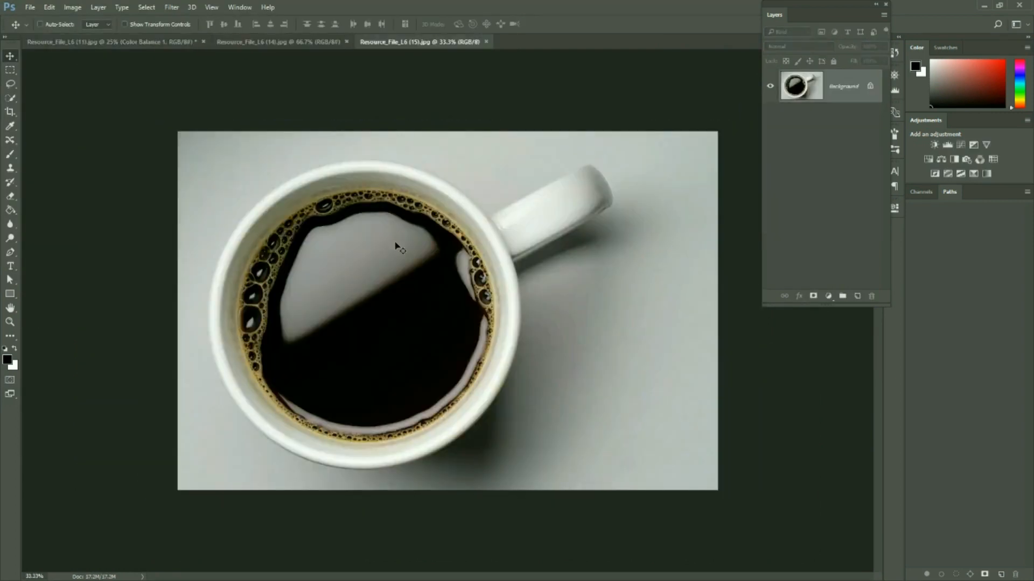
# Unlock the sea image's Background layer and move it onto the coffee cup document as a new layer
pyautogui.click(264, 41)
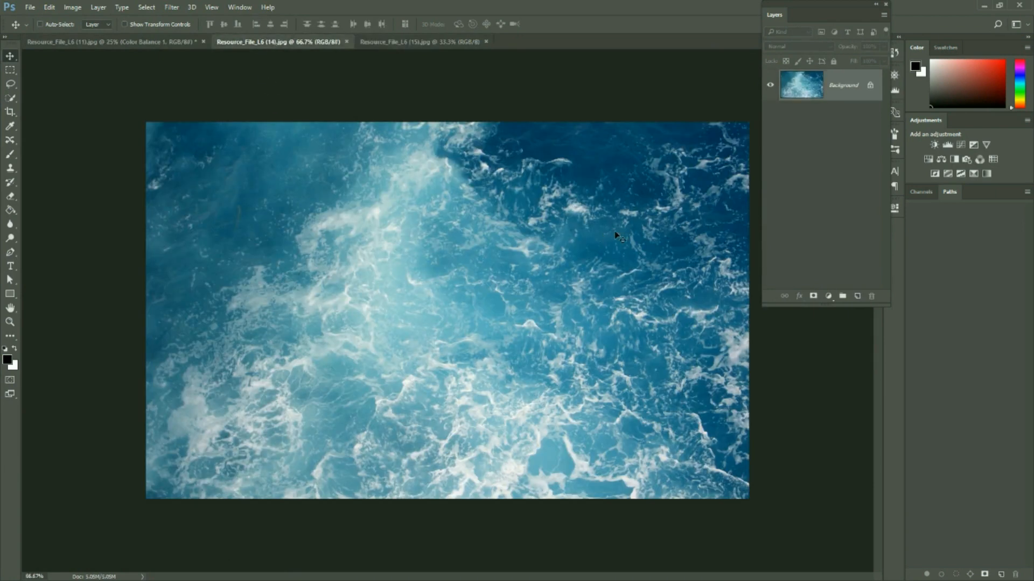
pyautogui.click(870, 85)
pyautogui.moveTo(376, 270); pyautogui.dragTo(385, 305)
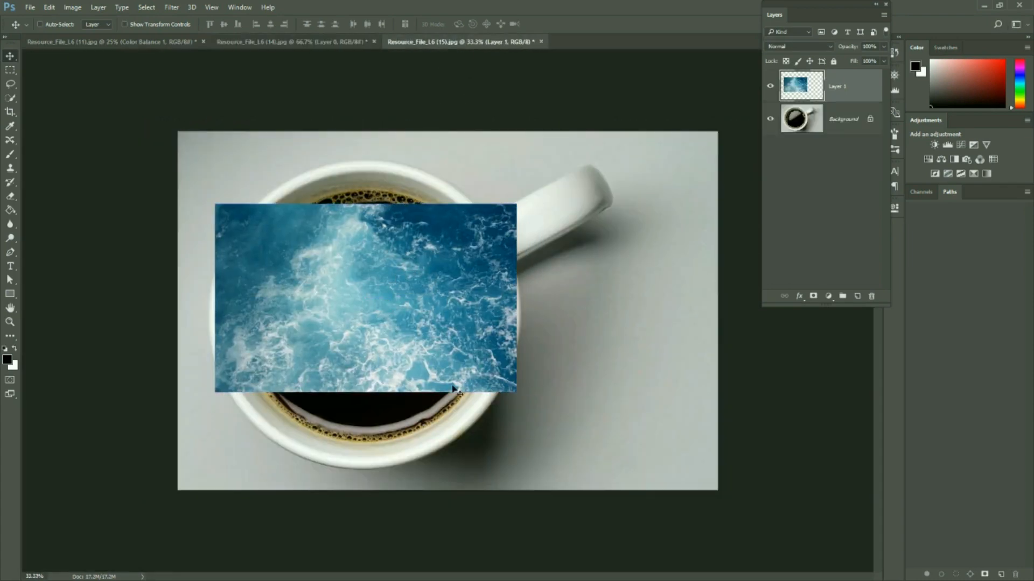
# Enlarge and reposition the sea layer with the transform controls so it spans the coffee surface inside the cup
pyautogui.click(125, 24)
pyautogui.moveTo(215, 205); pyautogui.dragTo(183, 169)
pyautogui.moveTo(518, 393); pyautogui.dragTo(617, 455)
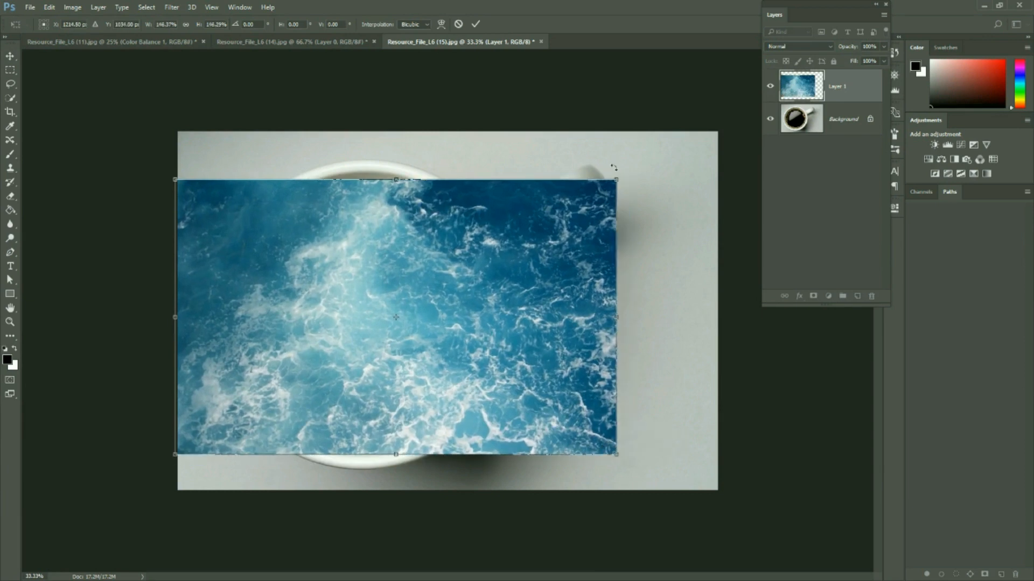
pyautogui.moveTo(617, 179); pyautogui.dragTo(624, 173)
pyautogui.moveTo(477, 276); pyautogui.dragTo(469, 275)
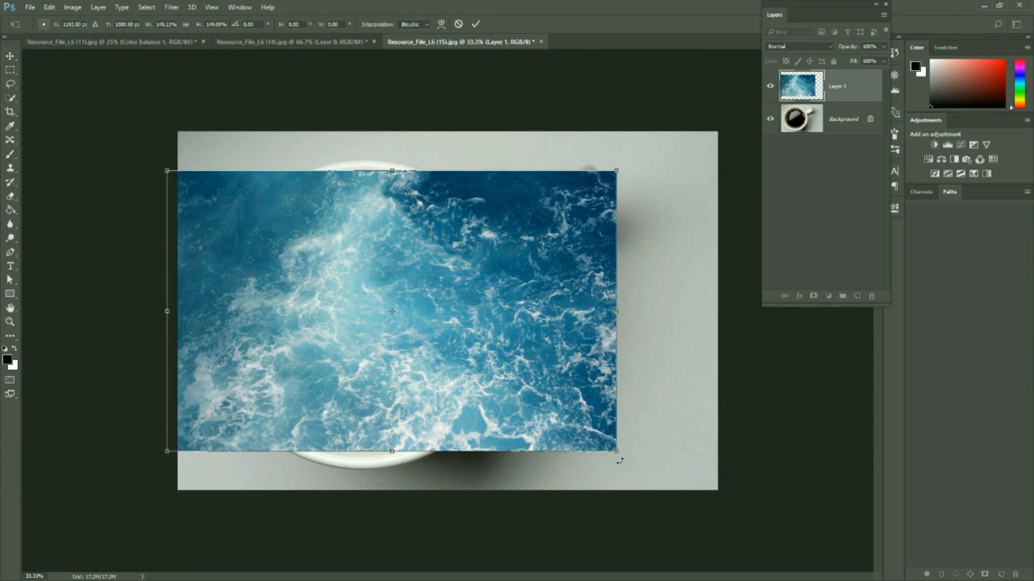
pyautogui.moveTo(617, 452); pyautogui.dragTo(637, 464)
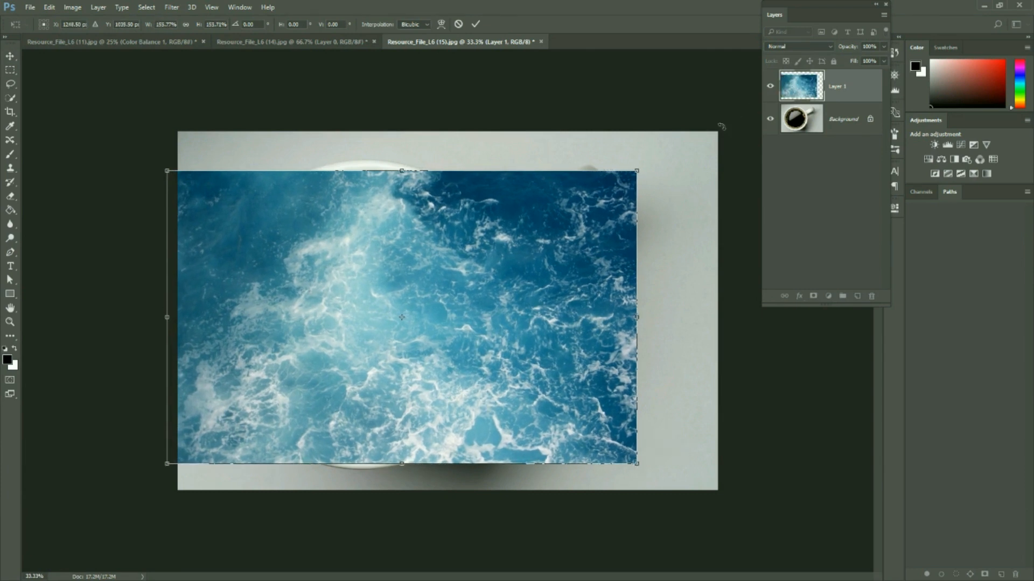
pyautogui.moveTo(639, 170); pyautogui.dragTo(646, 165)
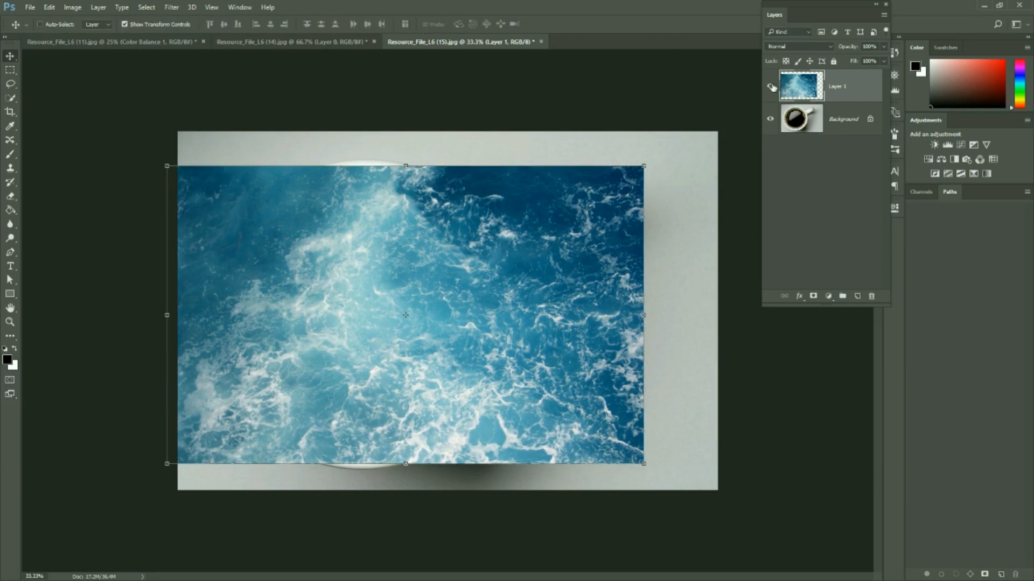
# Hide the sea layer and try to select the coffee on the Background layer with the Quick Selection tool
pyautogui.click(770, 87)
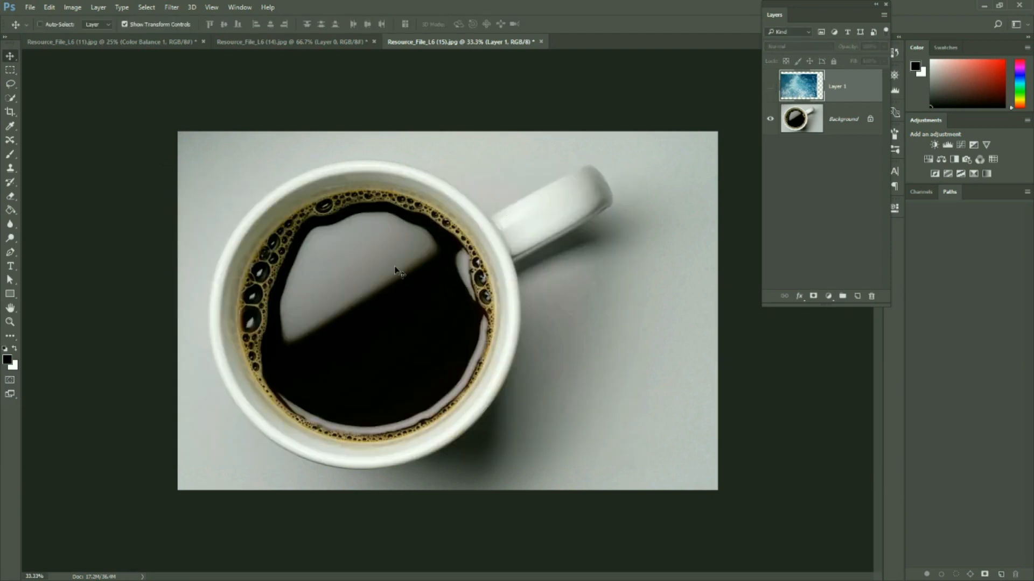
pyautogui.click(10, 97)
pyautogui.moveTo(294, 311)
pyautogui.mouseDown()
pyautogui.moveTo(295, 260)
pyautogui.moveTo(403, 214)
pyautogui.mouseUp()
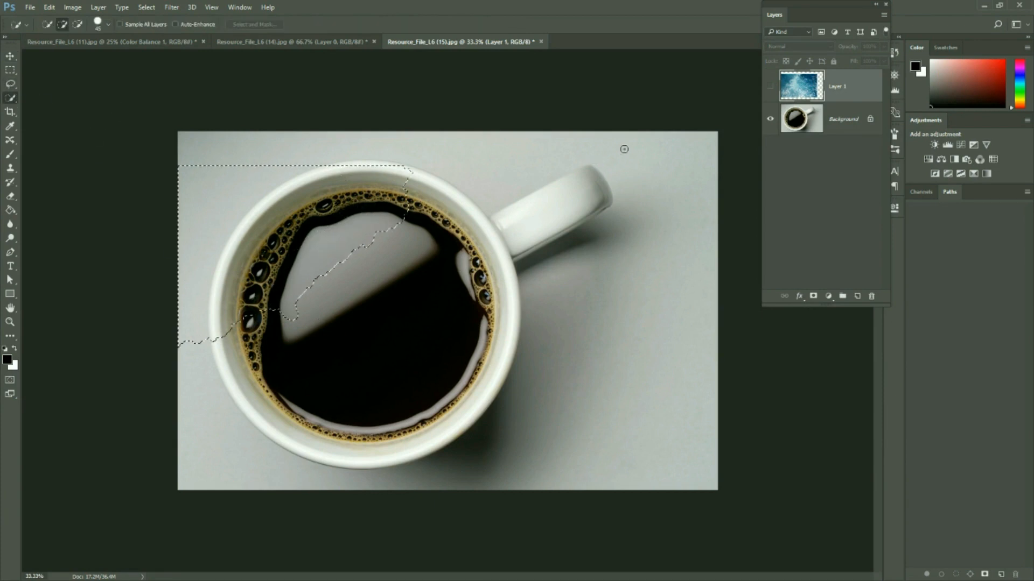
pyautogui.click(843, 117)
pyautogui.hotkey('ctrl', 'z')
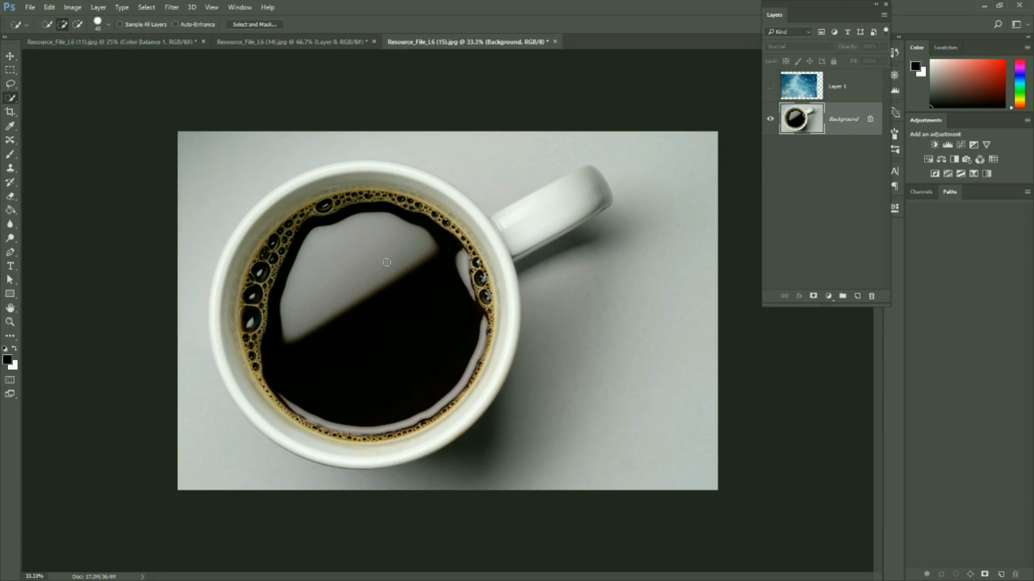
pyautogui.moveTo(275, 264)
pyautogui.mouseDown()
pyautogui.moveTo(286, 237)
pyautogui.moveTo(323, 214)
pyautogui.moveTo(409, 202)
pyautogui.moveTo(436, 214)
pyautogui.moveTo(436, 202)
pyautogui.moveTo(498, 294)
pyautogui.moveTo(488, 324)
pyautogui.mouseUp()
pyautogui.hotkey('ctrl', 'd')
# Draw a circular selection around the coffee surface with the Elliptical Marquee tool and align it within the cup's inner rim
pyautogui.click(15, 69)
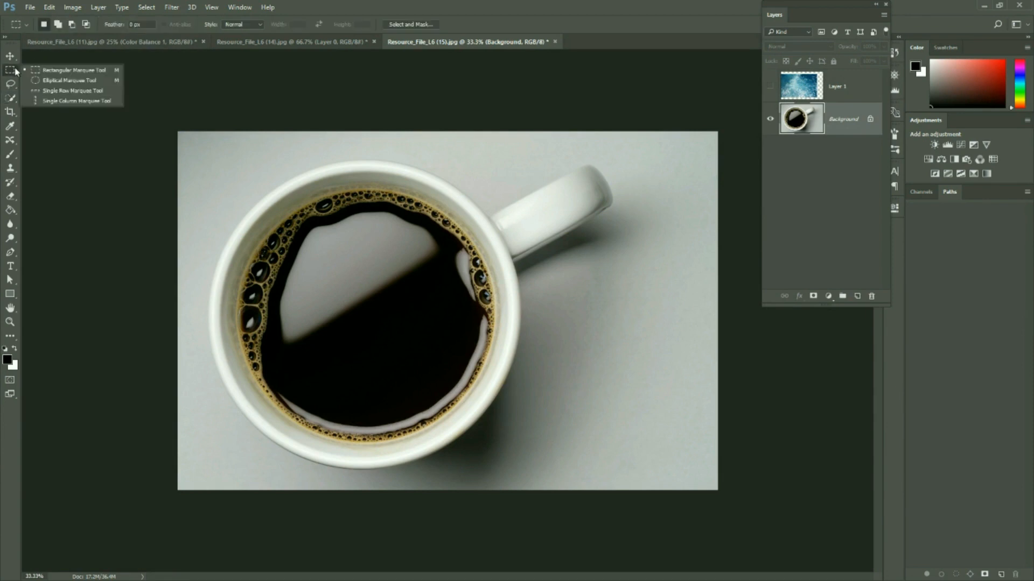
pyautogui.click(51, 81)
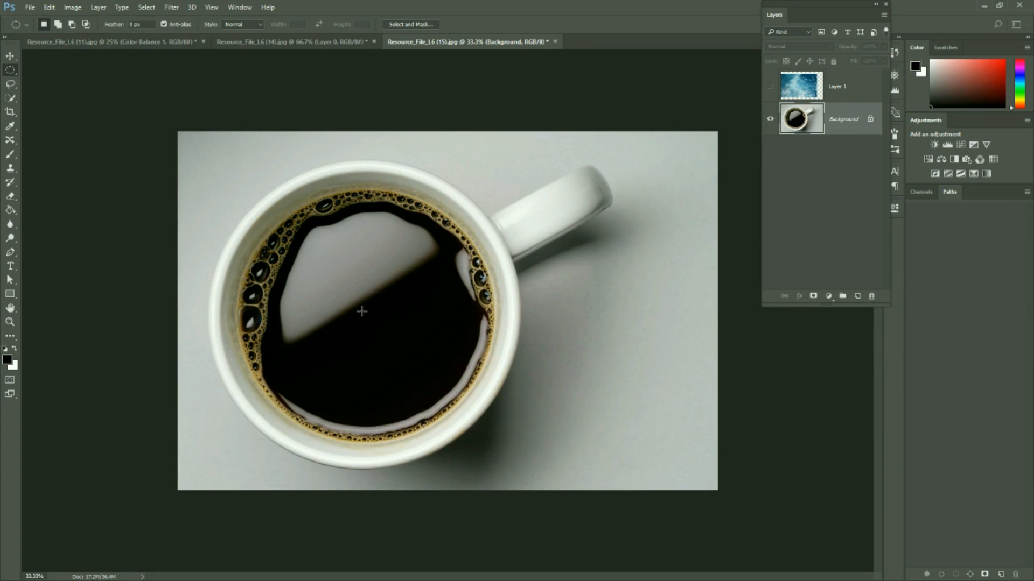
pyautogui.moveTo(362, 311); pyautogui.dragTo(493, 192)
pyautogui.moveTo(401, 202); pyautogui.dragTo(400, 206)
# Show the hidden sea layer under the name "sea" and add a layer mask from the circular selection
pyautogui.click(770, 86)
pyautogui.doubleClick(846, 86)
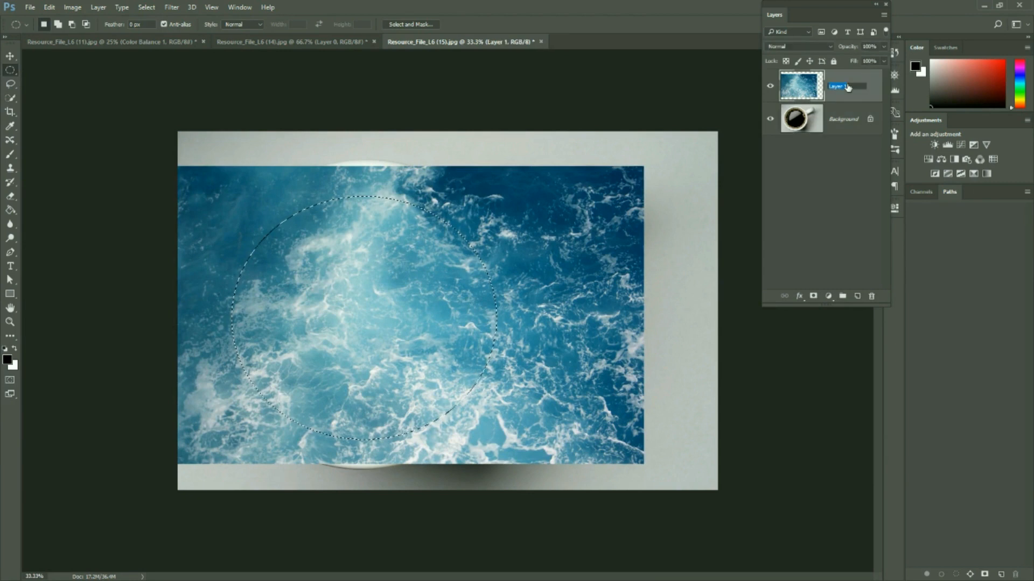
pyautogui.write('sea')
pyautogui.press('Return')
pyautogui.click(813, 297)
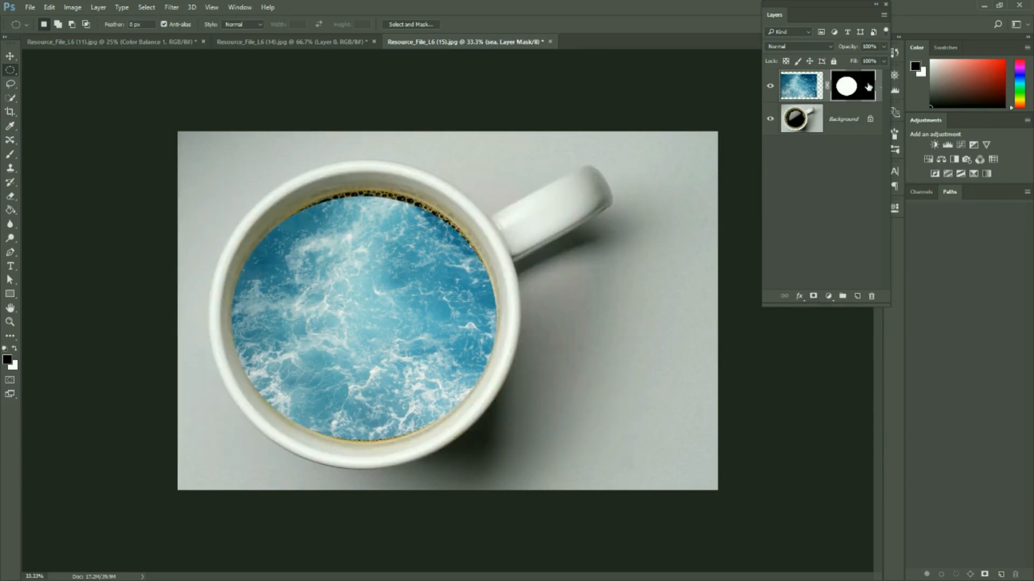
# Paint white on the sea layer's mask with a smaller, softer brush to cover the coffee froth left around the inner rim
pyautogui.click(10, 154)
pyautogui.click(56, 24)
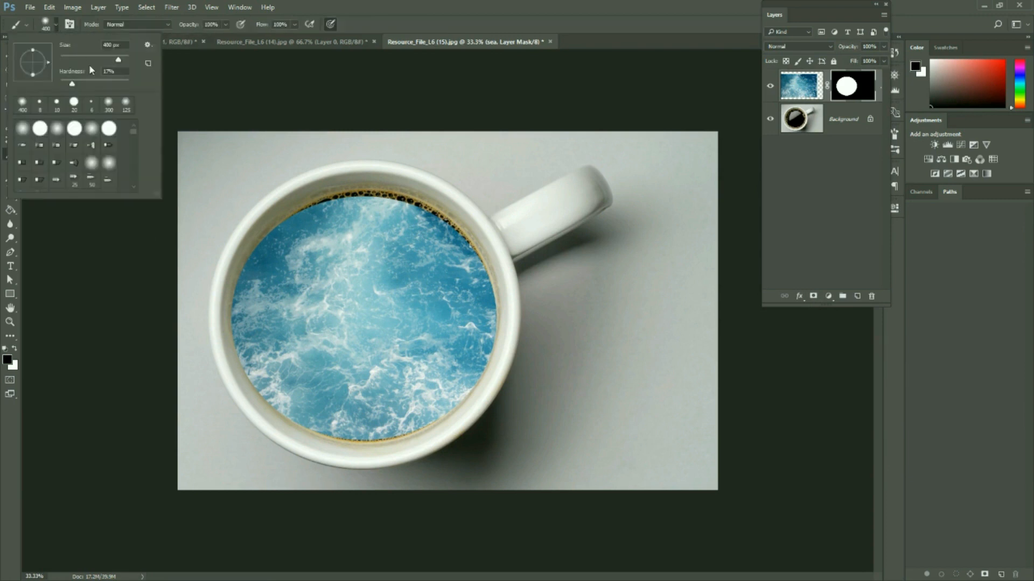
pyautogui.moveTo(71, 86); pyautogui.dragTo(51, 82)
pyautogui.moveTo(121, 59); pyautogui.dragTo(108, 59)
pyautogui.click(353, 24)
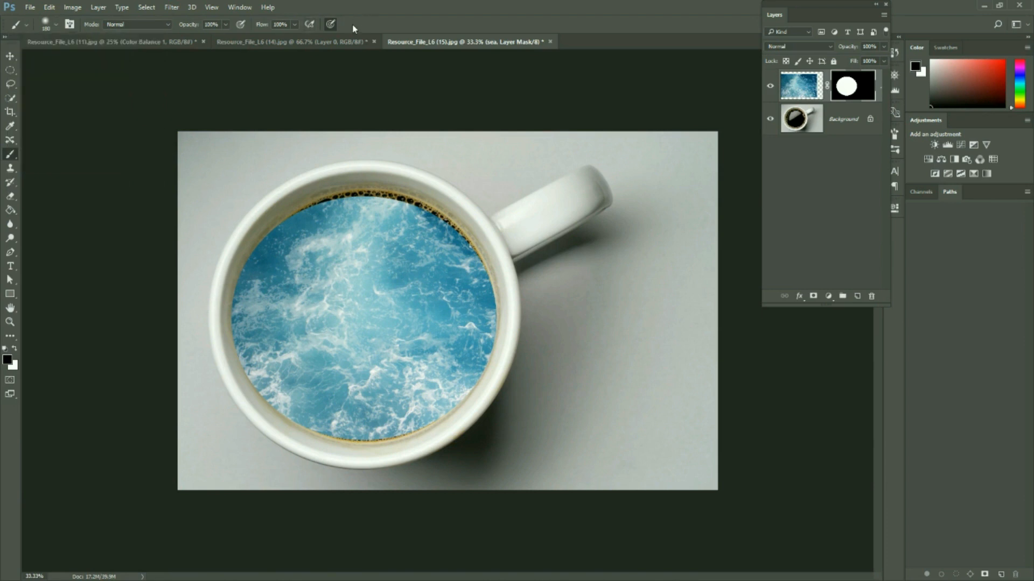
pyautogui.click(16, 349)
pyautogui.moveTo(324, 208); pyautogui.dragTo(310, 215)
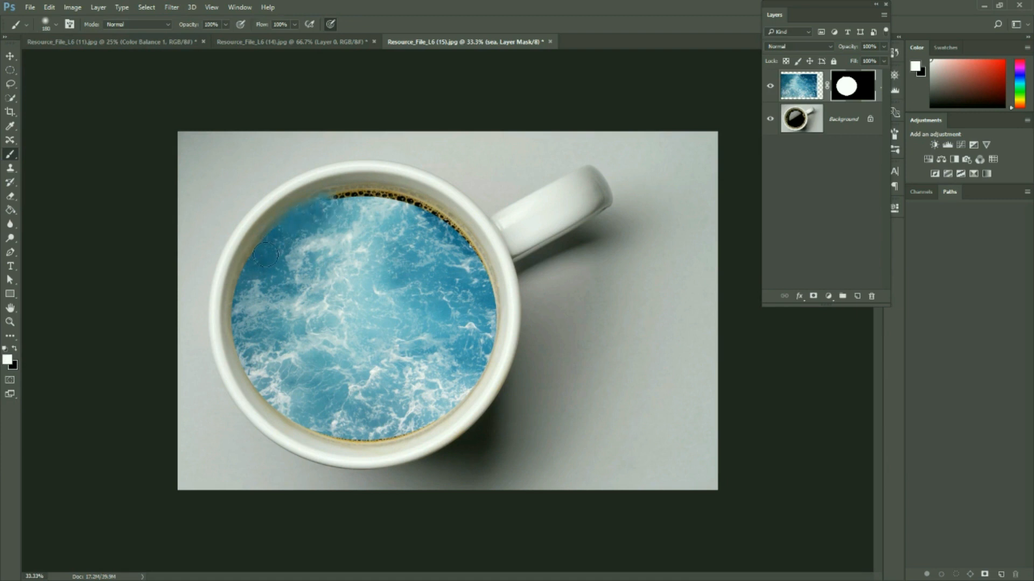
pyautogui.moveTo(332, 207)
pyautogui.mouseDown()
pyautogui.moveTo(365, 201)
pyautogui.moveTo(415, 213)
pyautogui.moveTo(390, 204)
pyautogui.moveTo(408, 208)
pyautogui.moveTo(453, 241)
pyautogui.moveTo(428, 222)
pyautogui.moveTo(471, 274)
pyautogui.moveTo(462, 252)
pyautogui.moveTo(484, 329)
pyautogui.moveTo(477, 362)
pyautogui.moveTo(447, 399)
pyautogui.moveTo(404, 425)
pyautogui.moveTo(358, 433)
pyautogui.moveTo(282, 404)
pyautogui.moveTo(239, 329)
pyautogui.moveTo(258, 270)
pyautogui.mouseUp()
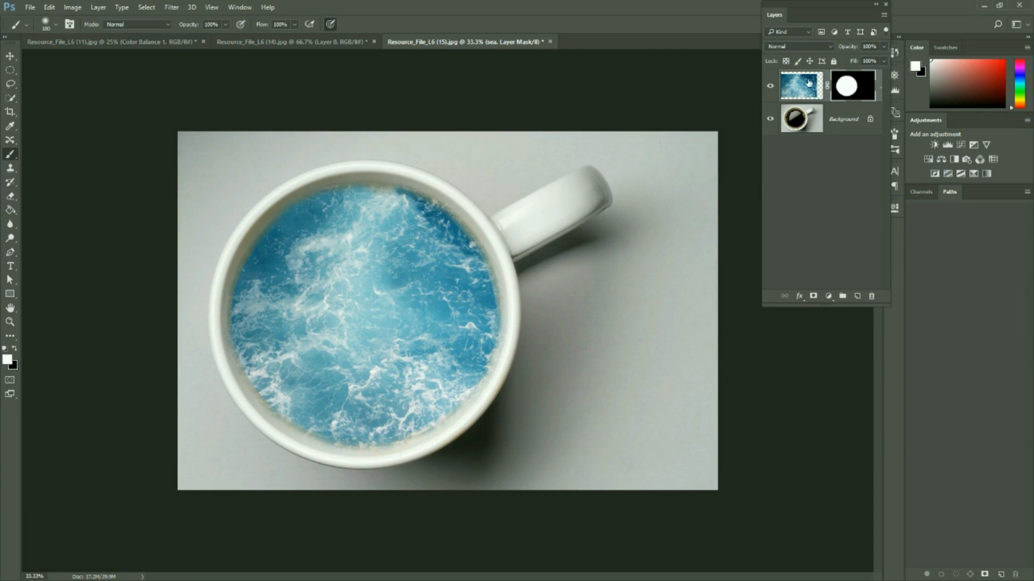
# Lower the sea layer's opacity to 63% so the coffee's bubbles and reflections blend with the water
pyautogui.click(884, 46)
pyautogui.moveTo(884, 61)
pyautogui.mouseDown()
pyautogui.moveTo(863, 63)
pyautogui.moveTo(873, 64)
pyautogui.mouseUp()
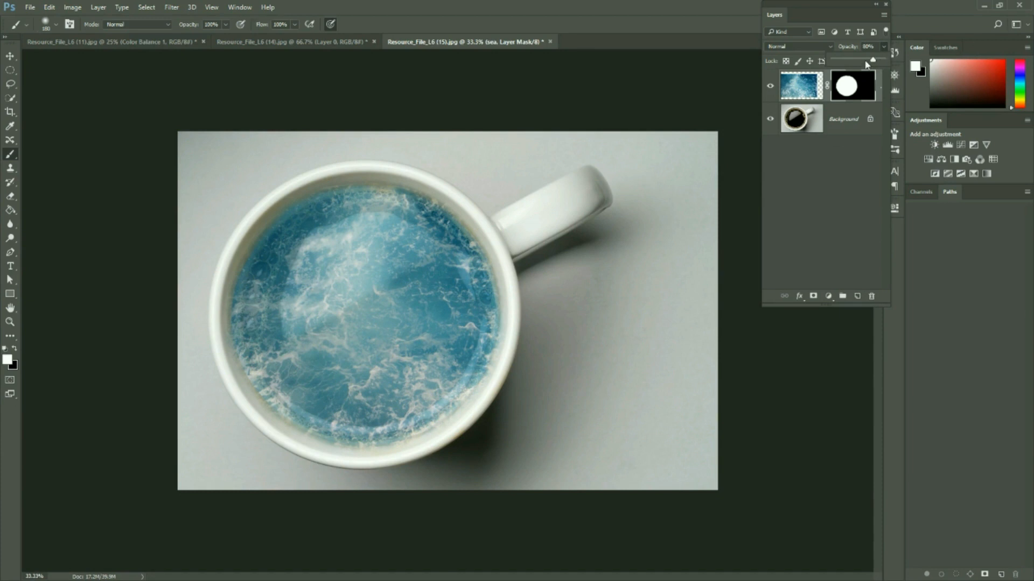
pyautogui.moveTo(872, 60); pyautogui.dragTo(865, 60)
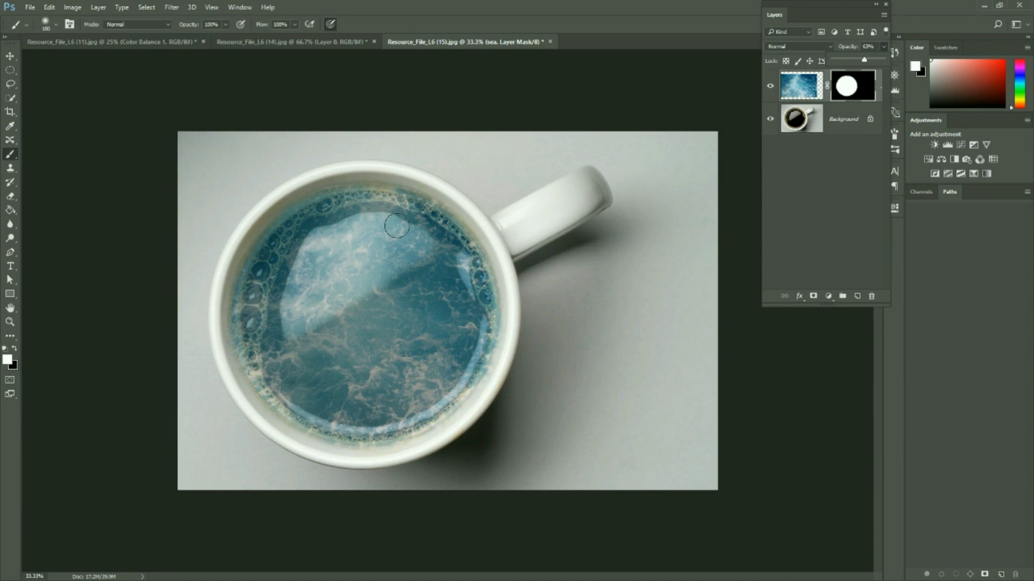
pyautogui.click(155, 41)
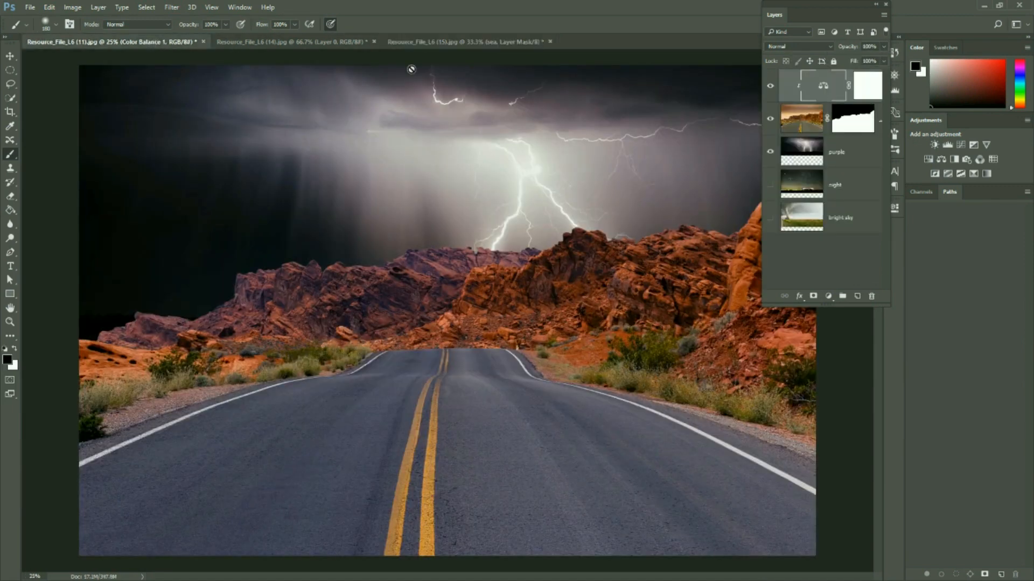
pyautogui.click(426, 42)
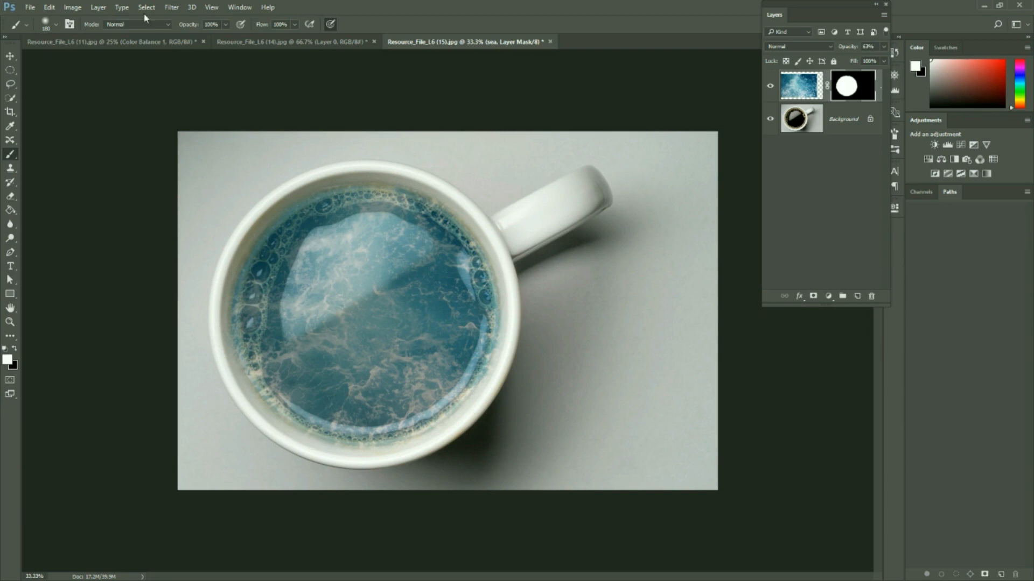
# Close the sea source image Resource_File_L6 (14).jpg without saving its changes
pyautogui.click(267, 42)
pyautogui.click(374, 42)
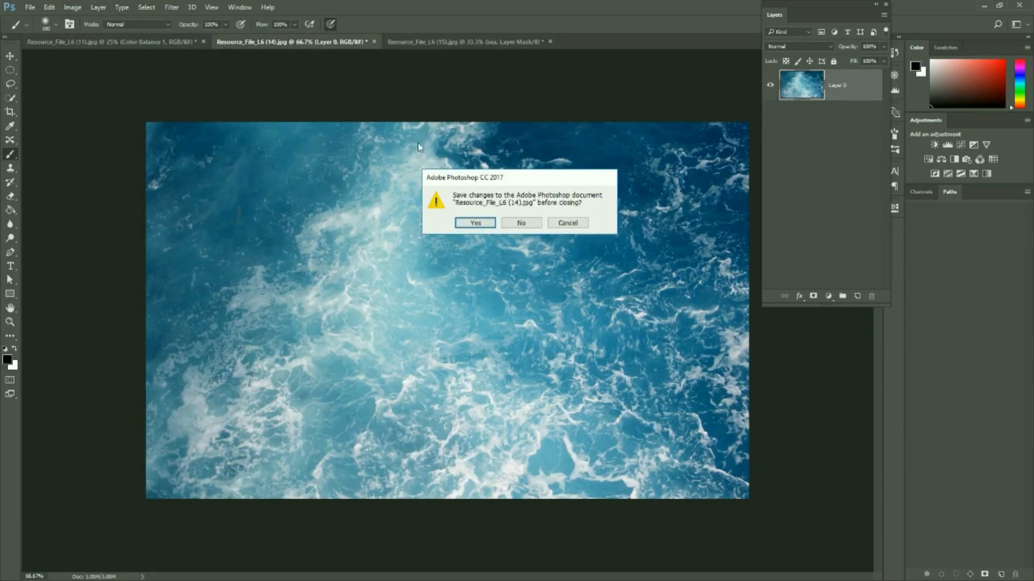
pyautogui.click(521, 223)
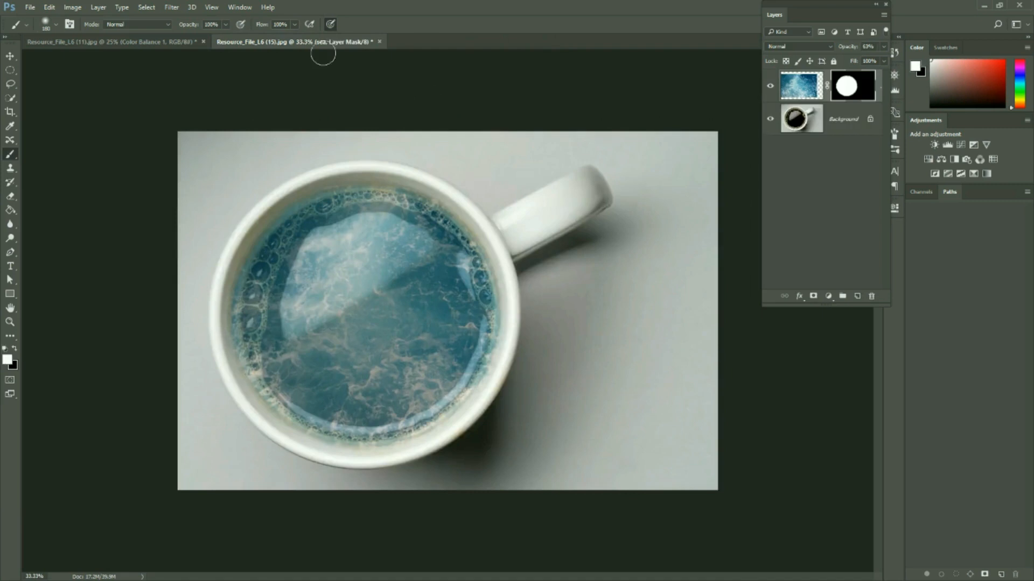
# Open the statue image ambiorix-2255585_1920 together with the canyon image Resource_File_L6 (25) and bring the statue image to the front
pyautogui.click(32, 7)
pyautogui.click(42, 29)
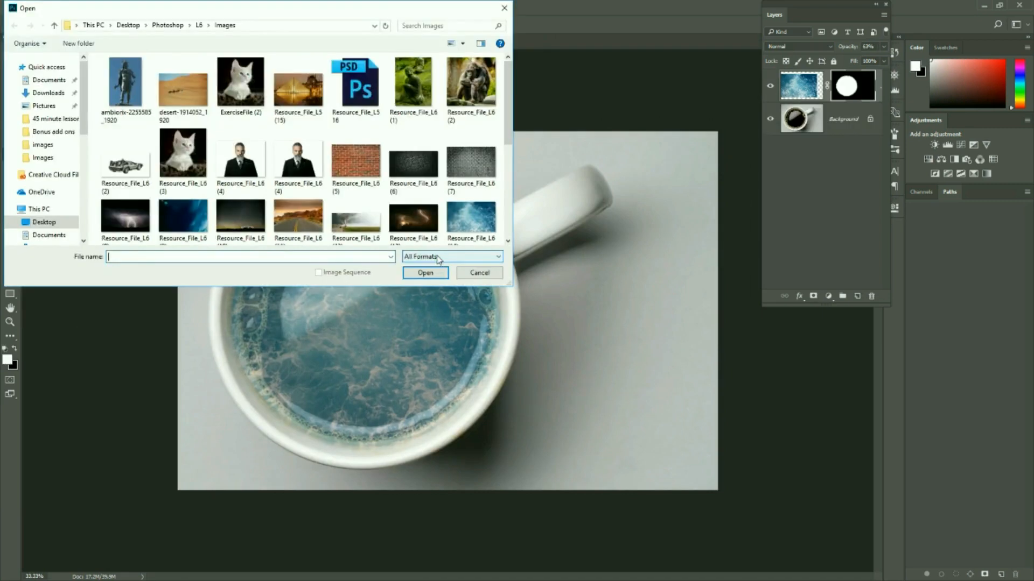
pyautogui.click(132, 94)
pyautogui.scroll(-3, 342, 135)
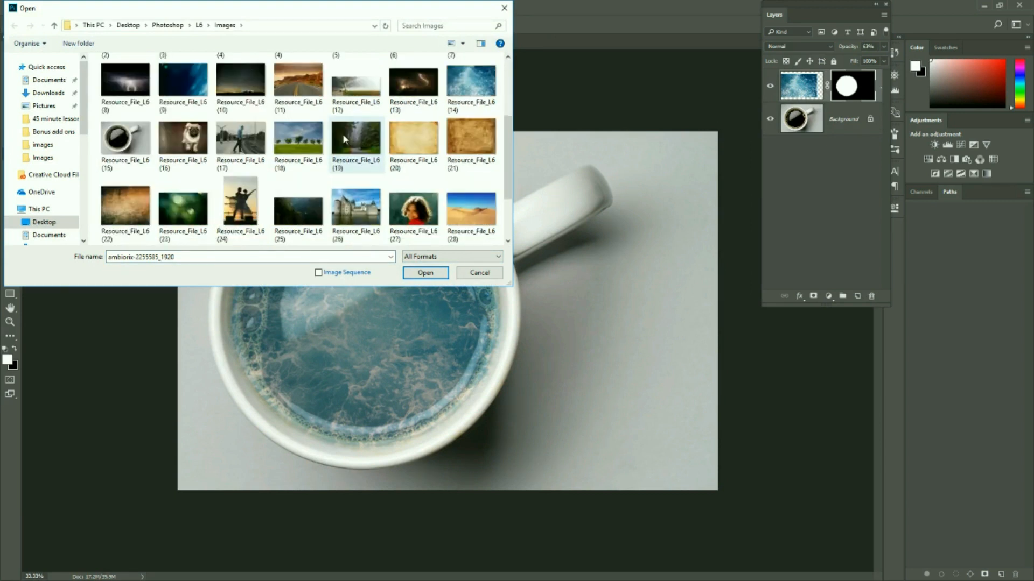
pyautogui.scroll(-2, 379, 183)
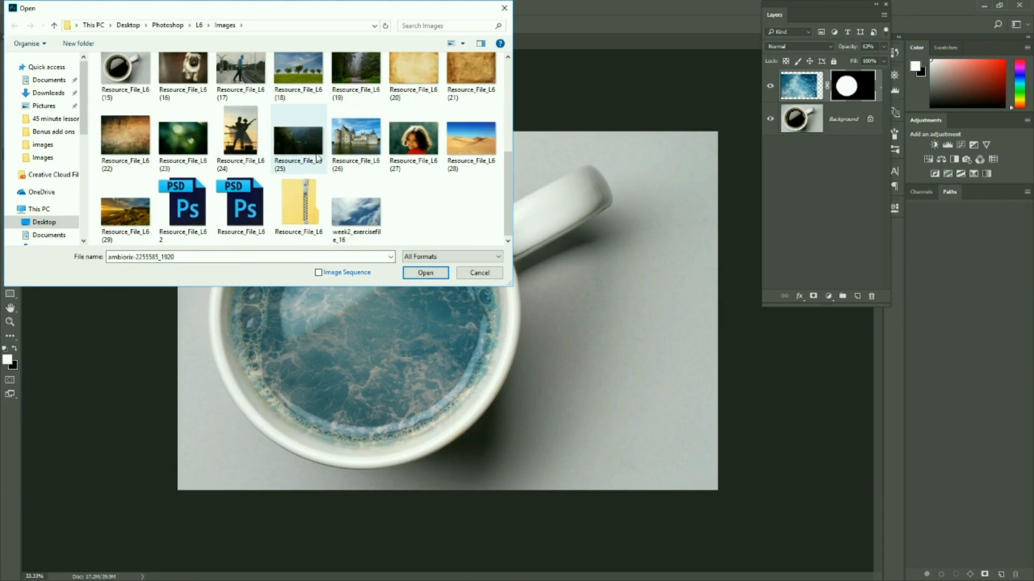
pyautogui.keyDown('ctrl'); pyautogui.click(301, 144); pyautogui.keyUp('ctrl')
pyautogui.click(427, 272)
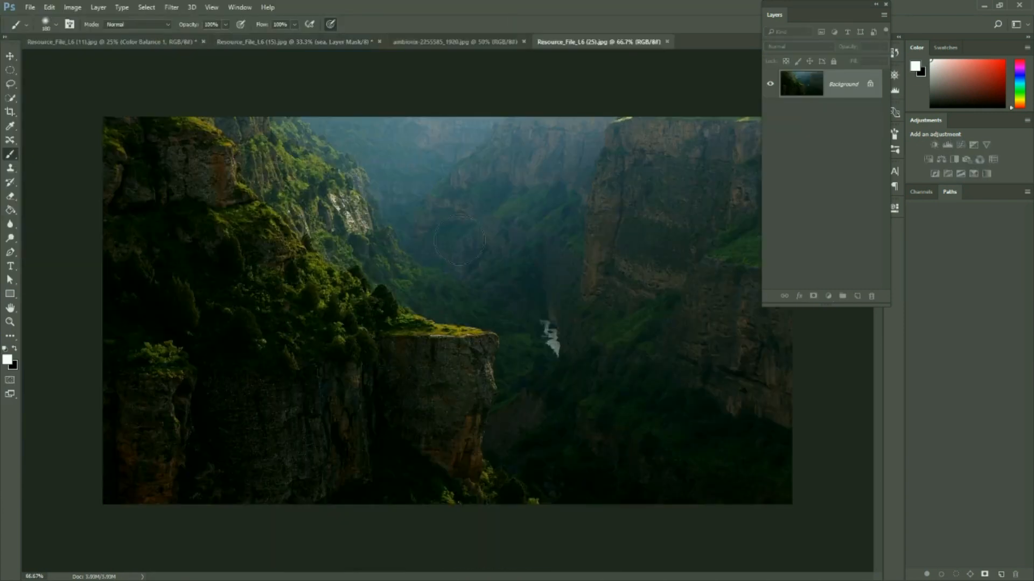
pyautogui.press('d')
pyautogui.click(454, 42)
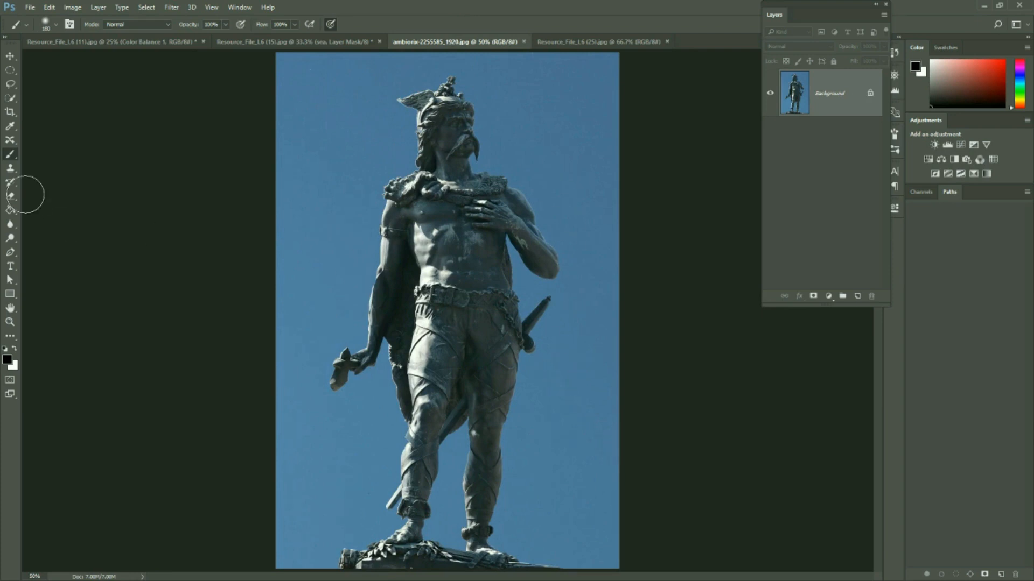
# Select the blue sky around the statue with the Magic Wand at tolerance 25 and invert the selection to the statue
pyautogui.click(9, 100)
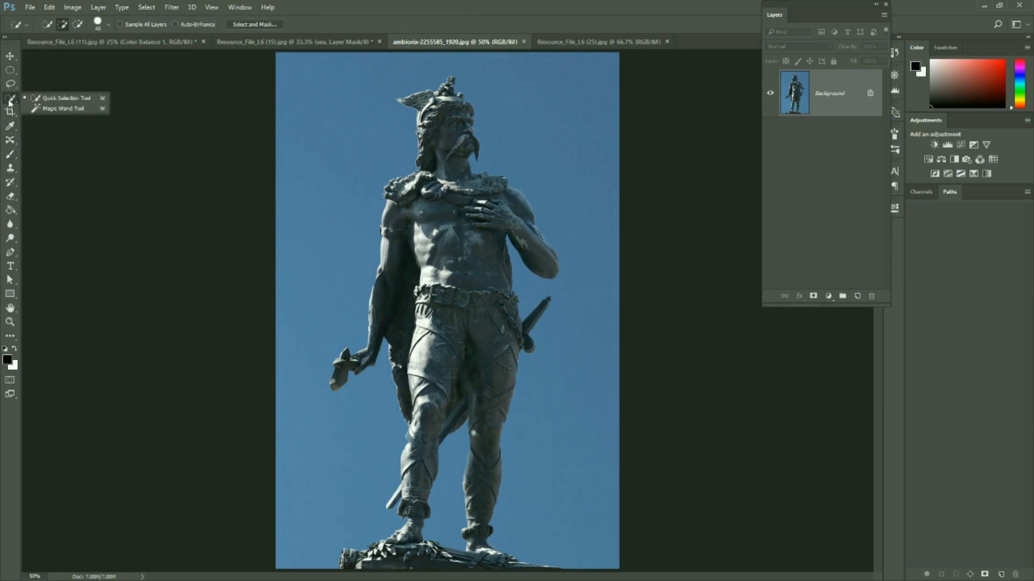
pyautogui.click(58, 109)
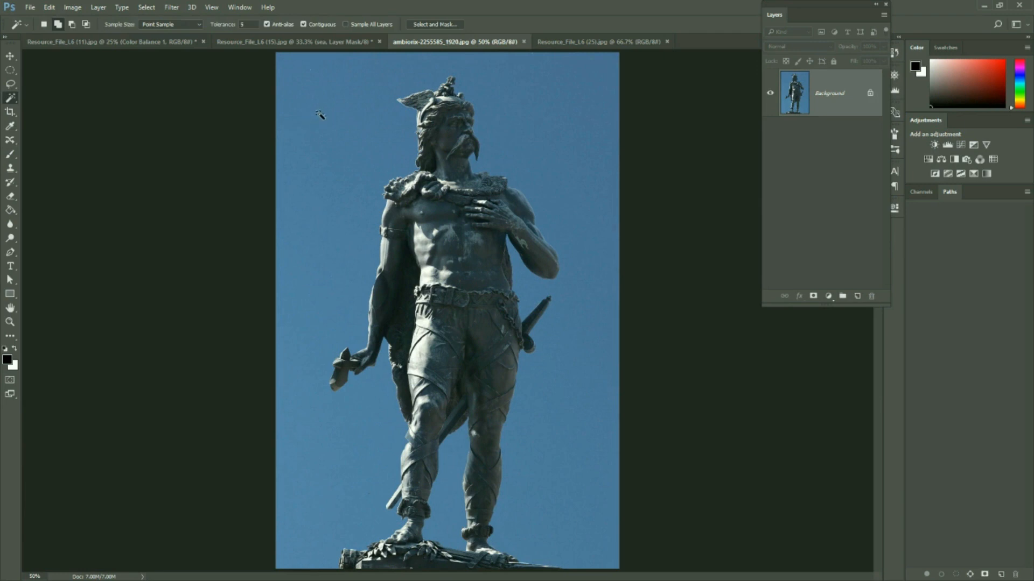
pyautogui.click(321, 116)
pyautogui.write('25')
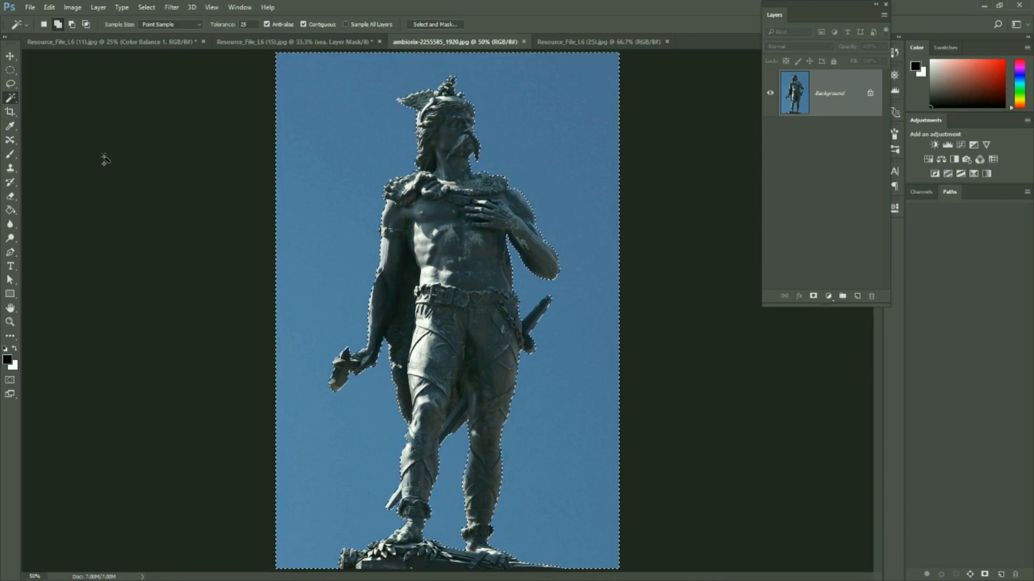
pyautogui.click(147, 7)
pyautogui.click(176, 50)
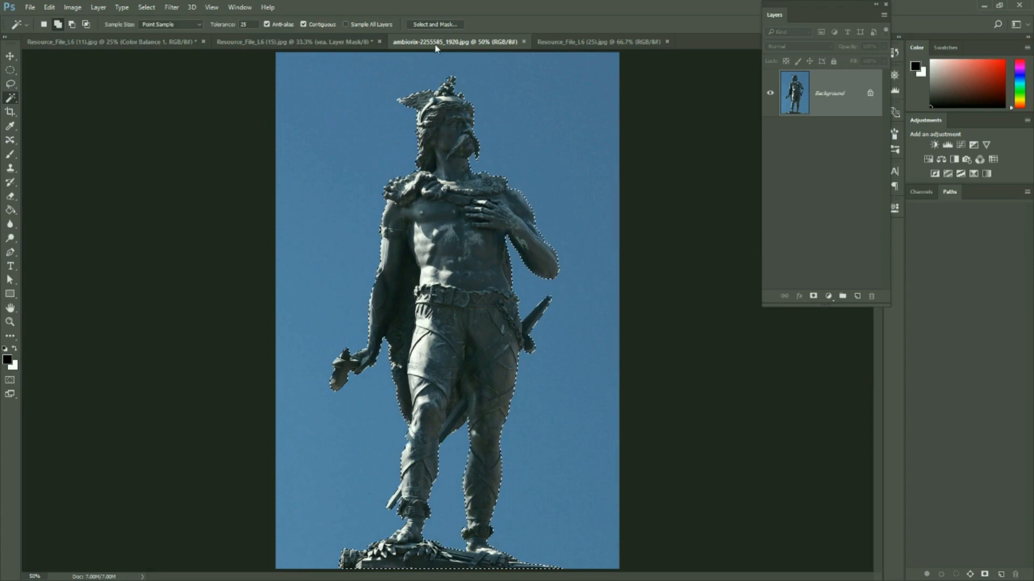
# Refine the statue selection in Select and Mask with Smart Radius on, Radius 2 px, Smooth 16 and Shift Edge -22%
pyautogui.click(435, 24)
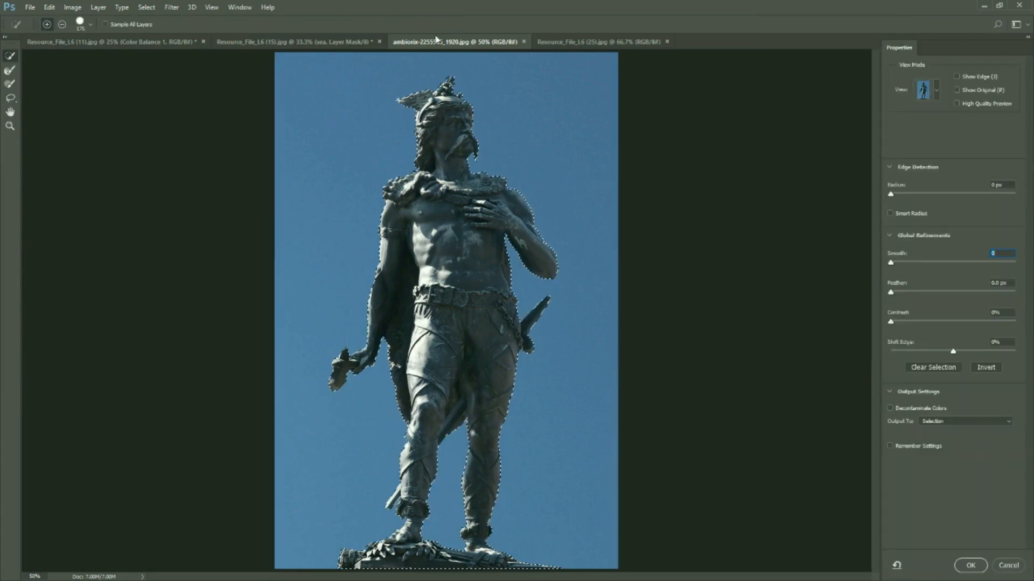
pyautogui.click(889, 214)
pyautogui.moveTo(891, 195); pyautogui.dragTo(900, 195)
pyautogui.moveTo(891, 262); pyautogui.dragTo(911, 264)
pyautogui.moveTo(955, 356); pyautogui.dragTo(941, 356)
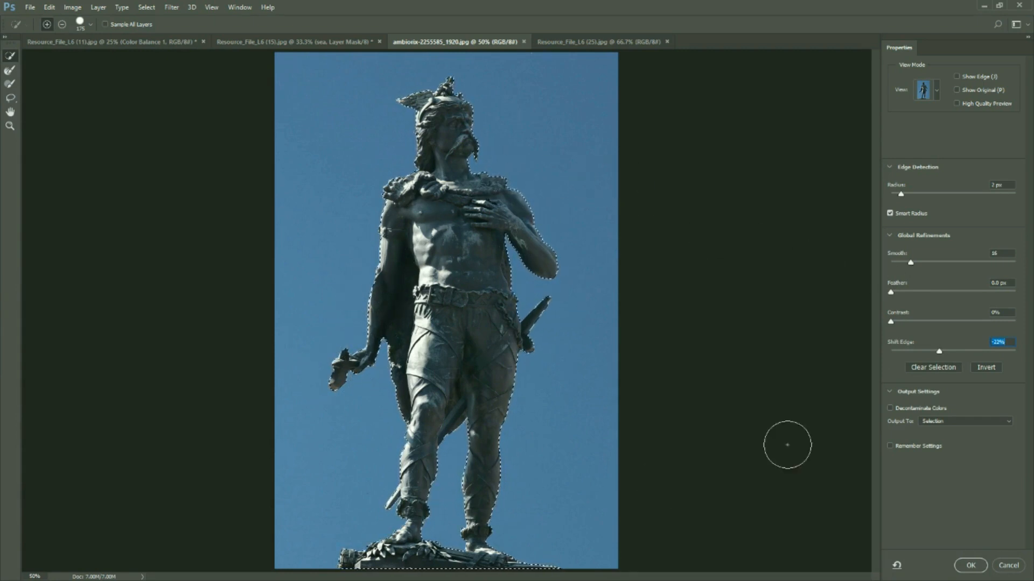
# Output the refined statue selection as a new layer with a layer mask
pyautogui.click(963, 422)
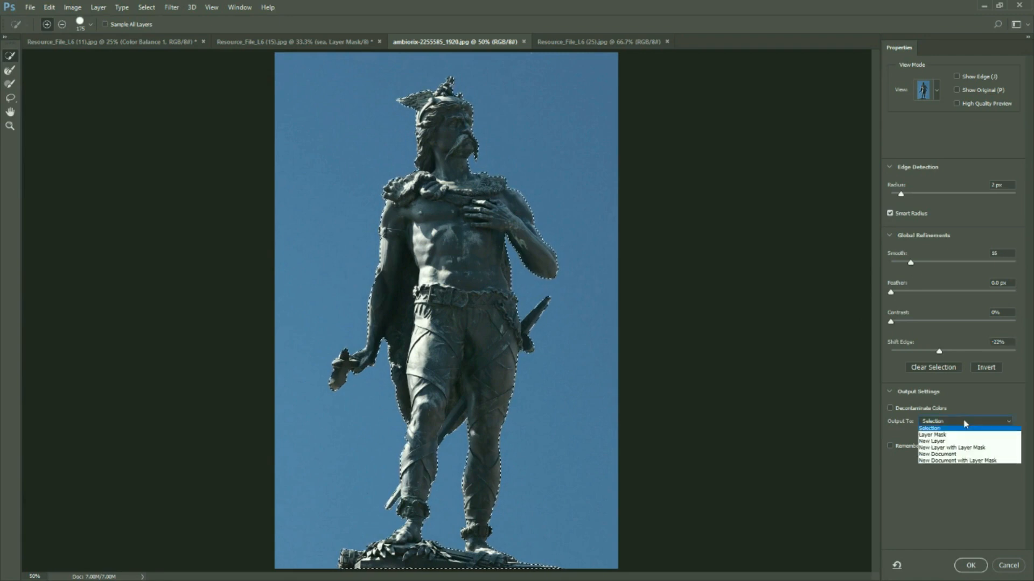
pyautogui.click(961, 450)
pyautogui.click(976, 566)
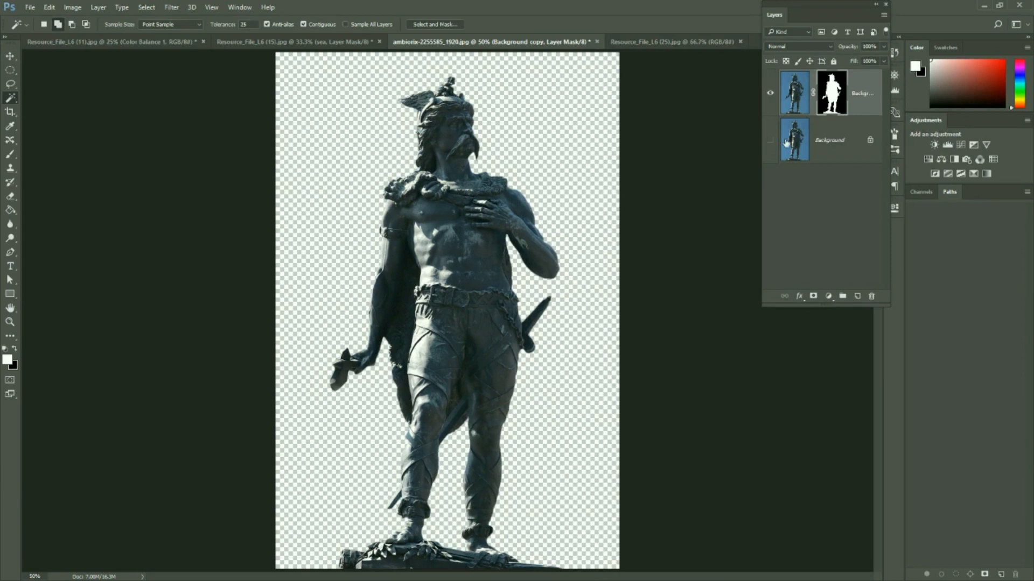
# Copy the masked statue layer into the canyon image with the Move tool
pyautogui.click(9, 55)
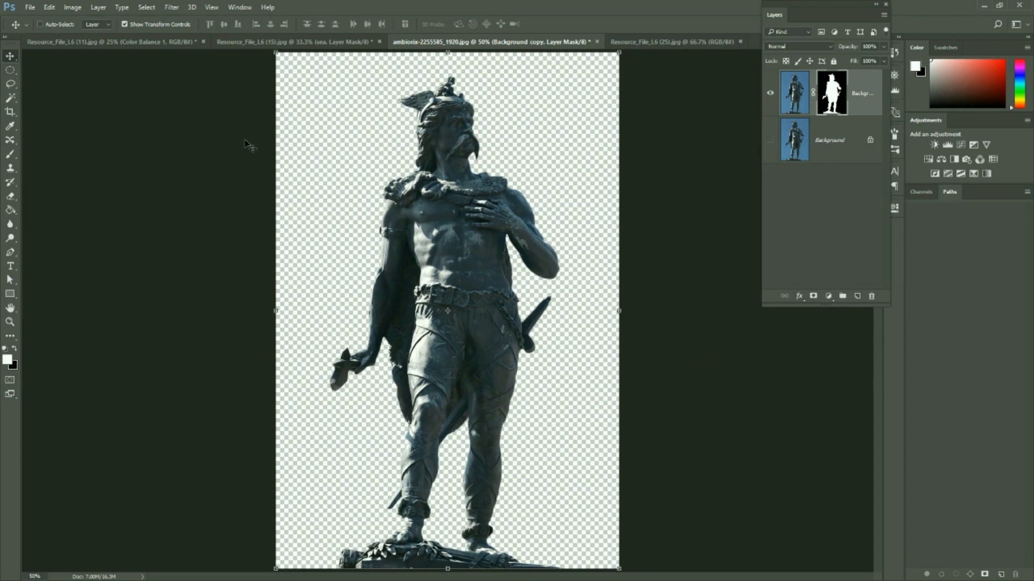
pyautogui.moveTo(444, 244); pyautogui.dragTo(447, 383)
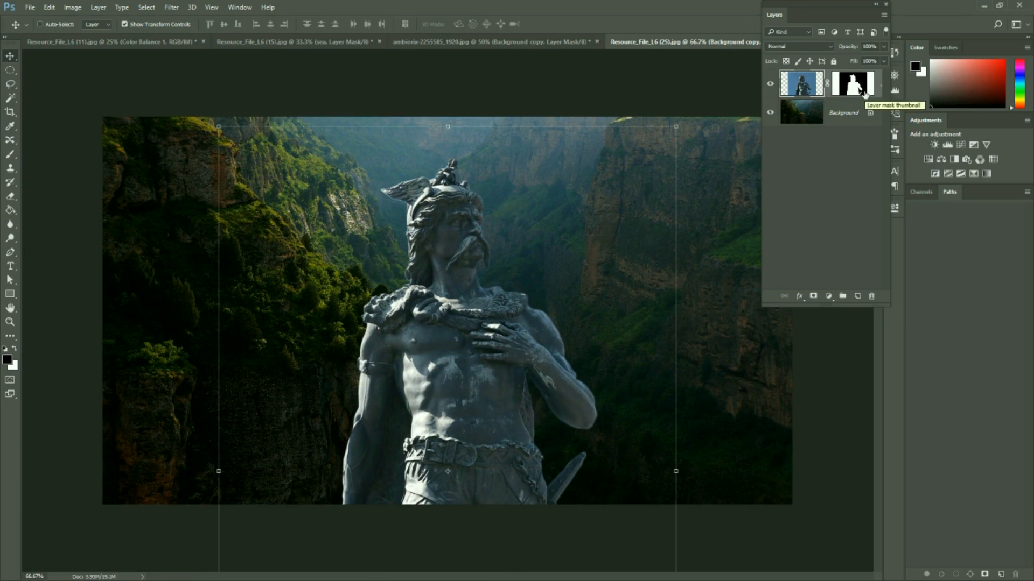
# Scale the statue down proportionally to about 16.3% and stand it on the edge of the grassy cliff
pyautogui.moveTo(219, 127); pyautogui.dragTo(506, 418)
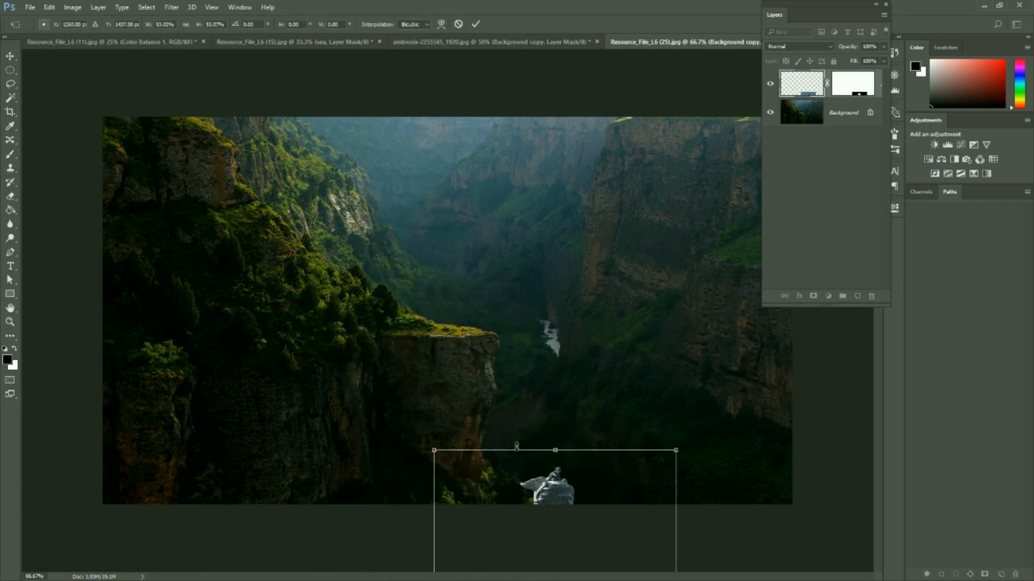
pyautogui.moveTo(554, 483); pyautogui.dragTo(505, 162)
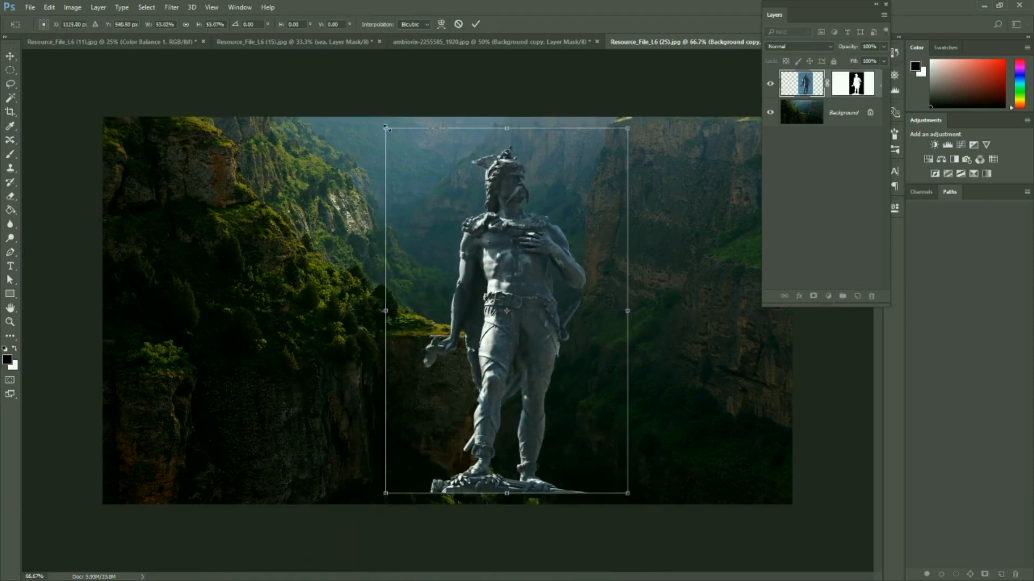
pyautogui.moveTo(385, 128); pyautogui.dragTo(536, 311)
pyautogui.moveTo(582, 373); pyautogui.dragTo(462, 210)
pyautogui.moveTo(406, 175); pyautogui.dragTo(433, 221)
pyautogui.moveTo(480, 265); pyautogui.dragTo(464, 264)
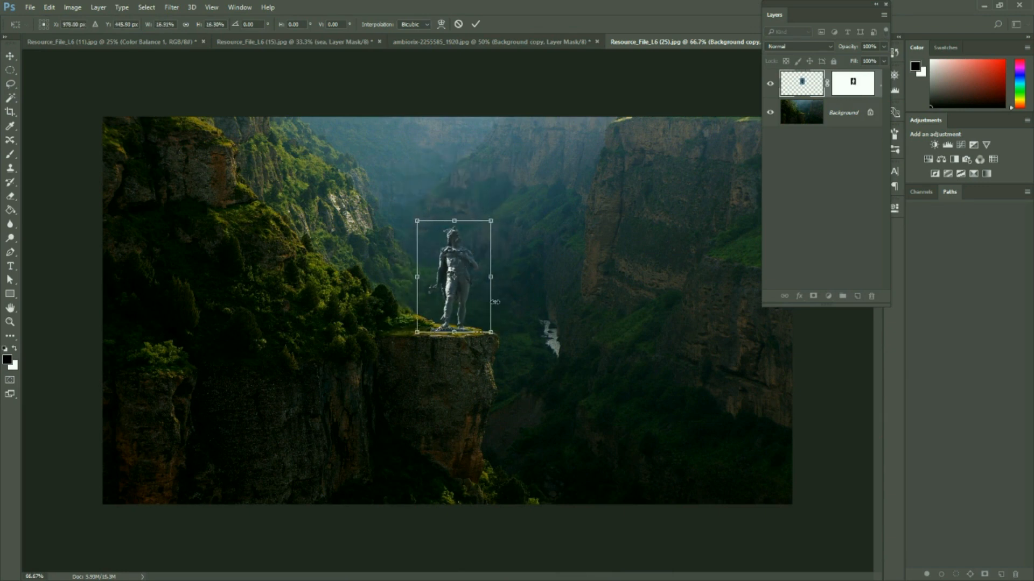
# Flip the statue horizontally, shift it slightly towards the cliff's edge and apply the transformation
pyautogui.rightClick(465, 262)
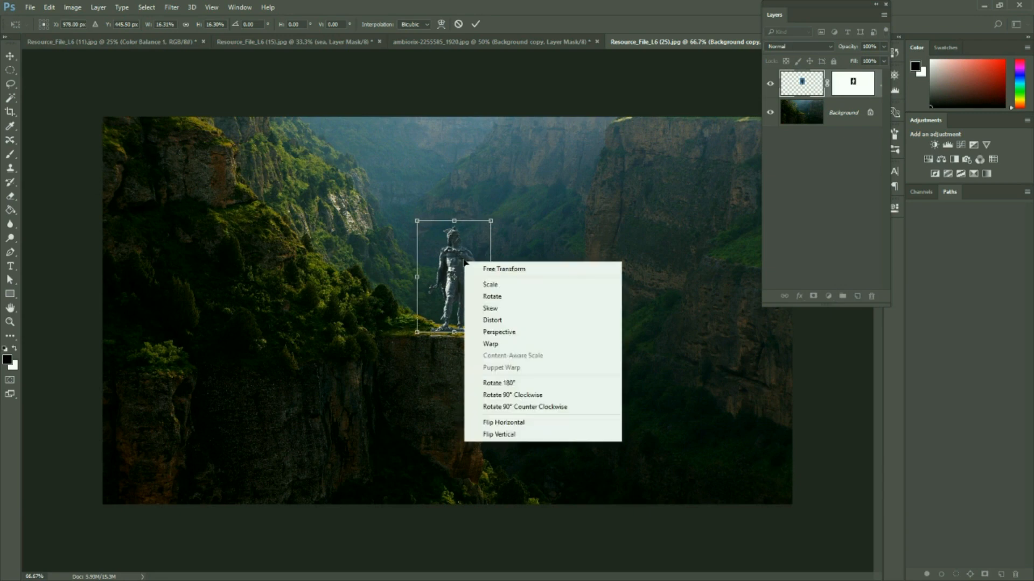
pyautogui.click(519, 425)
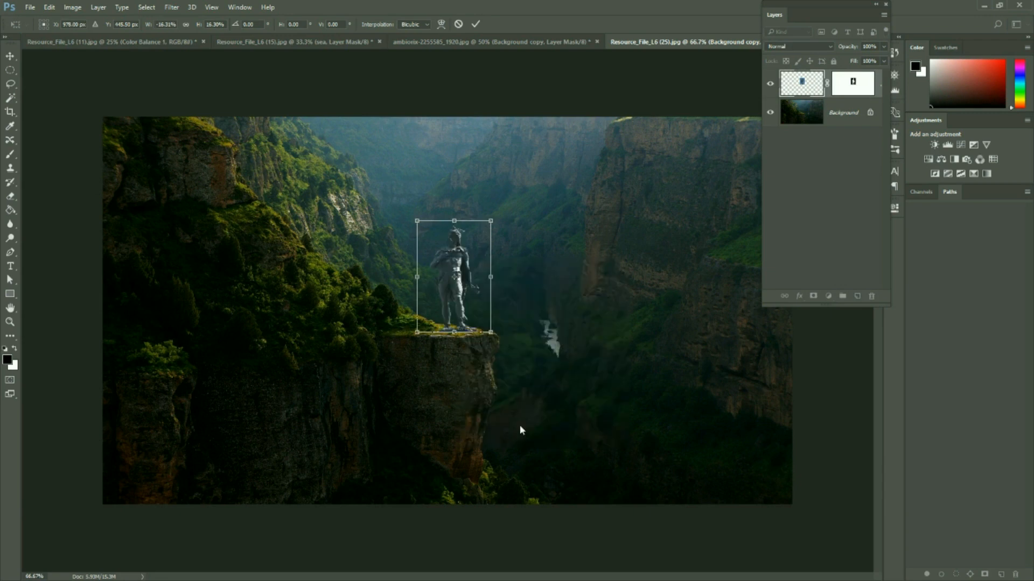
pyautogui.moveTo(457, 256); pyautogui.dragTo(460, 257)
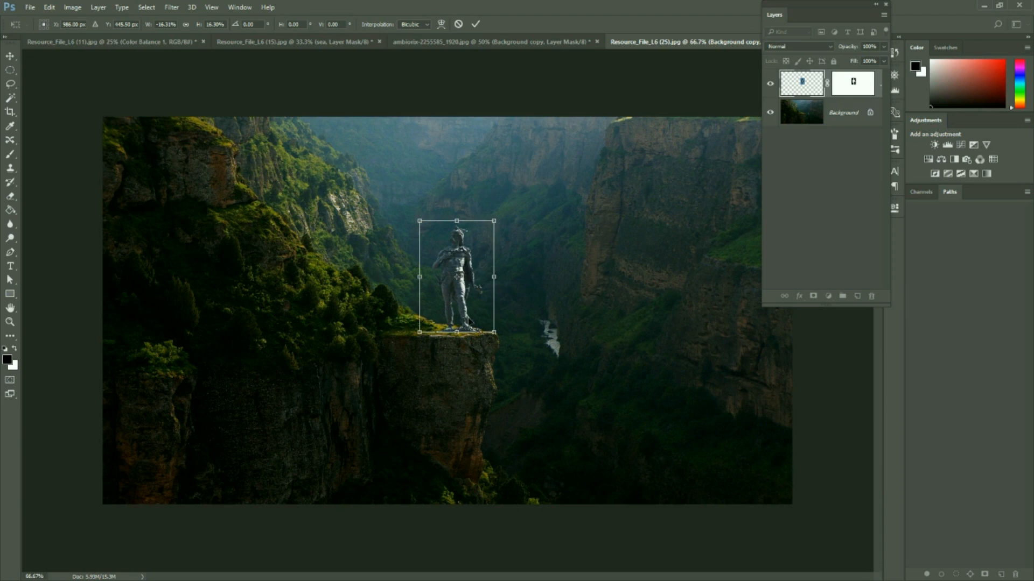
pyautogui.click(476, 23)
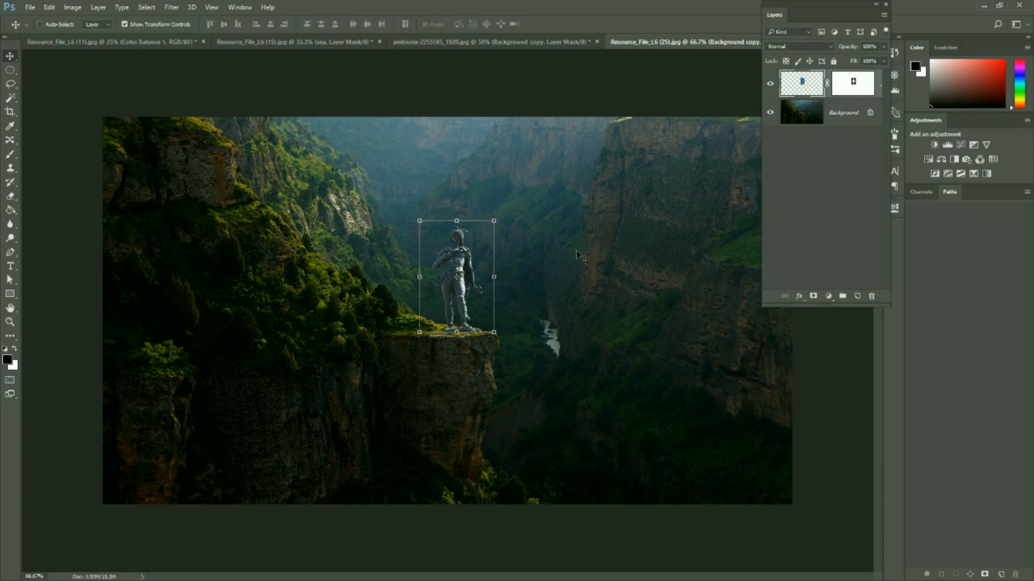
# Turn off the transform controls display and nudge the statue slightly back from the cliff's edge
pyautogui.click(124, 25)
pyautogui.moveTo(458, 262); pyautogui.dragTo(458, 262)
pyautogui.click(456, 267)
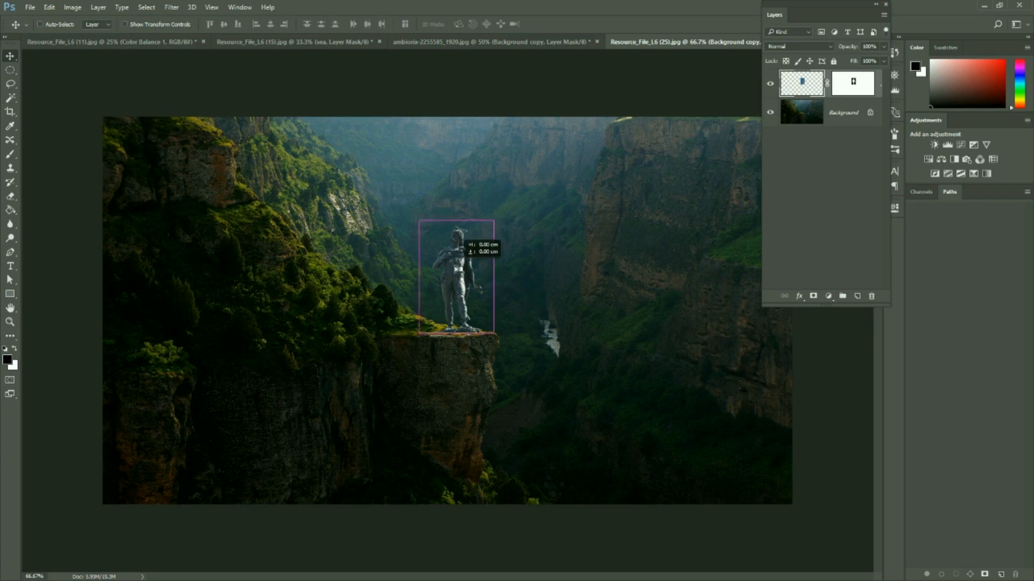
pyautogui.click(453, 262)
pyautogui.moveTo(452, 261); pyautogui.dragTo(449, 264)
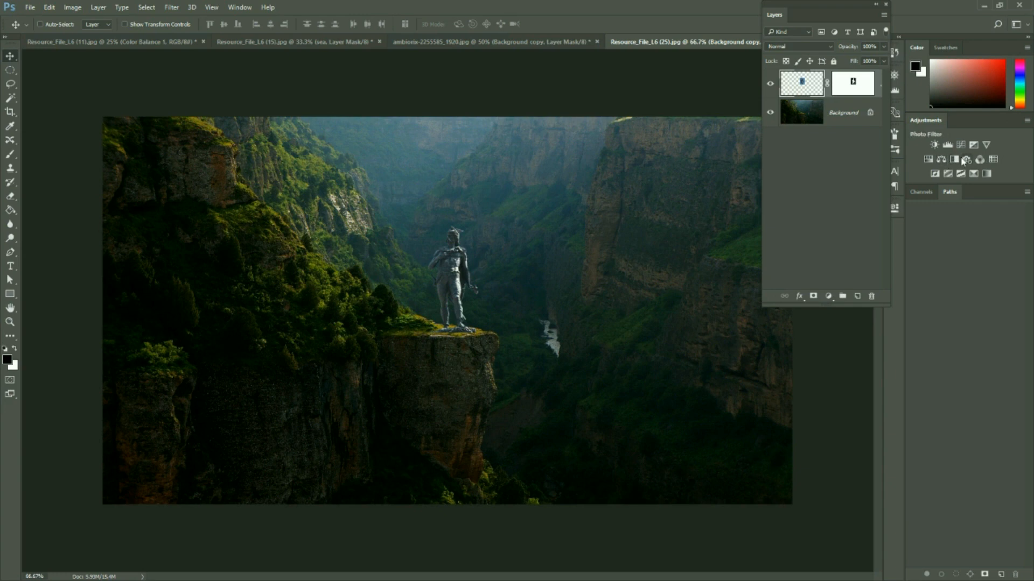
# Add a Color Balance adjustment clipped to the statue layer with midtones Cyan-Red +3, Magenta-Green +14 and Yellow-Blue +7
pyautogui.click(942, 159)
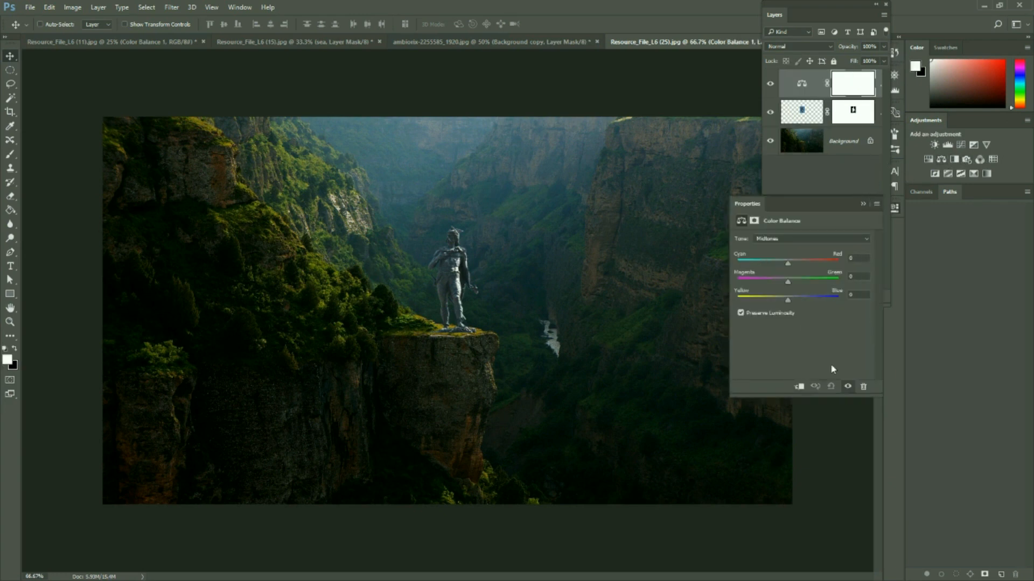
pyautogui.click(799, 386)
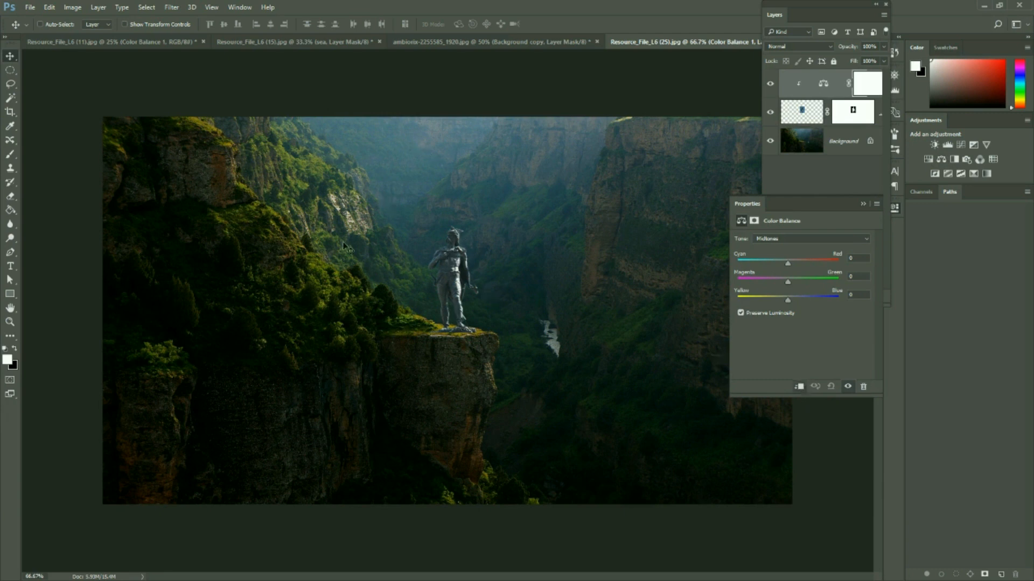
pyautogui.moveTo(787, 284); pyautogui.dragTo(795, 283)
pyautogui.moveTo(779, 263); pyautogui.dragTo(789, 263)
pyautogui.moveTo(788, 301); pyautogui.dragTo(792, 304)
# Turn the transform controls back on and scale the statue down slightly, keeping its base on the cliff
pyautogui.click(125, 24)
pyautogui.click(851, 114)
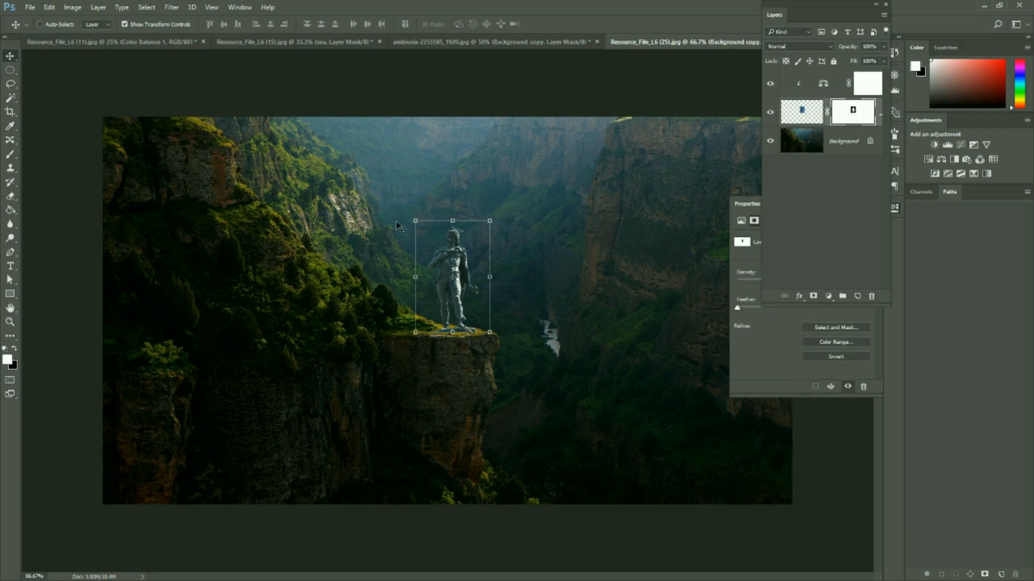
pyautogui.moveTo(486, 224); pyautogui.dragTo(498, 260)
pyautogui.press('Return')
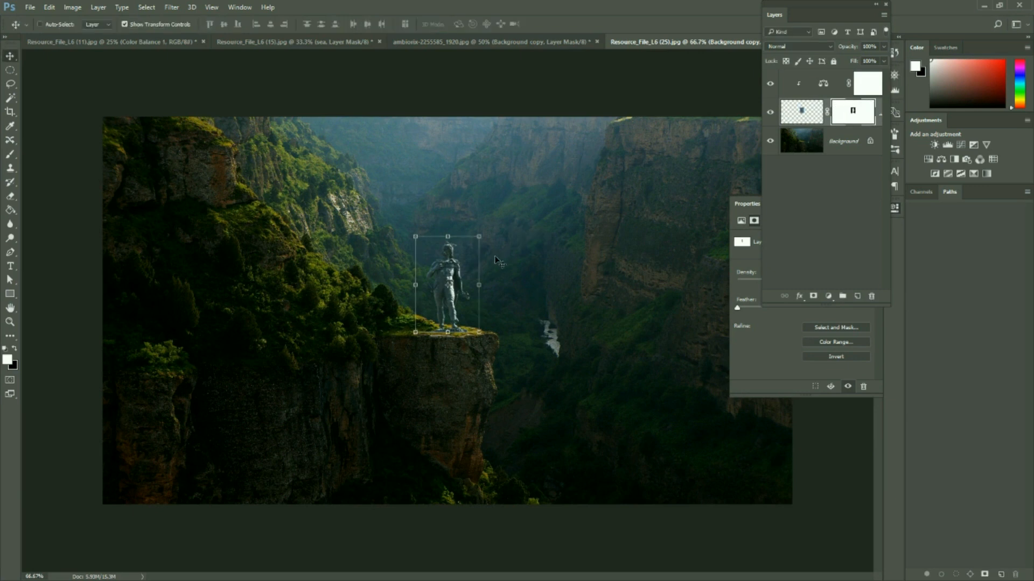
# Unlock the canyon background so it becomes a regular editable layer
pyautogui.click(802, 143)
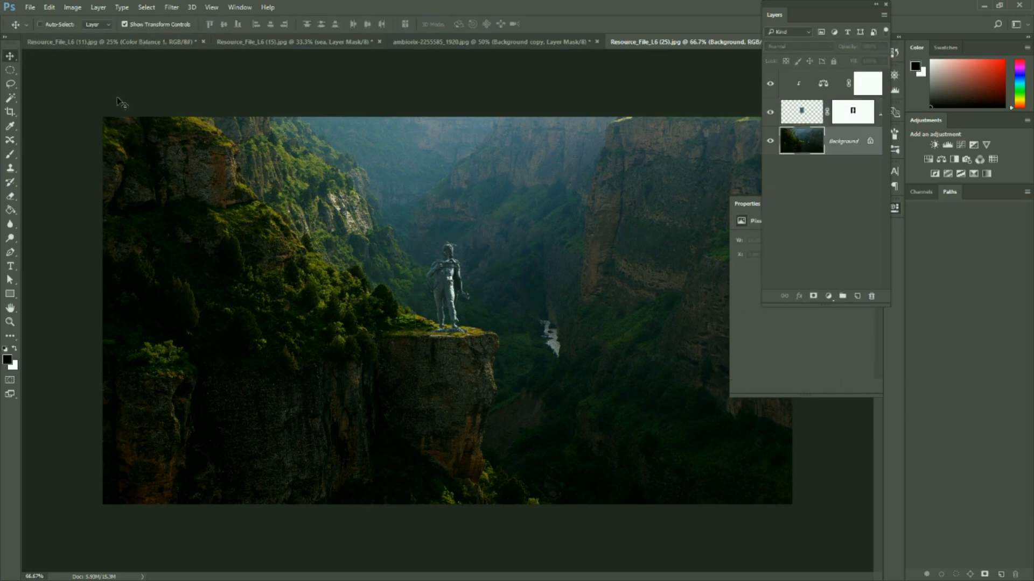
pyautogui.click(870, 141)
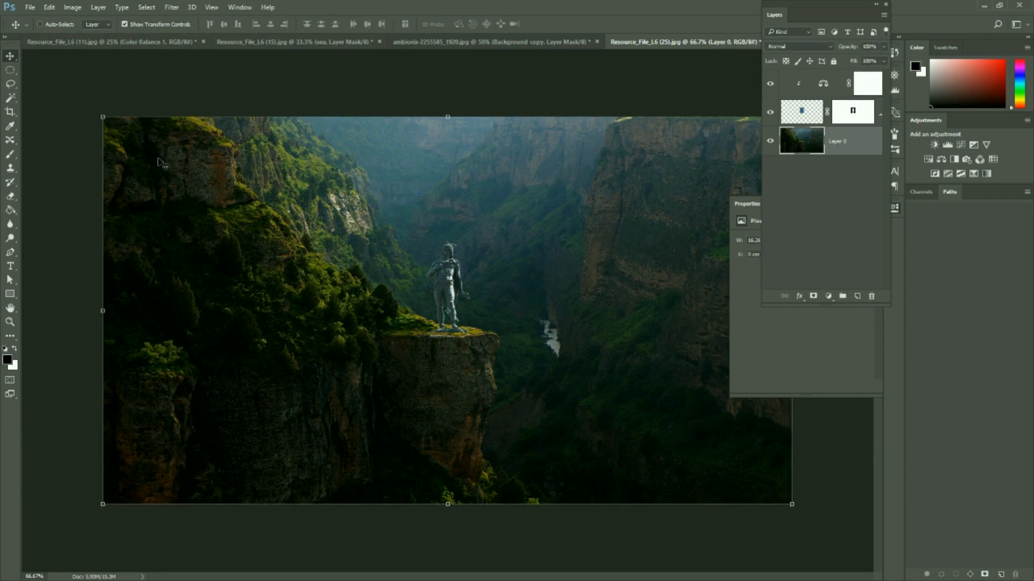
pyautogui.moveTo(103, 116)
pyautogui.mouseDown()
pyautogui.moveTo(266, 212)
pyautogui.moveTo(86, 100)
pyautogui.moveTo(103, 116)
pyautogui.mouseUp()
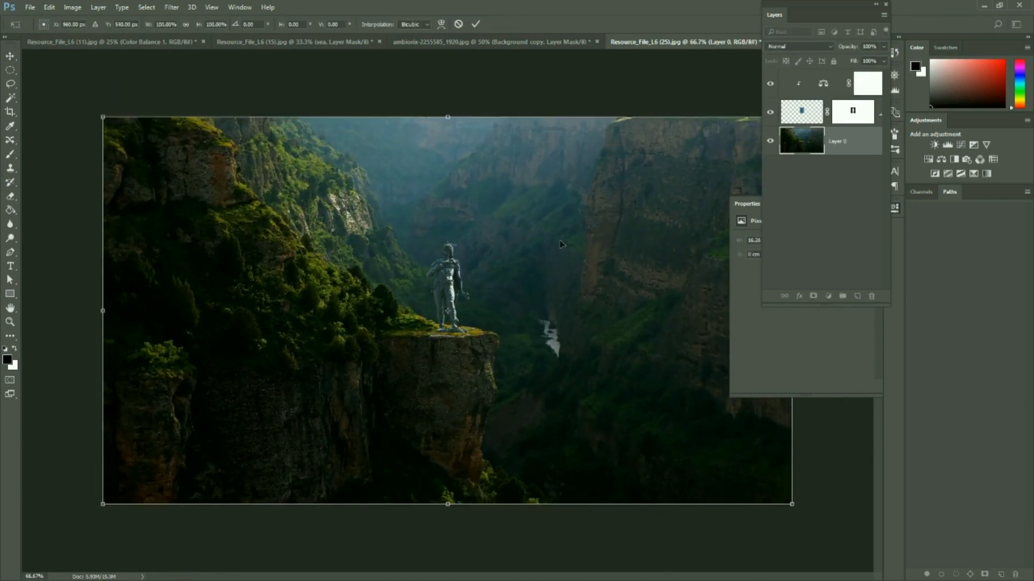
pyautogui.click(49, 7)
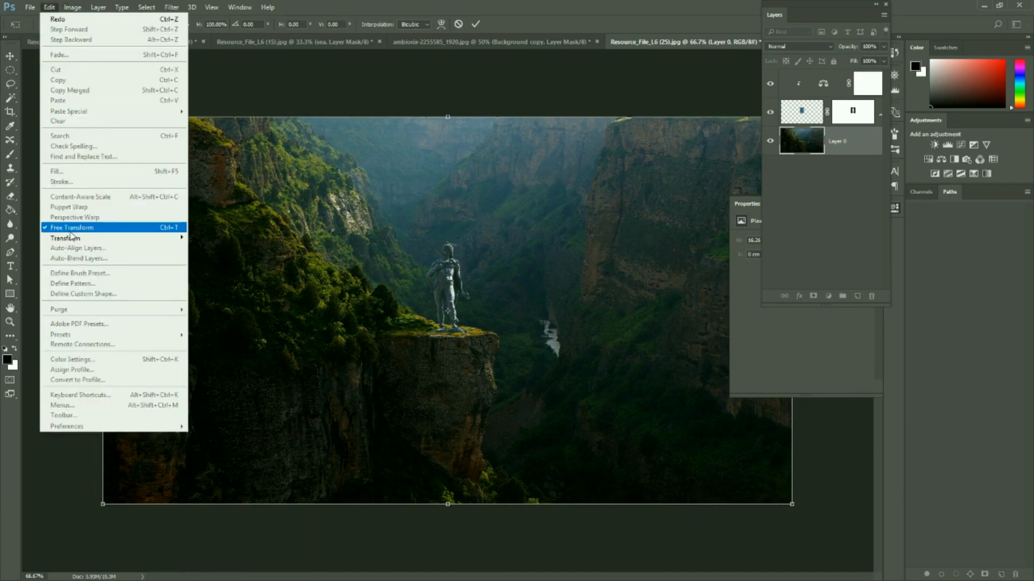
pyautogui.click(462, 22)
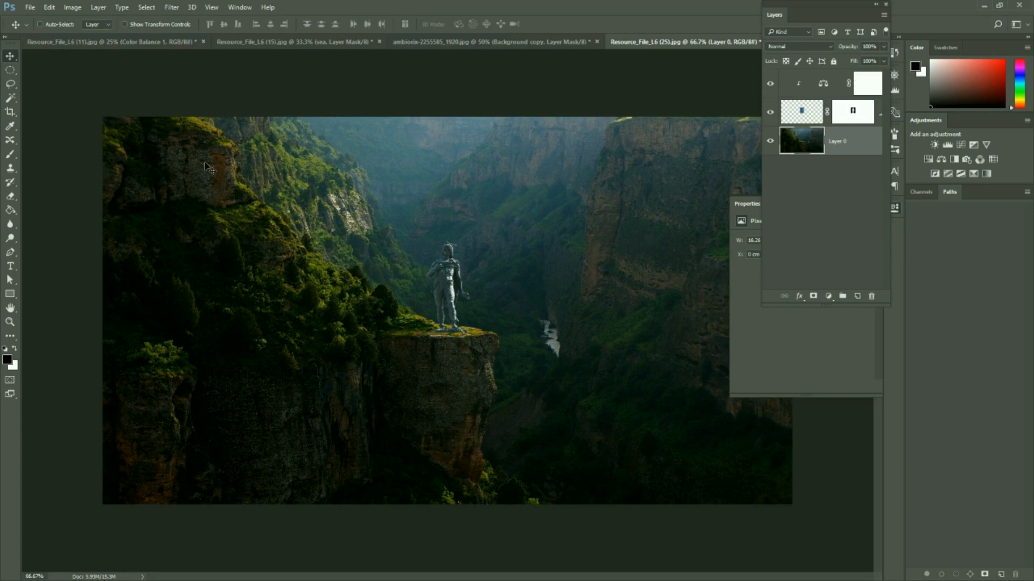
# Try enlarging the statue to about 193% and shifting it about 0.94 cm back onto the cliff, and undo the transformation
pyautogui.click(843, 118)
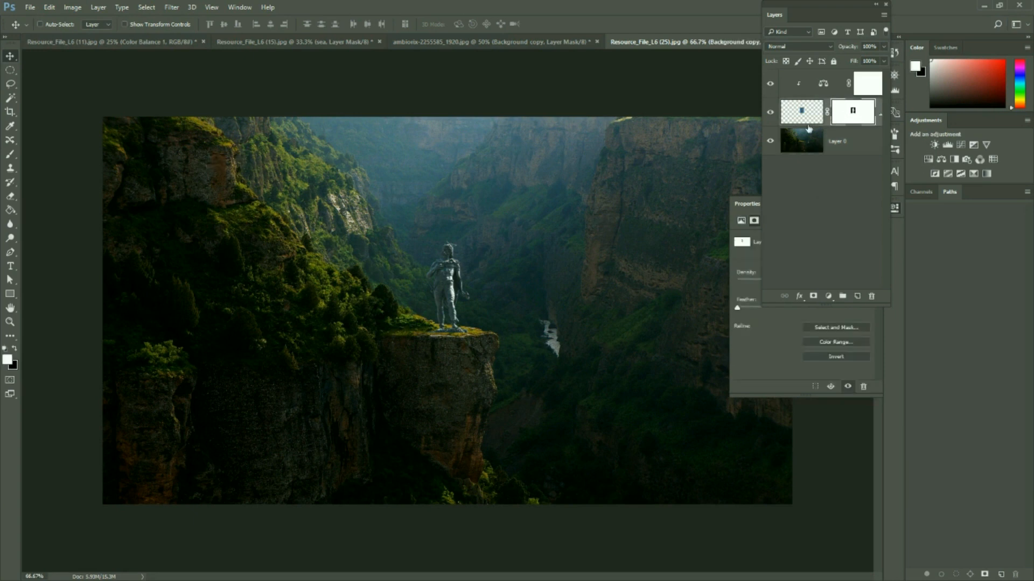
pyautogui.hotkey('ctrl', 't')
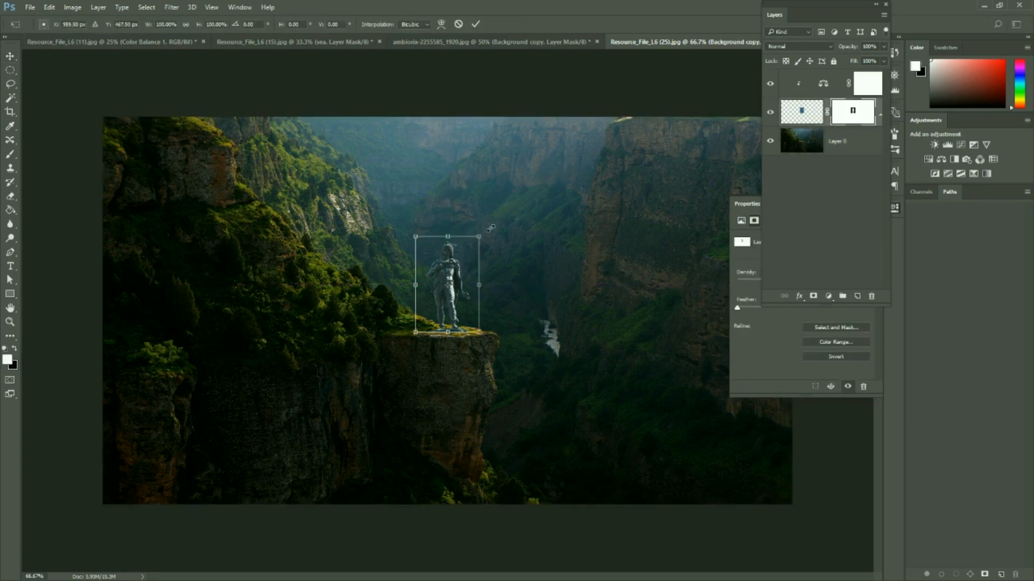
pyautogui.moveTo(491, 228); pyautogui.dragTo(571, 169)
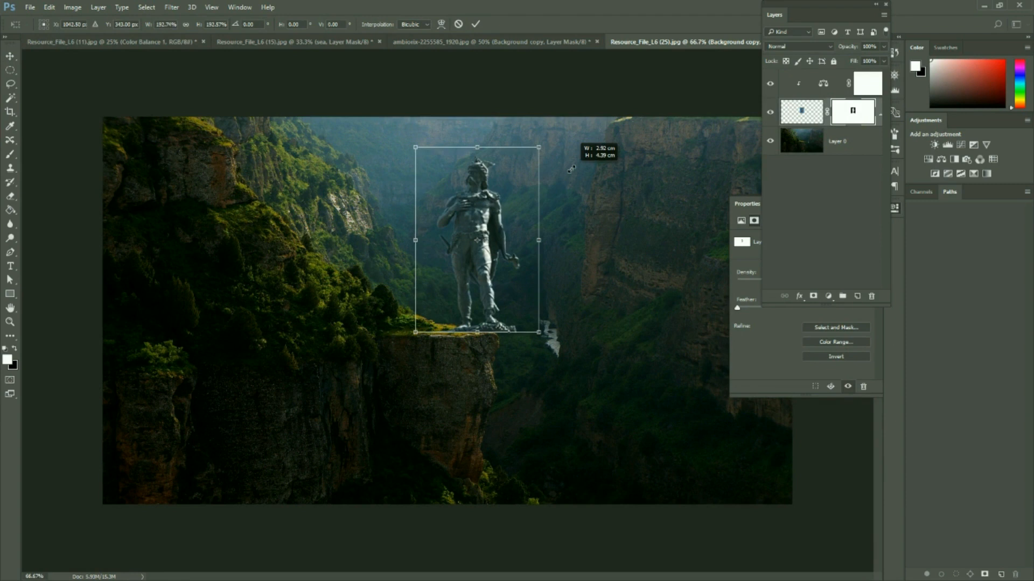
pyautogui.moveTo(481, 226); pyautogui.dragTo(442, 226)
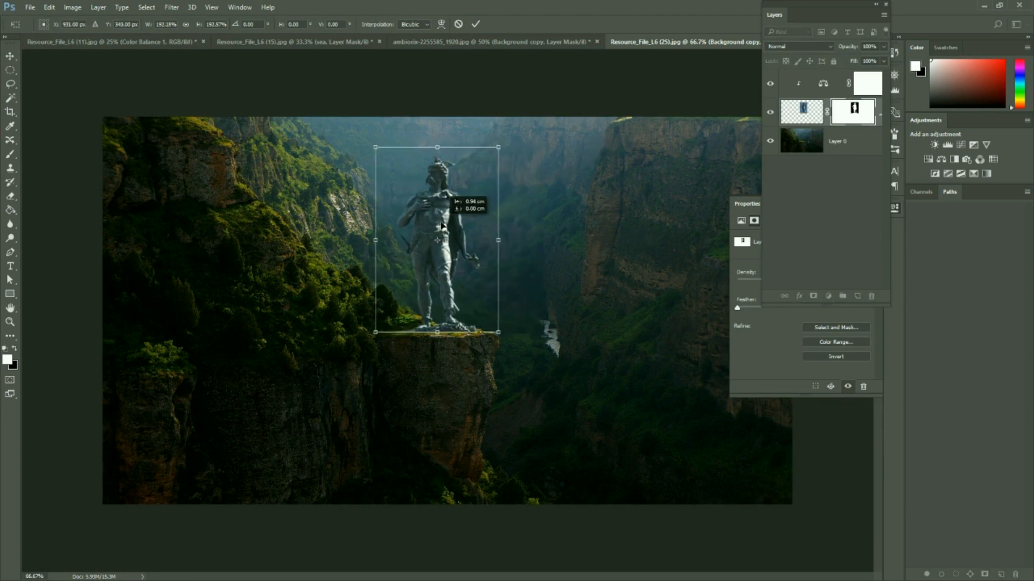
pyautogui.press('Return')
pyautogui.press('ctrl')
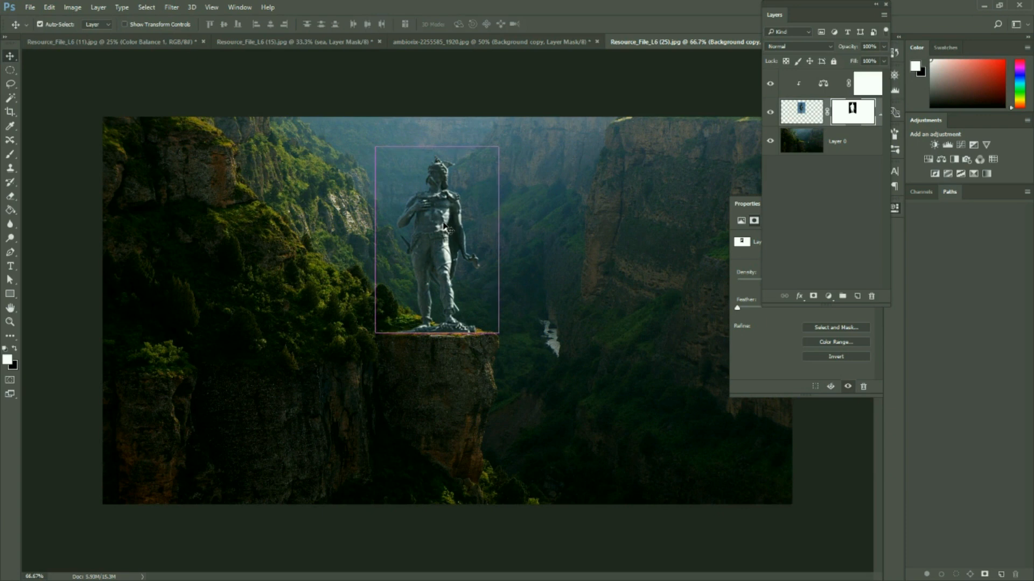
pyautogui.hotkey('ctrl', 'z')
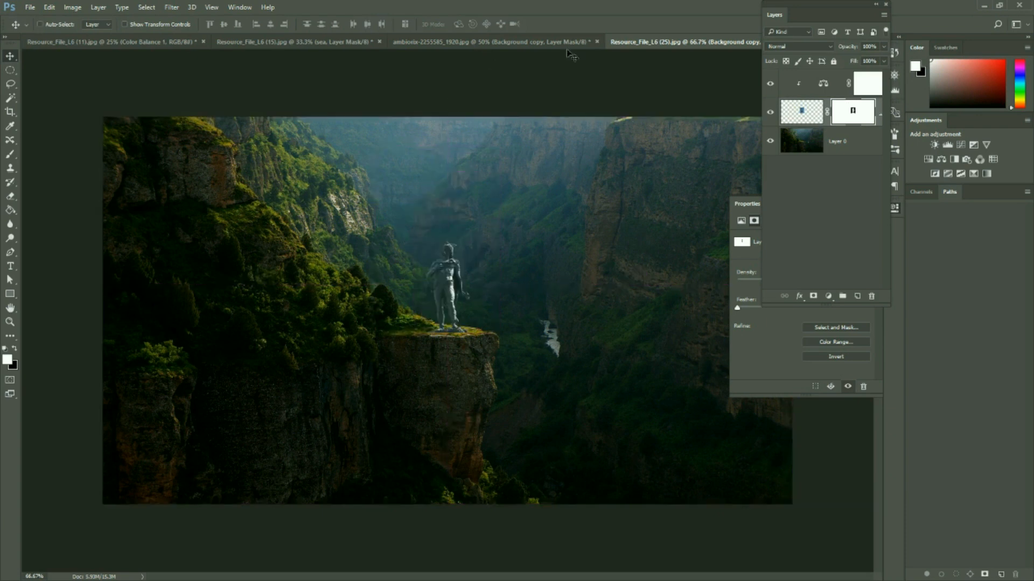
# Close the ambiorix-2255585_1920.jpg document without saving its changes and return to the canyon composite
pyautogui.click(579, 43)
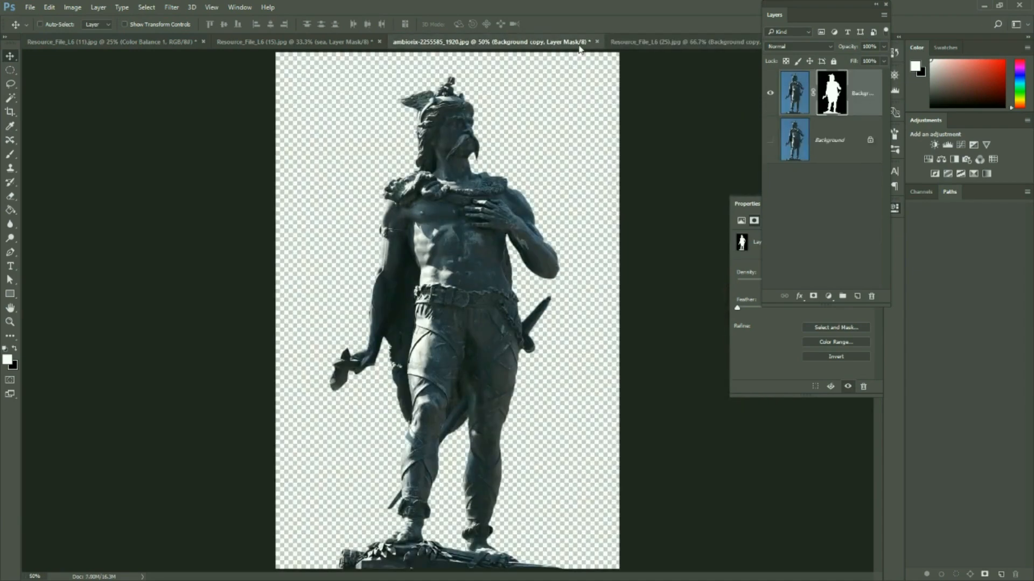
pyautogui.click(597, 41)
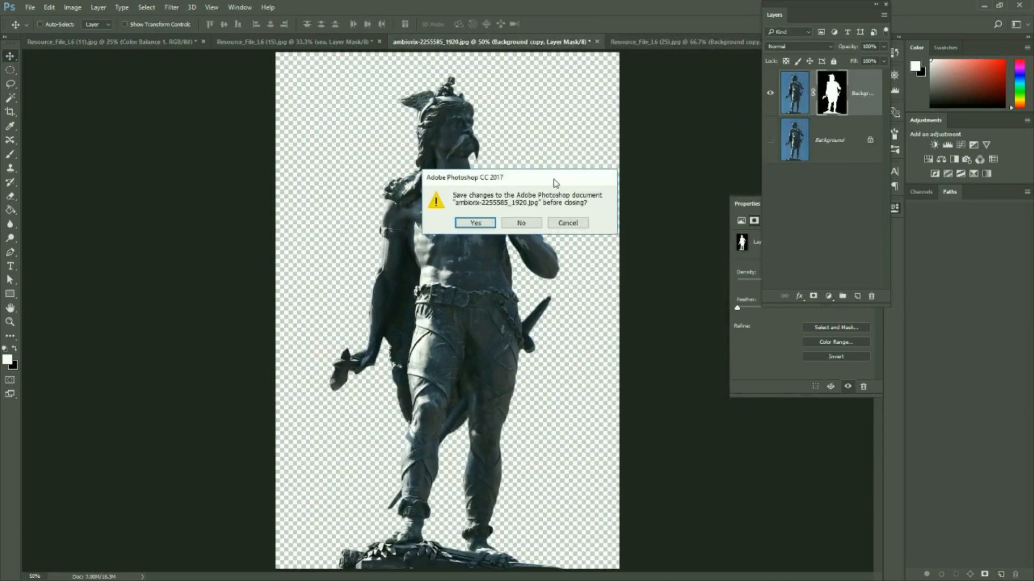
pyautogui.click(525, 224)
pyautogui.click(285, 44)
pyautogui.click(473, 43)
# Open ExerciseFile (2) and Resource_File_L6 (27) together from the Images folder and bring the kitten document to the front
pyautogui.click(30, 7)
pyautogui.click(40, 30)
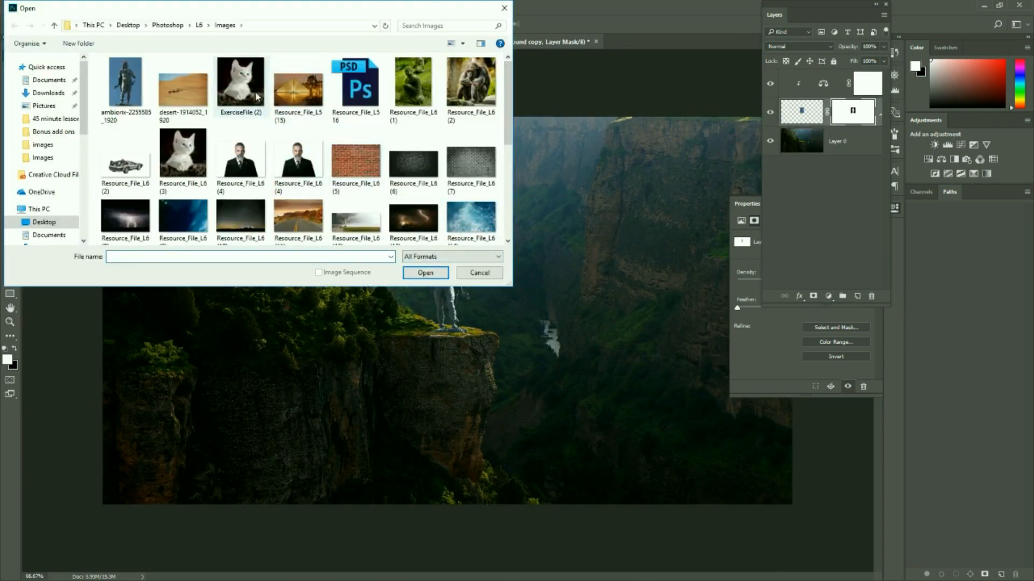
pyautogui.click(240, 86)
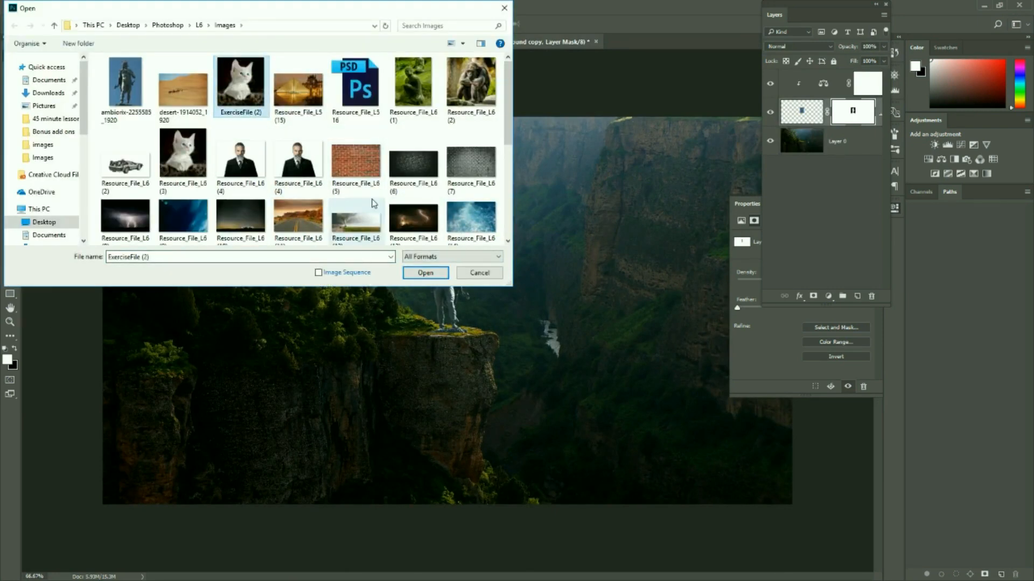
pyautogui.scroll(-2, 369, 234)
pyautogui.keyDown('ctrl'); pyautogui.click(413, 142); pyautogui.keyUp('ctrl')
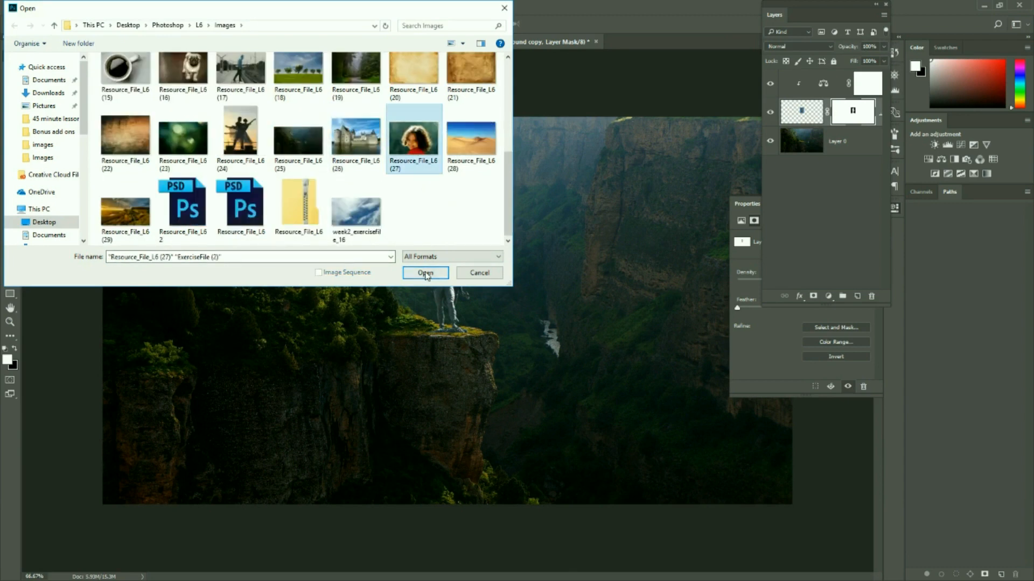
pyautogui.click(425, 273)
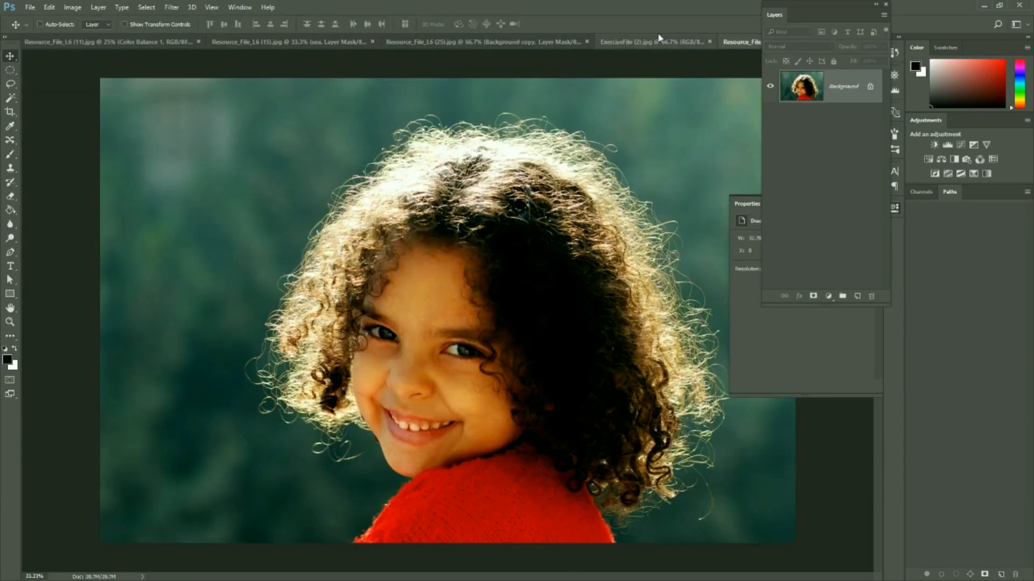
pyautogui.click(636, 44)
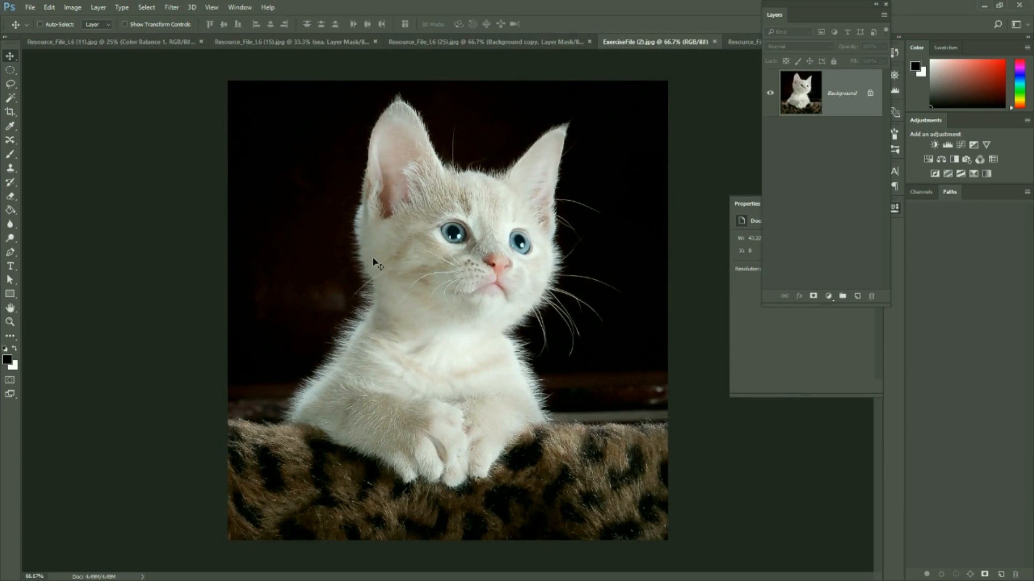
pyautogui.click(744, 43)
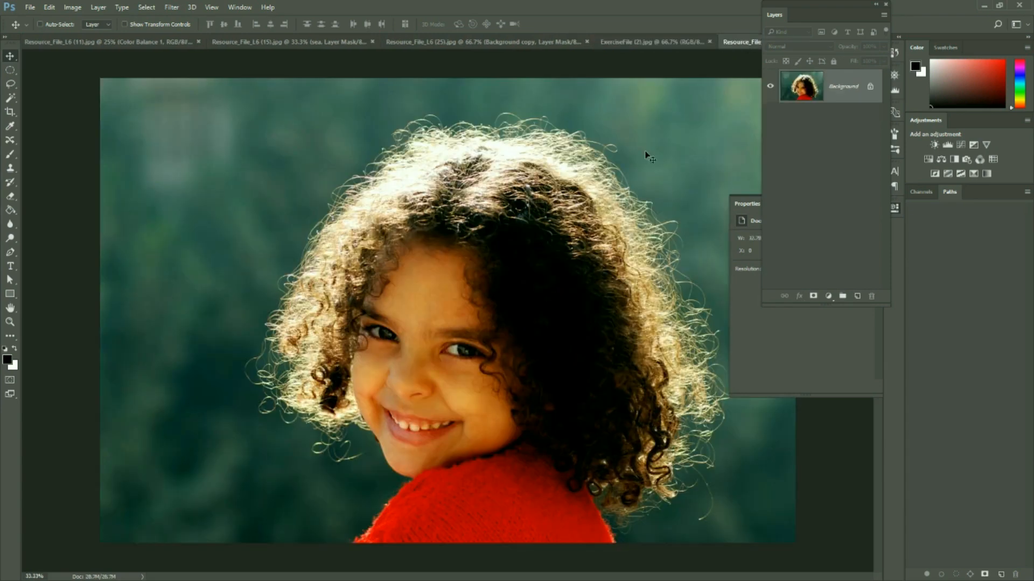
pyautogui.click(648, 42)
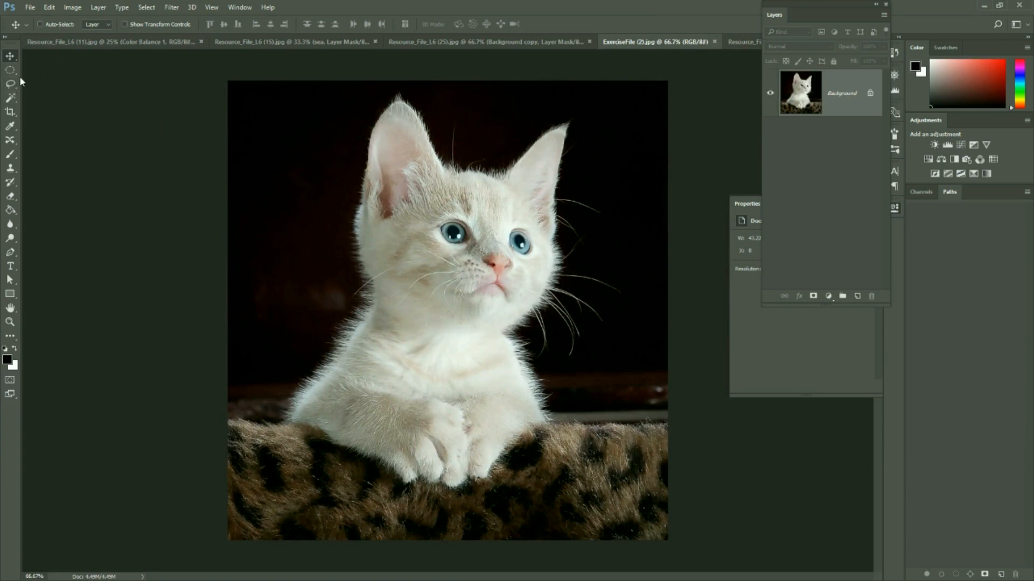
# Select the whole kitten with the Quick Selection tool and copy it to a new layer
pyautogui.rightClick(11, 100)
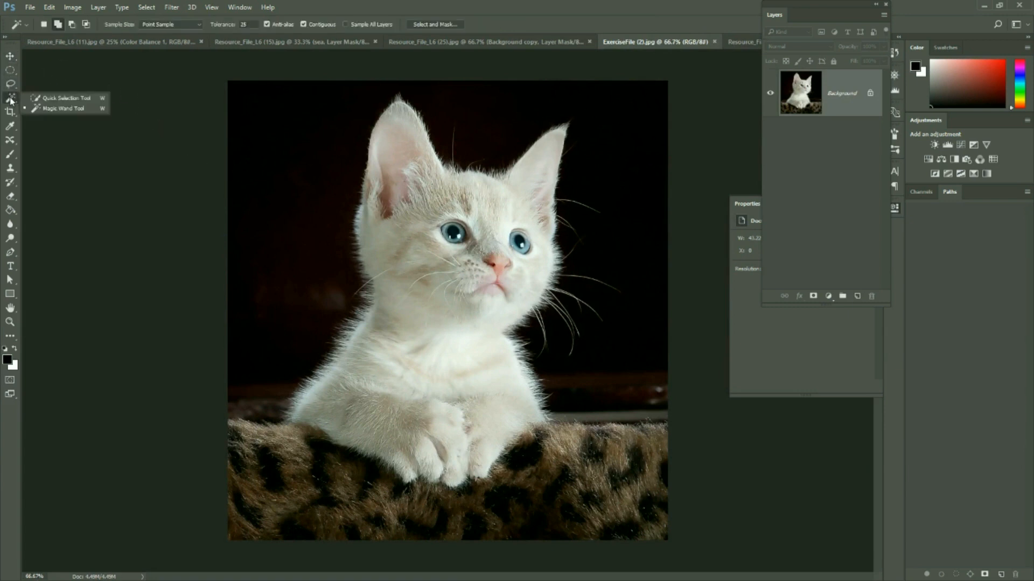
pyautogui.click(57, 102)
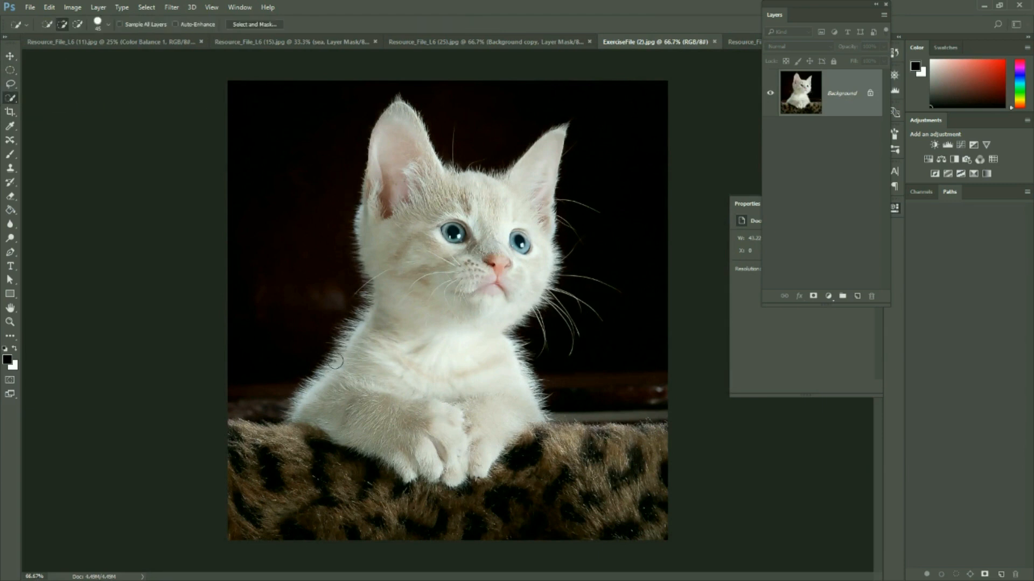
pyautogui.moveTo(321, 403)
pyautogui.mouseDown()
pyautogui.moveTo(369, 365)
pyautogui.moveTo(387, 428)
pyautogui.moveTo(435, 426)
pyautogui.moveTo(492, 399)
pyautogui.moveTo(464, 343)
pyautogui.moveTo(465, 304)
pyautogui.moveTo(512, 262)
pyautogui.moveTo(506, 219)
pyautogui.mouseUp()
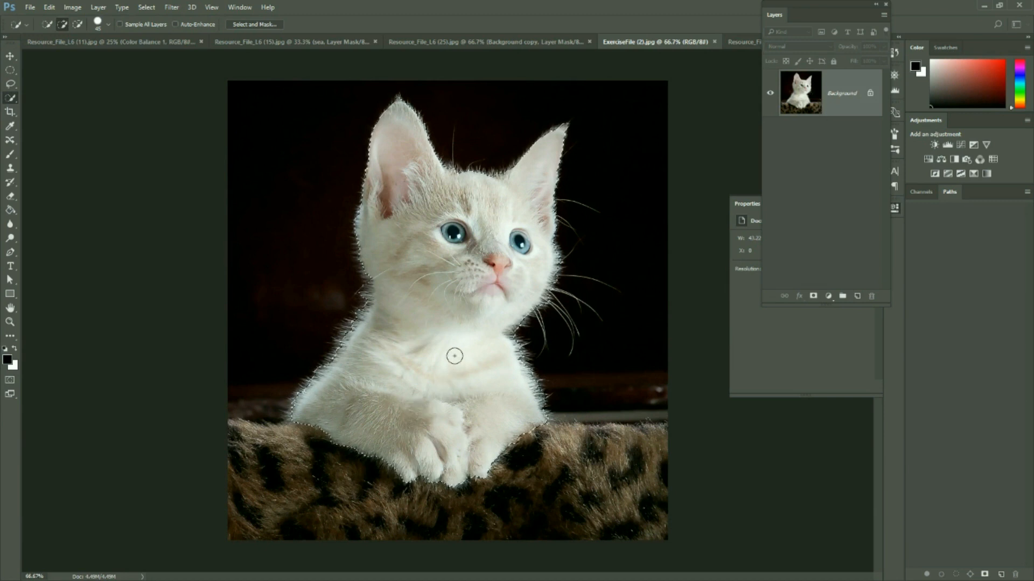
pyautogui.hotkey('ctrl', 'j')
# Move the kitten cut-out into the girl portrait, place it in the lower-left area of the photo and inspect its fur edges up close
pyautogui.click(10, 56)
pyautogui.moveTo(328, 189); pyautogui.dragTo(257, 492)
pyautogui.hotkey('ctrl', '+')
pyautogui.hotkey('ctrl', '+')
pyautogui.hotkey('ctrl', '+')
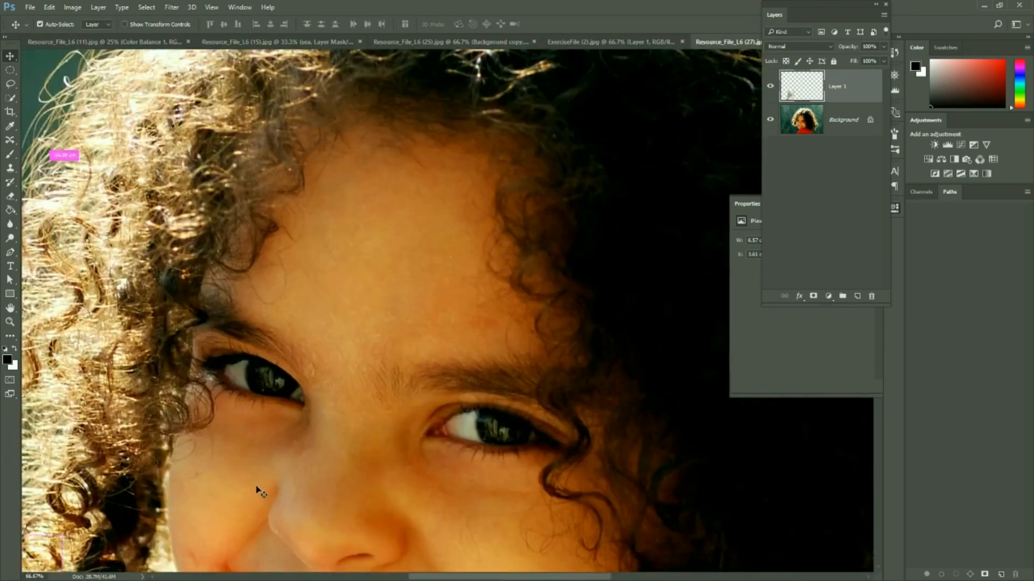
pyautogui.moveTo(169, 497); pyautogui.dragTo(545, 133)
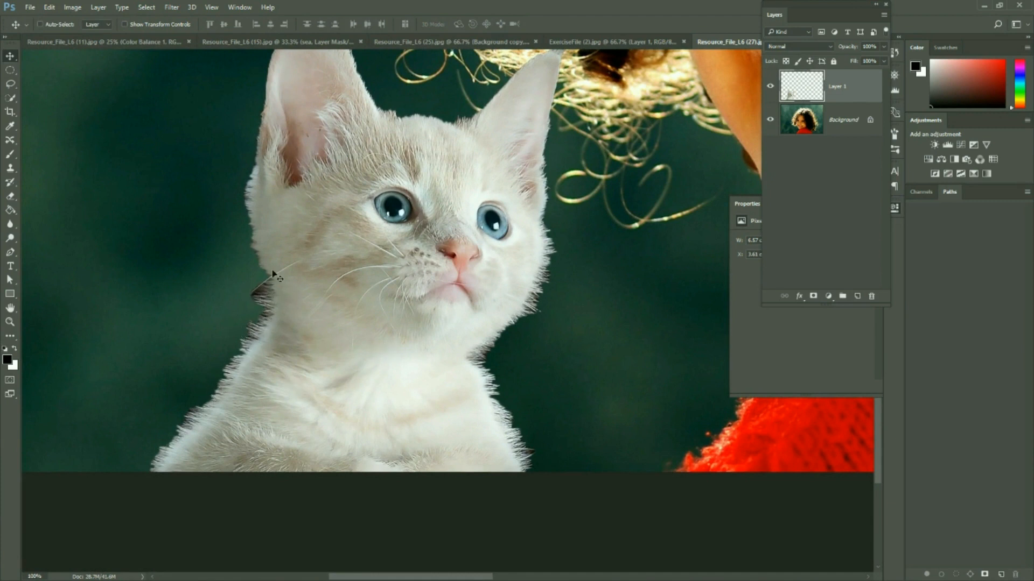
# Delete the copied kitten layer in ExerciseFile (2) and reselect the kitten on the background with the Quick Selection tool
pyautogui.moveTo(803, 102); pyautogui.dragTo(441, 277)
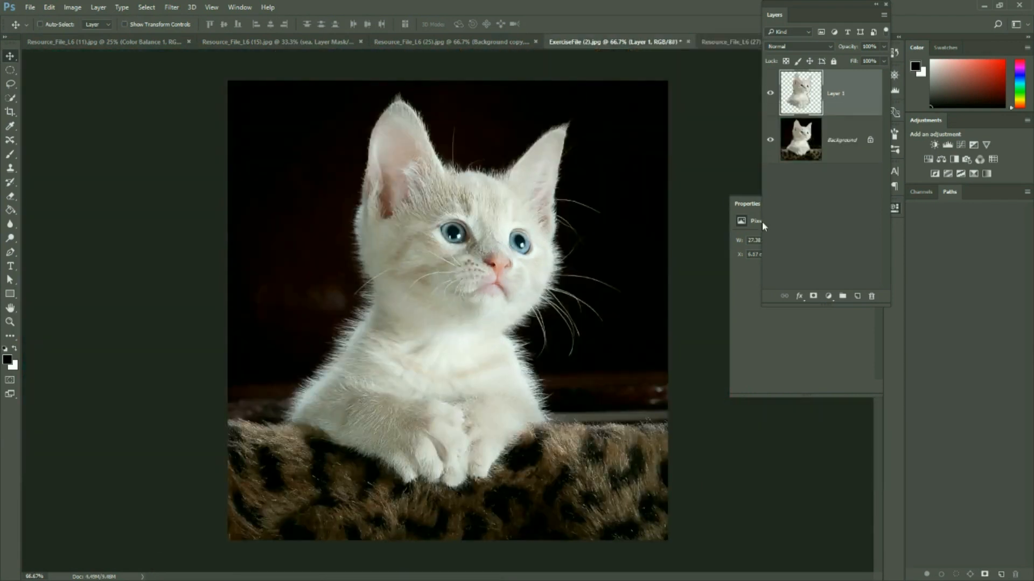
pyautogui.moveTo(849, 95); pyautogui.dragTo(871, 297)
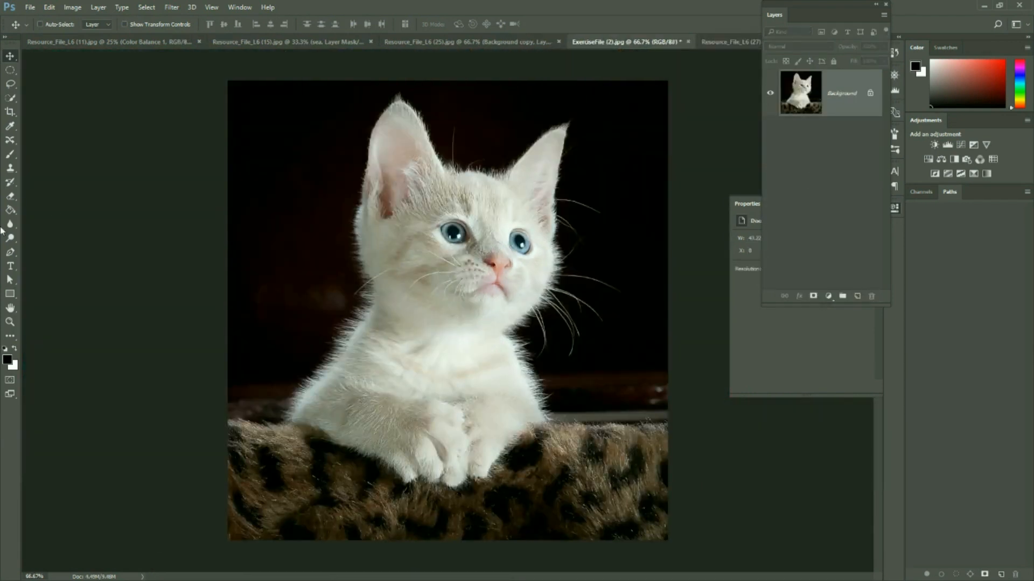
pyautogui.click(10, 97)
pyautogui.moveTo(335, 383)
pyautogui.mouseDown()
pyautogui.moveTo(387, 410)
pyautogui.moveTo(497, 408)
pyautogui.moveTo(450, 343)
pyautogui.moveTo(531, 177)
pyautogui.moveTo(506, 204)
pyautogui.mouseUp()
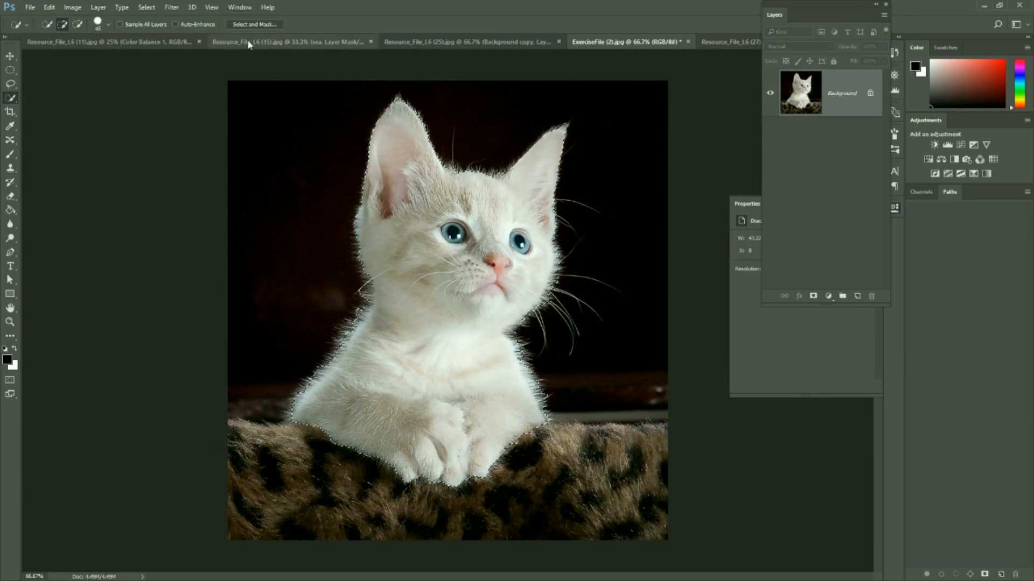
# Open Select and Mask for the kitten selection, enable Smart Radius and set the edge detection radius to 250 px
pyautogui.click(253, 24)
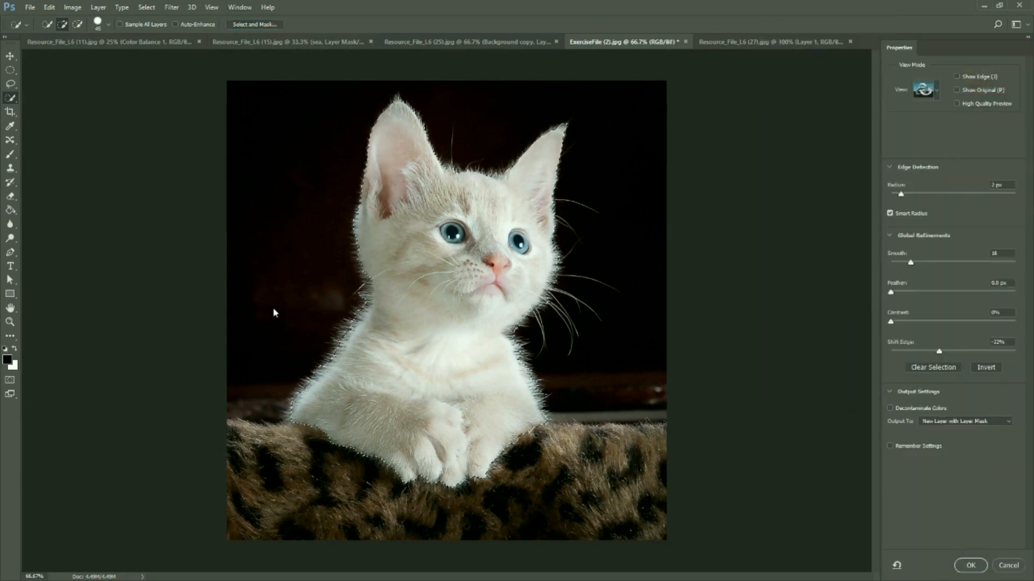
pyautogui.click(890, 214)
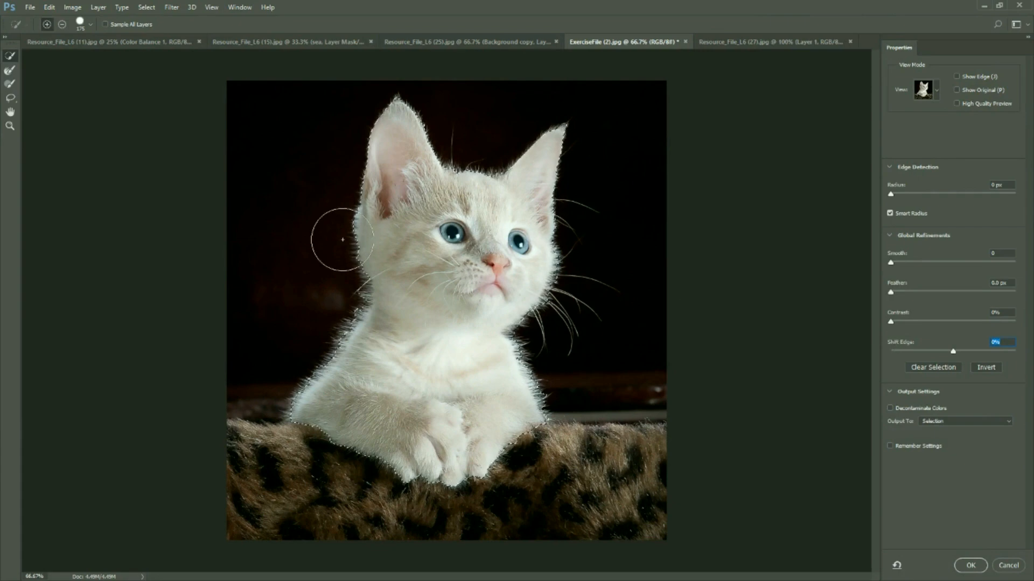
pyautogui.hotkey('ctrl', '+')
pyautogui.hotkey('ctrl', '+')
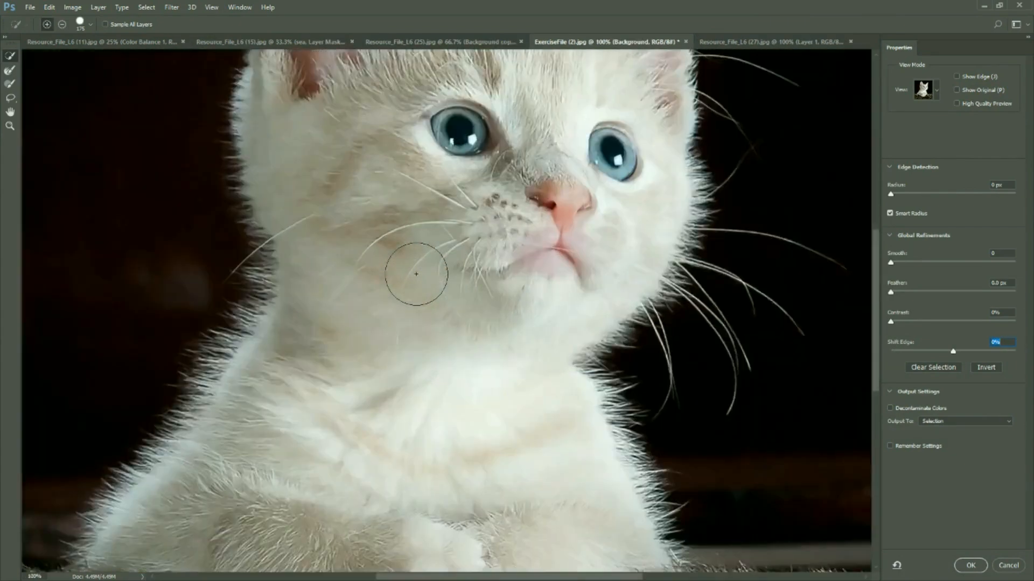
pyautogui.scroll(5, 518, 209)
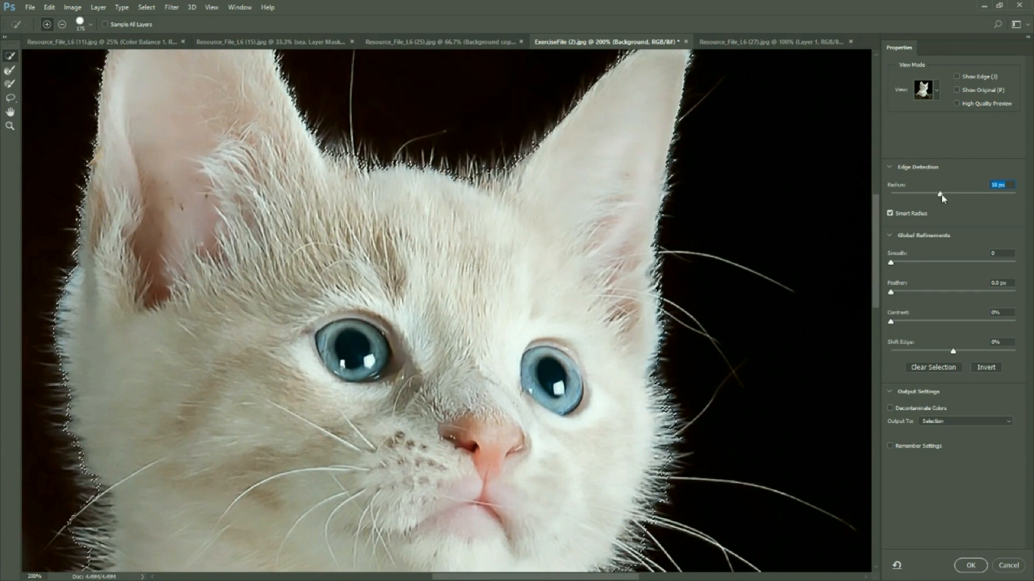
pyautogui.moveTo(942, 193); pyautogui.dragTo(943, 195)
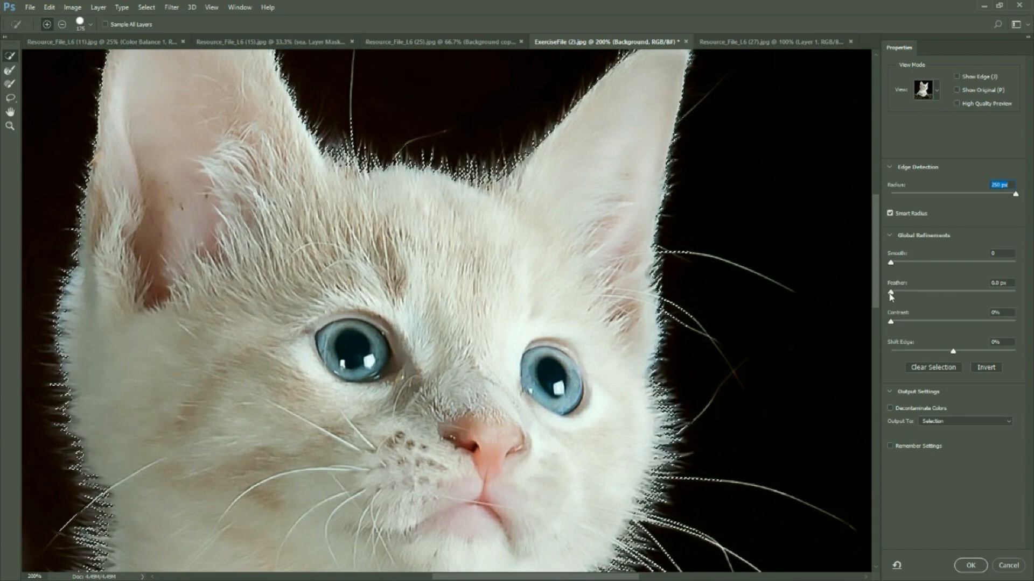
# Refine the kitten selection with Smooth 2, Feather 0.6 px and Shift Edge -27%
pyautogui.moveTo(891, 292); pyautogui.dragTo(902, 293)
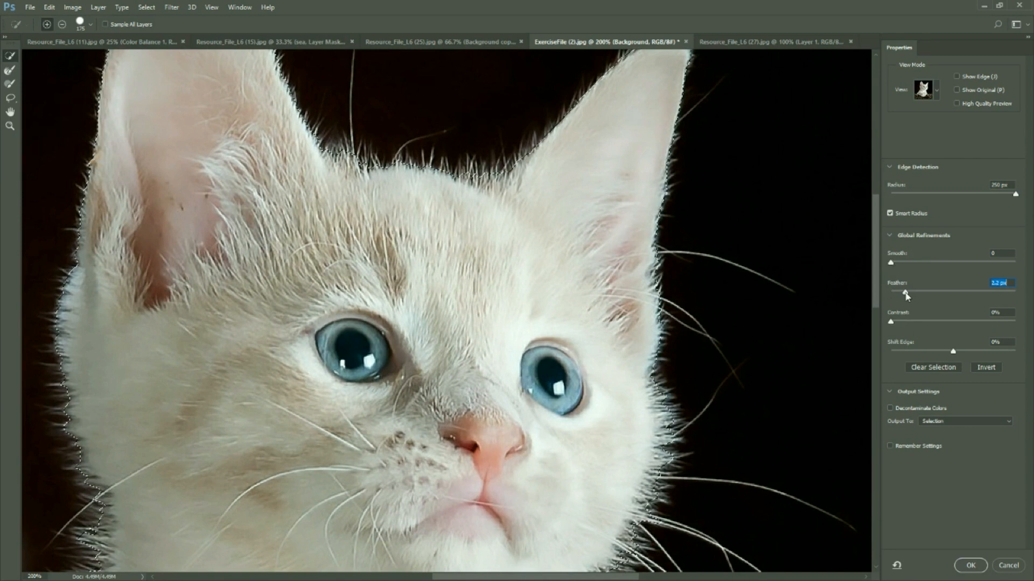
pyautogui.moveTo(907, 293); pyautogui.dragTo(894, 291)
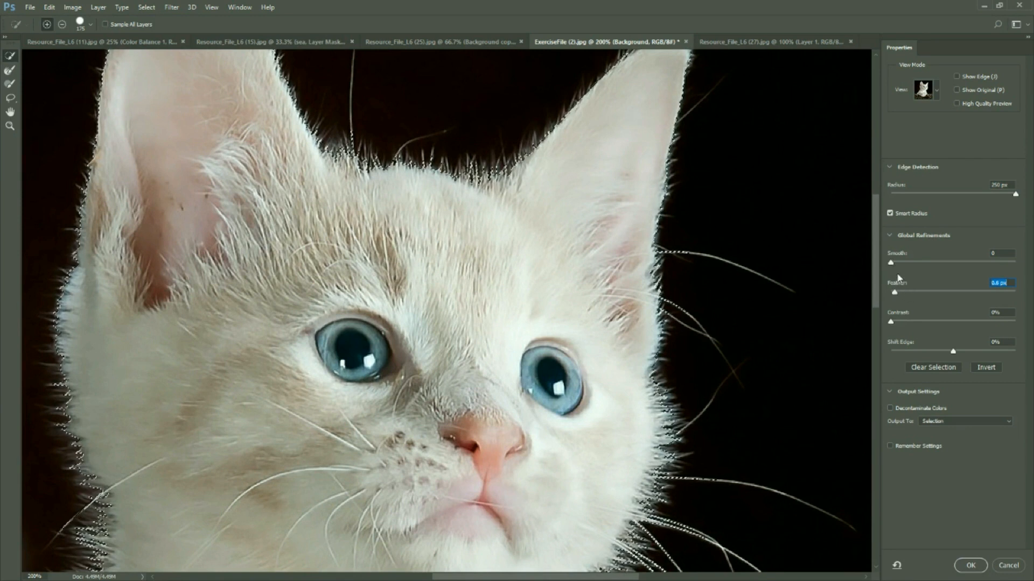
pyautogui.moveTo(891, 263); pyautogui.dragTo(893, 264)
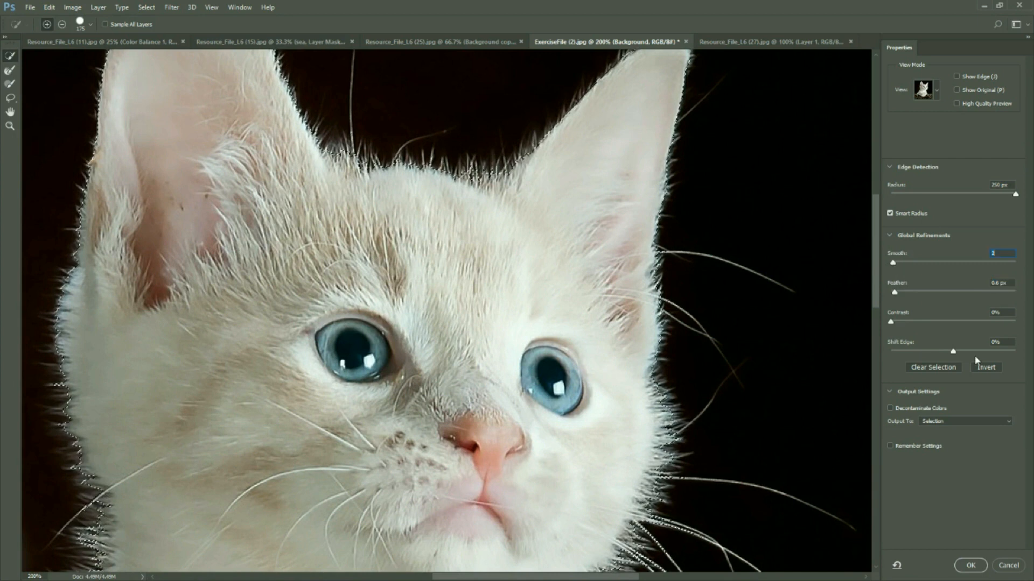
pyautogui.moveTo(953, 353); pyautogui.dragTo(938, 353)
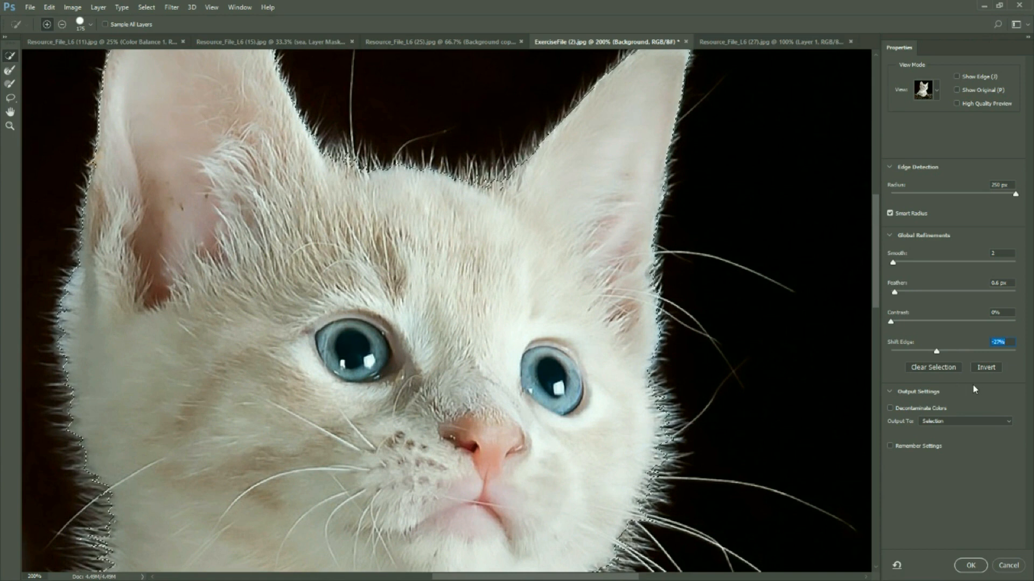
# Output the refined kitten to a new layer and move it into the girl portrait, left of the first kitten
pyautogui.click(966, 424)
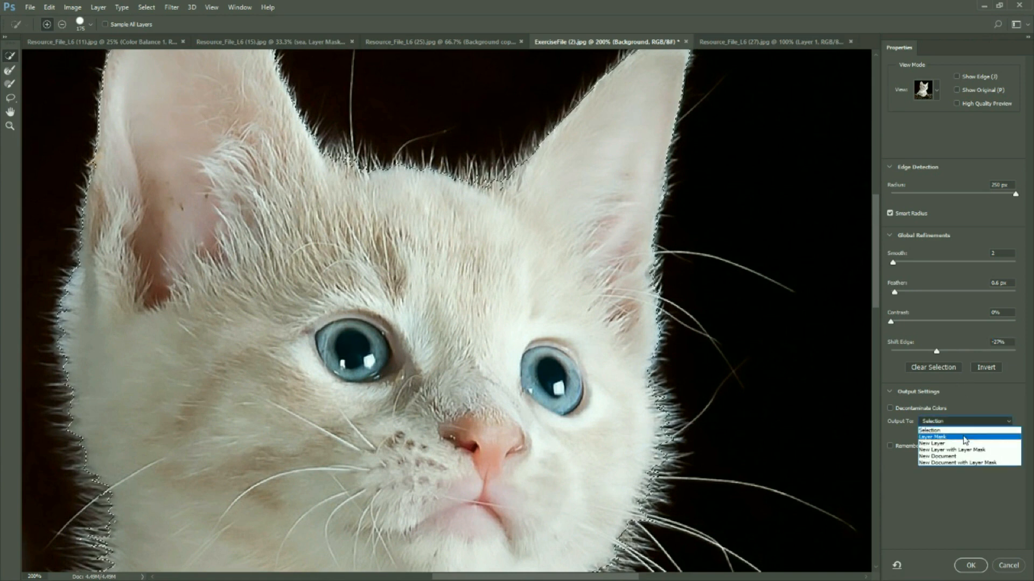
pyautogui.click(964, 444)
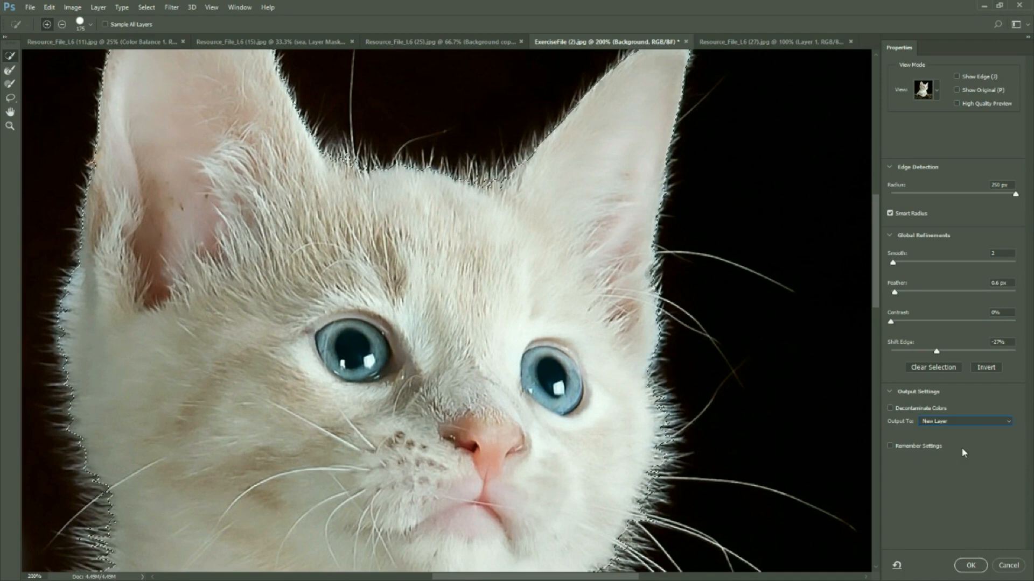
pyautogui.click(972, 566)
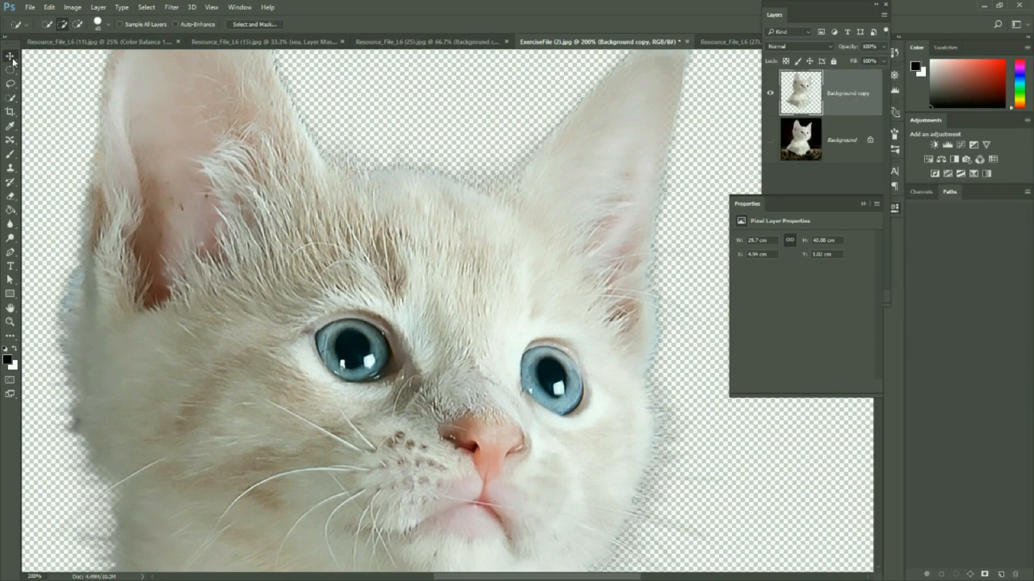
pyautogui.click(10, 56)
pyautogui.moveTo(263, 347); pyautogui.dragTo(533, 29)
pyautogui.moveTo(735, 53); pyautogui.dragTo(189, 222)
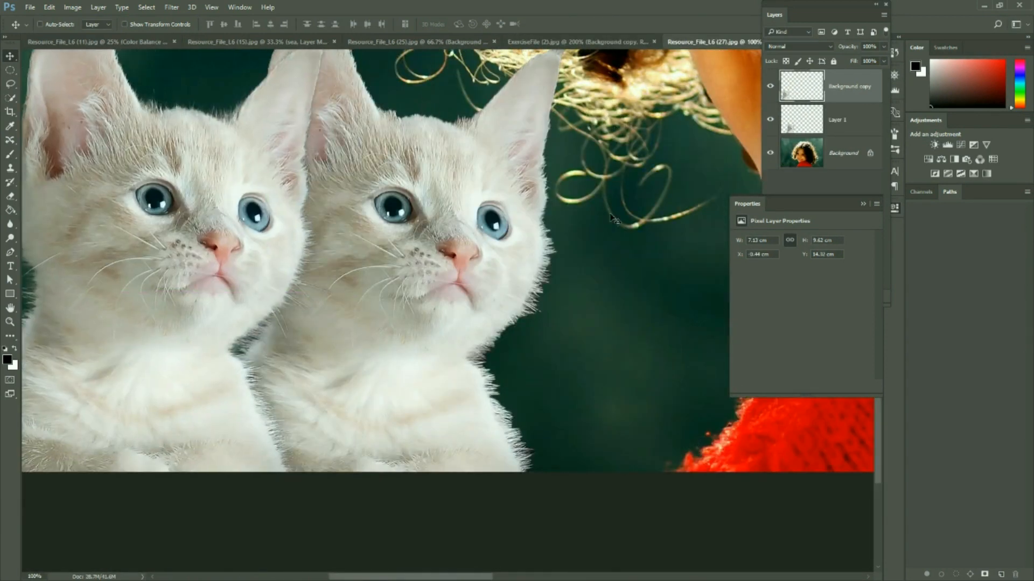
# Shift the Layer 1 kitten and the refined kitten copy to the right, keeping them side by side for edge comparison
pyautogui.click(845, 121)
pyautogui.moveTo(507, 205); pyautogui.dragTo(653, 203)
pyautogui.moveTo(125, 249); pyautogui.dragTo(273, 257)
pyautogui.click(824, 90)
pyautogui.hotkey('ctrl', '-')
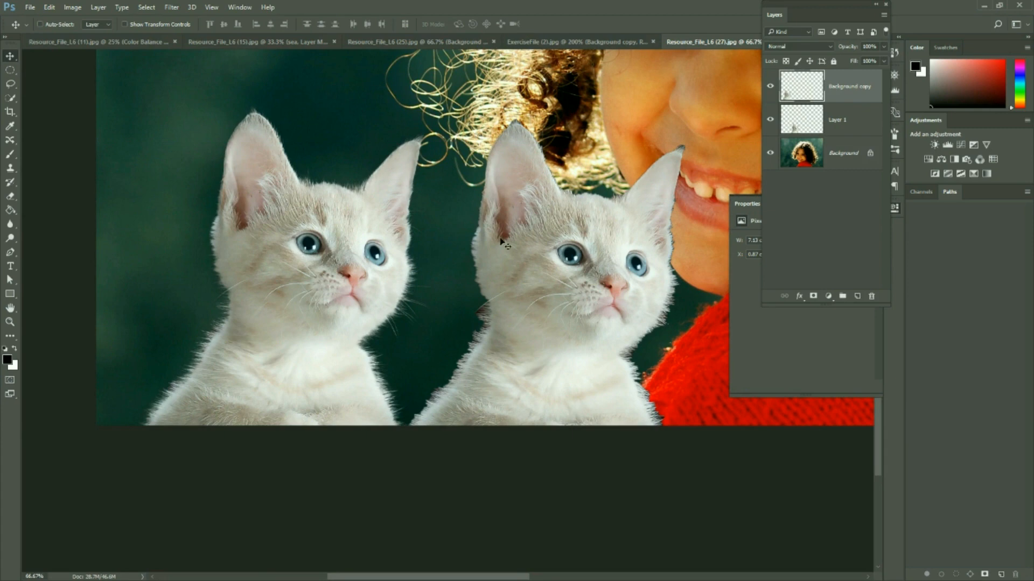
# Delete the Background copy layer in ExerciseFile (2) and reselect the whole kitten on the background with the Quick Selection tool
pyautogui.click(578, 42)
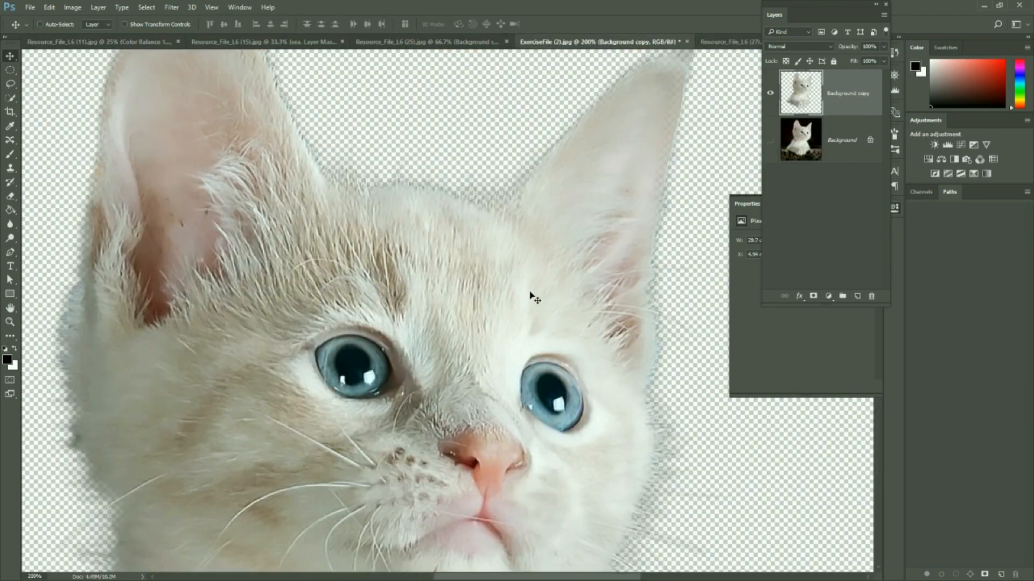
pyautogui.moveTo(851, 88); pyautogui.dragTo(871, 295)
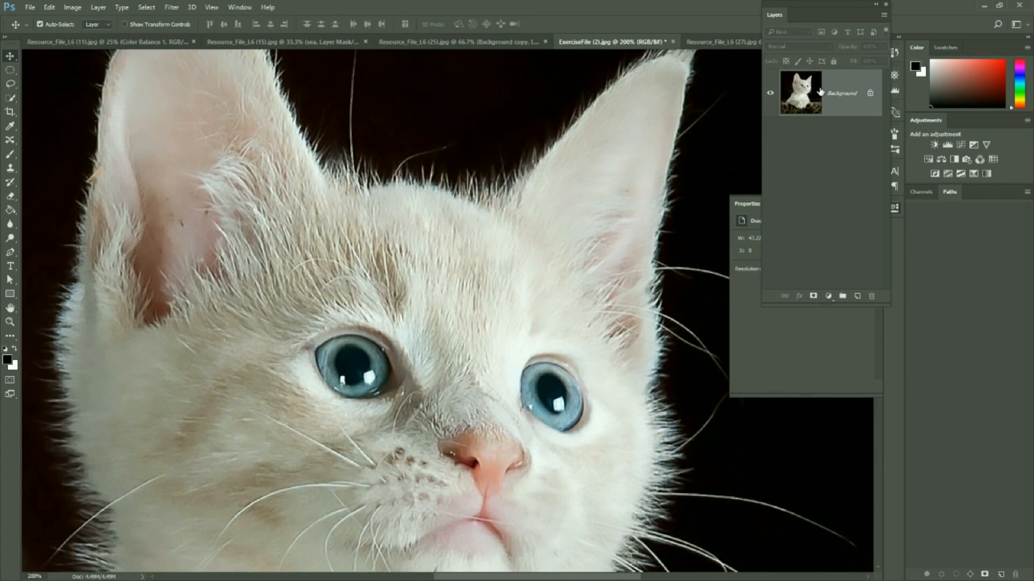
pyautogui.hotkey('ctrl', '0')
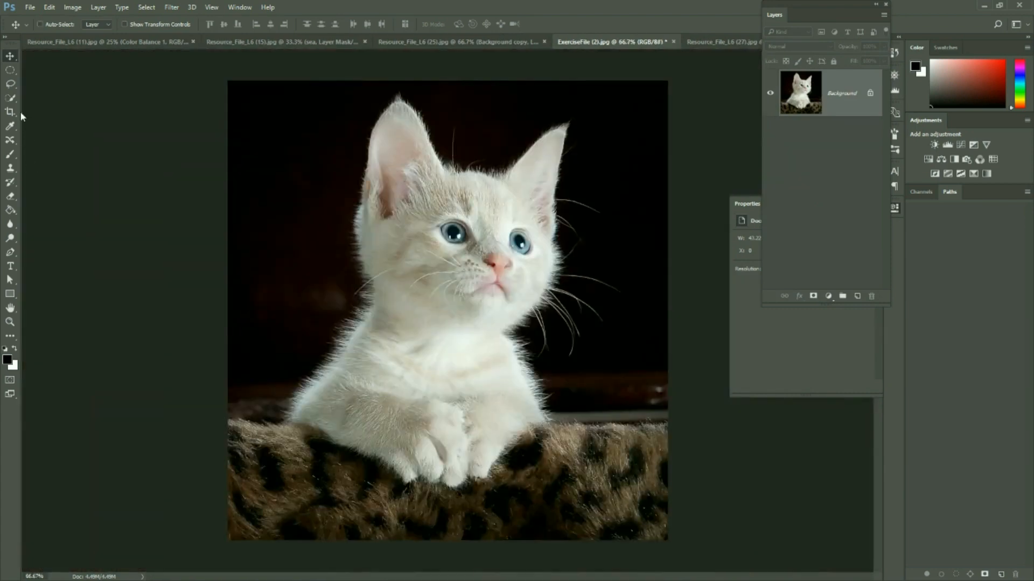
pyautogui.press('w')
pyautogui.moveTo(357, 401)
pyautogui.mouseDown()
pyautogui.moveTo(417, 423)
pyautogui.moveTo(493, 400)
pyautogui.moveTo(457, 334)
pyautogui.mouseUp()
# Refine the new selection in Select and Mask with Smart Radius, Radius 250 px, Feather 0.4 px and Shift Edge -13%
pyautogui.click(255, 25)
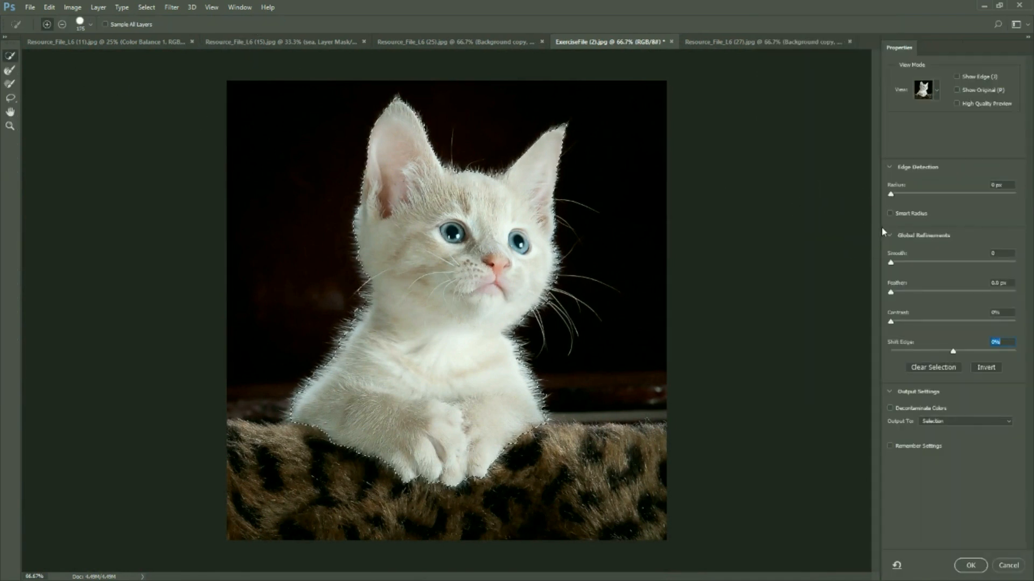
pyautogui.click(889, 213)
pyautogui.moveTo(892, 195); pyautogui.dragTo(1018, 198)
pyautogui.moveTo(952, 354); pyautogui.dragTo(947, 352)
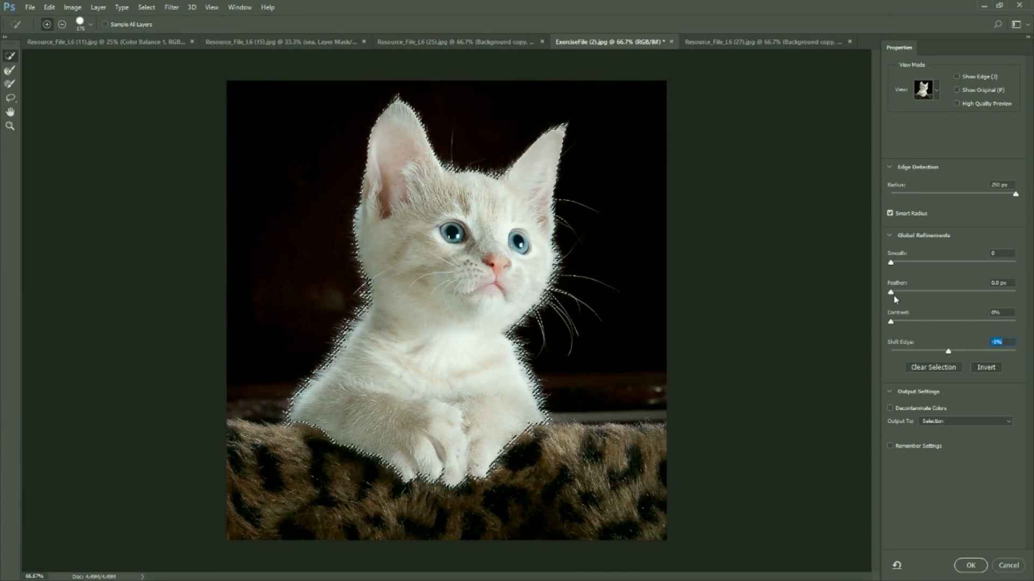
pyautogui.moveTo(892, 293); pyautogui.dragTo(894, 295)
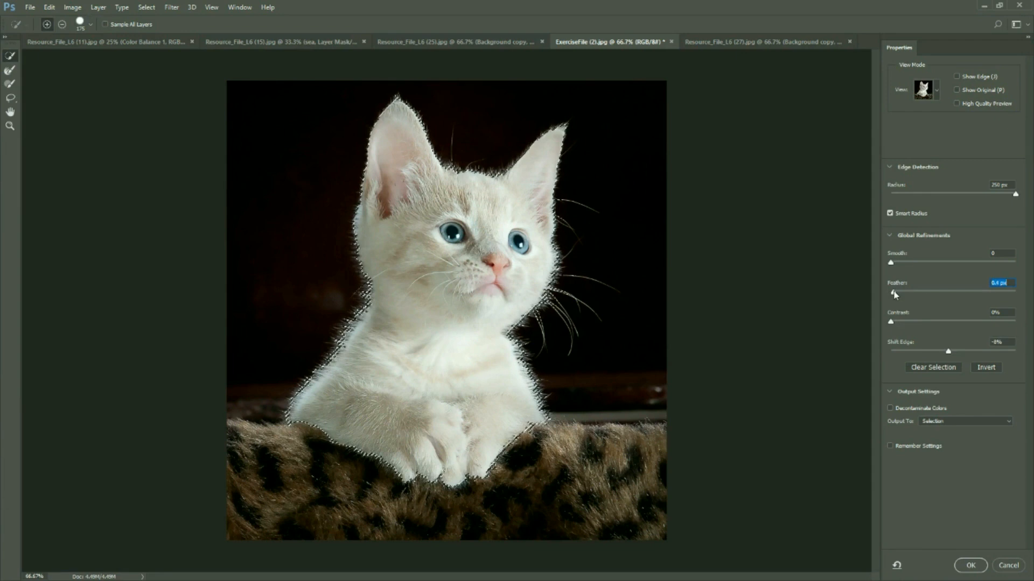
pyautogui.moveTo(948, 351); pyautogui.dragTo(945, 351)
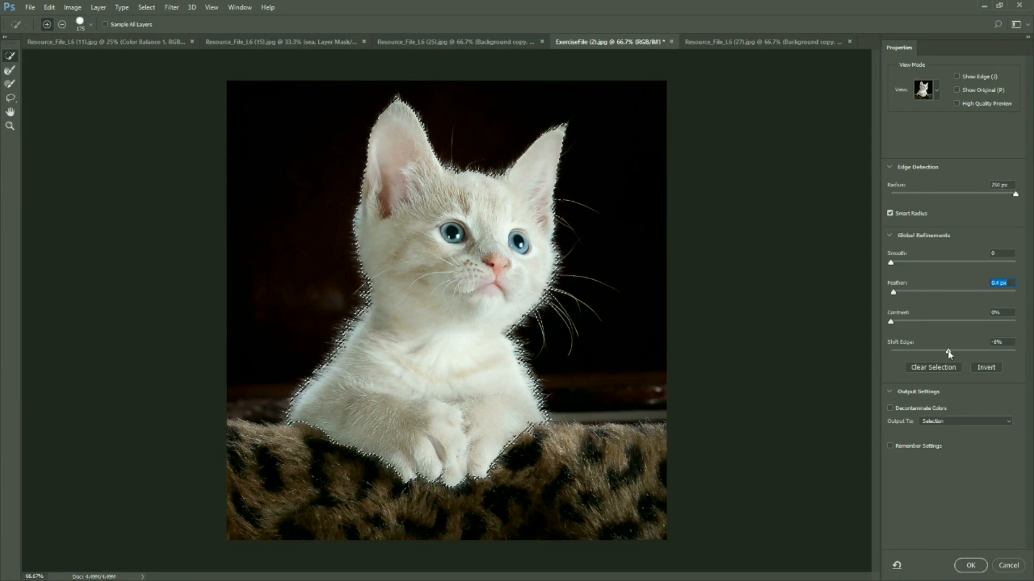
# Switch to the Refine Edge Brush and reduce its size to 125 for the kitten's fur and whisker edges
pyautogui.click(12, 71)
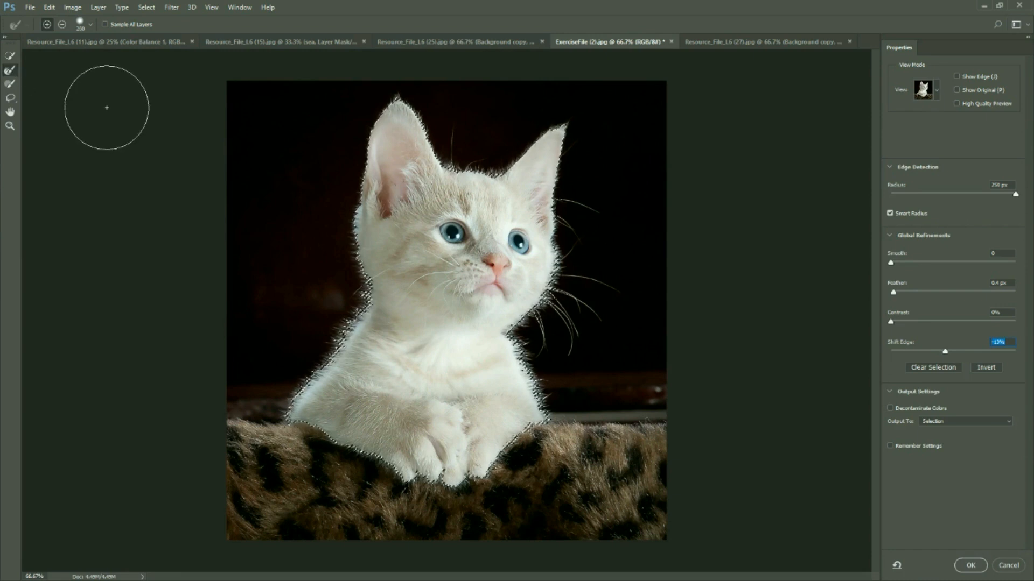
pyautogui.press('[')
pyautogui.press('[')
pyautogui.press('[')
pyautogui.press('[')
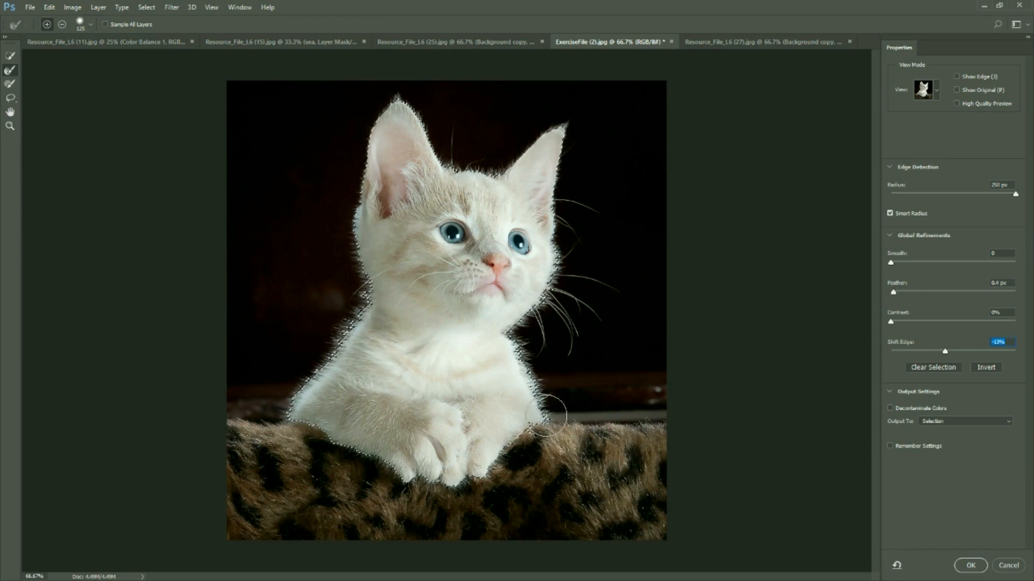
# Subtract a small patch beside the kitten's eye from the selection with the Brush tool and paint it back in
pyautogui.click(9, 84)
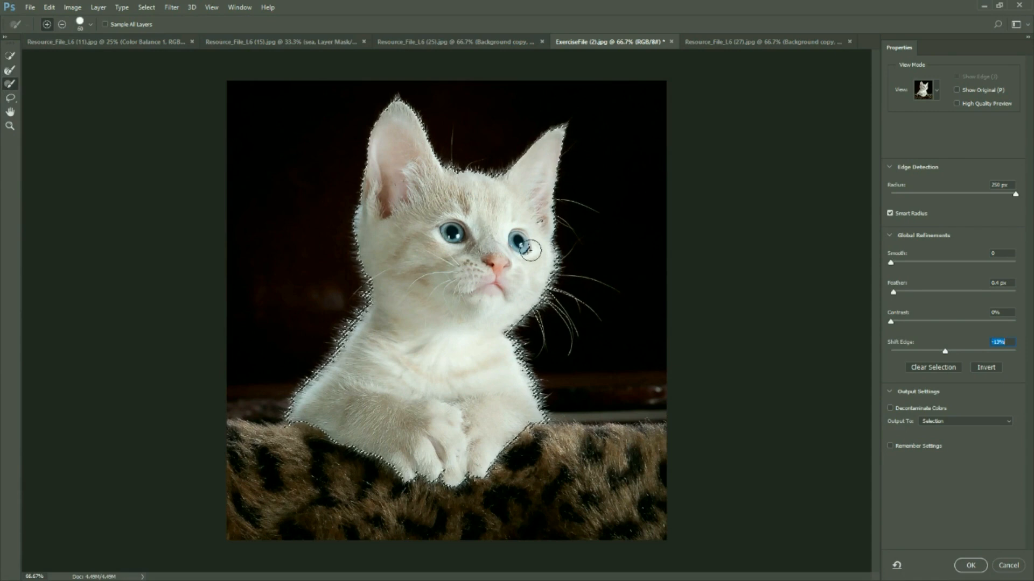
pyautogui.click(62, 25)
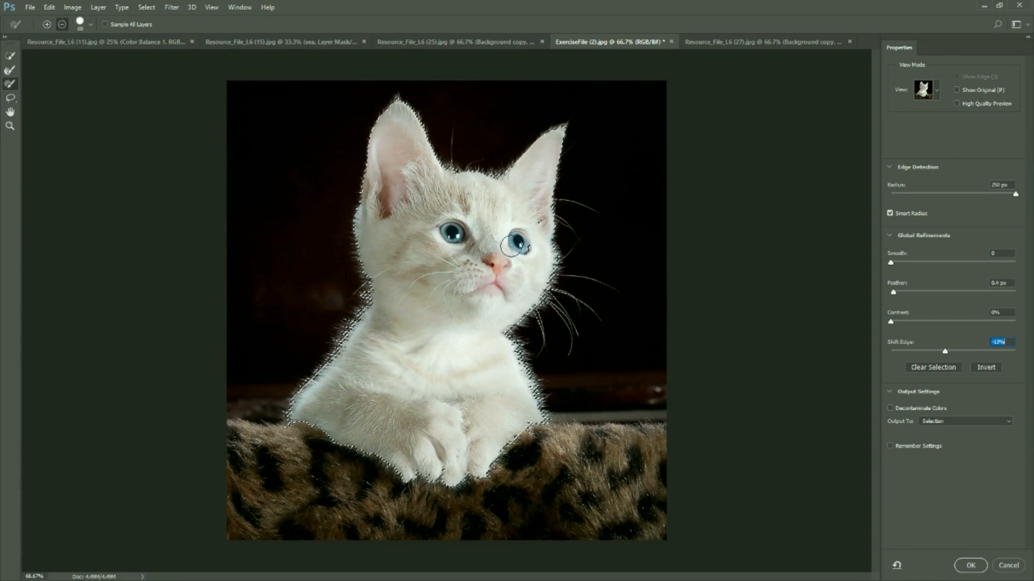
pyautogui.click(47, 26)
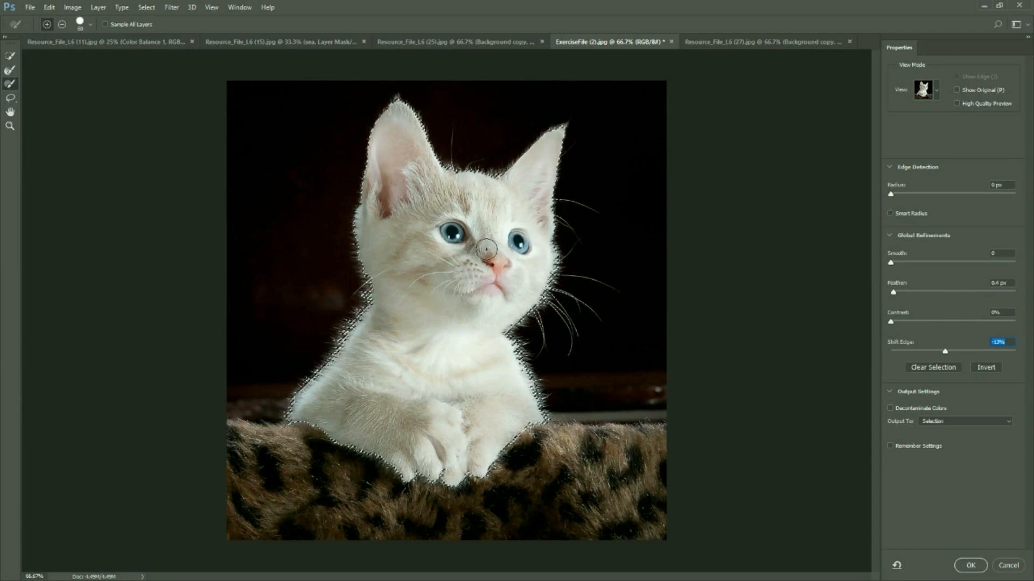
# Output the refined selection to a new layer and place this kitten cut-out in the girl portrait's lower-left corner
pyautogui.click(954, 420)
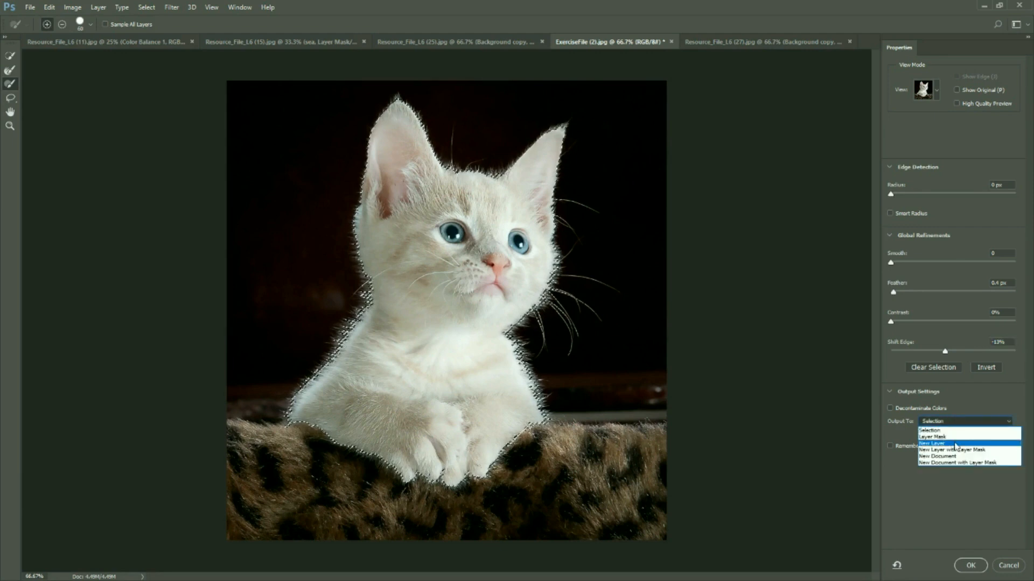
pyautogui.click(956, 444)
pyautogui.click(970, 565)
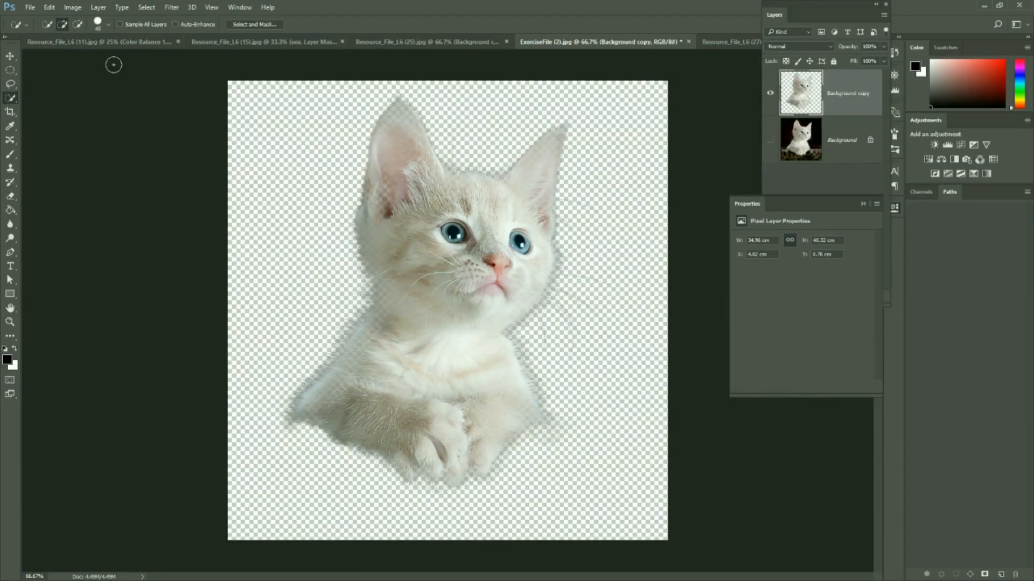
pyautogui.click(10, 55)
pyautogui.moveTo(446, 270); pyautogui.dragTo(247, 282)
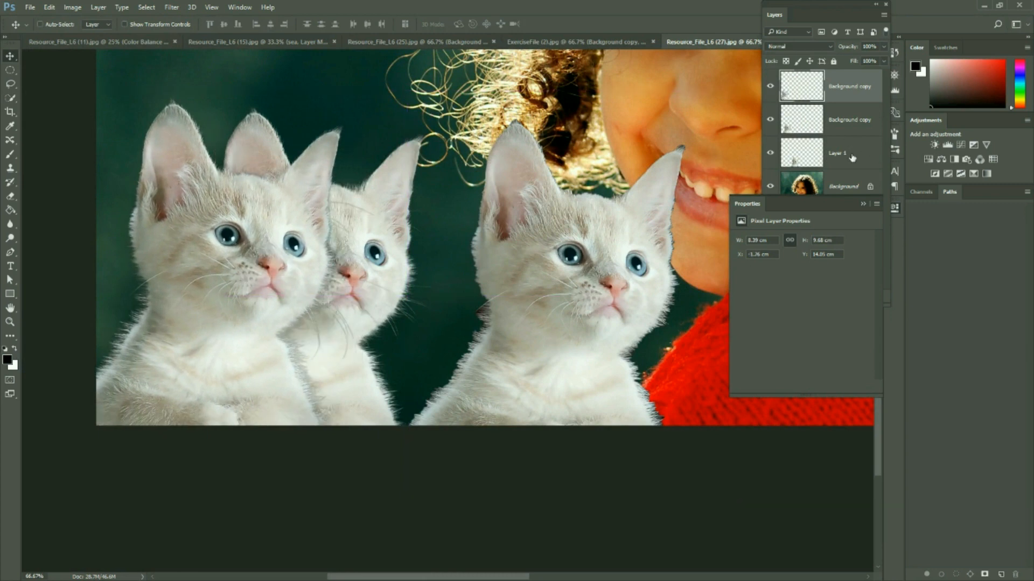
# Move the two earlier kitten layers to the right so all three cut-outs stand side by side in the portrait
pyautogui.click(851, 155)
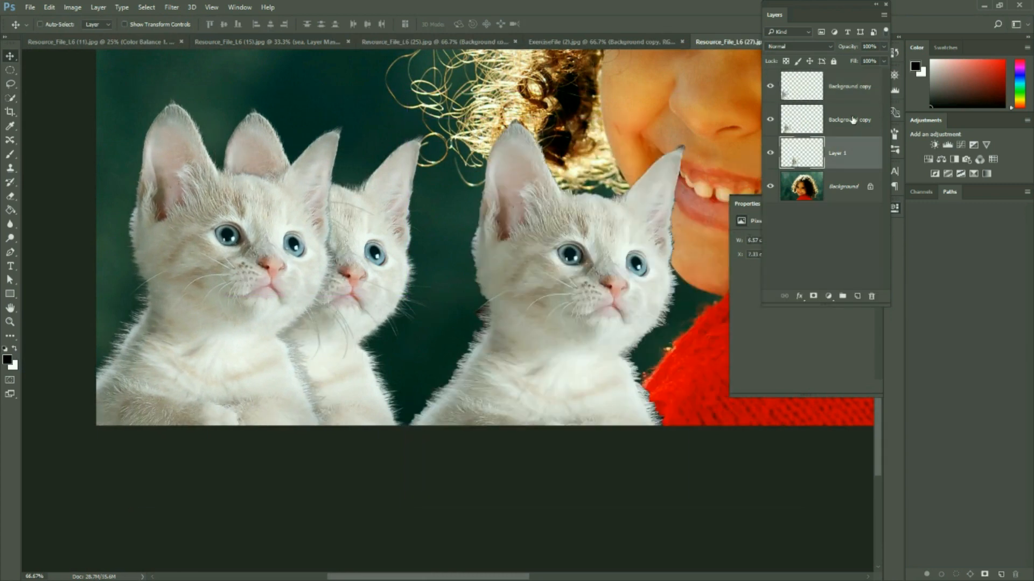
pyautogui.moveTo(550, 255); pyautogui.dragTo(674, 262)
pyautogui.click(849, 119)
pyautogui.moveTo(371, 260); pyautogui.dragTo(522, 260)
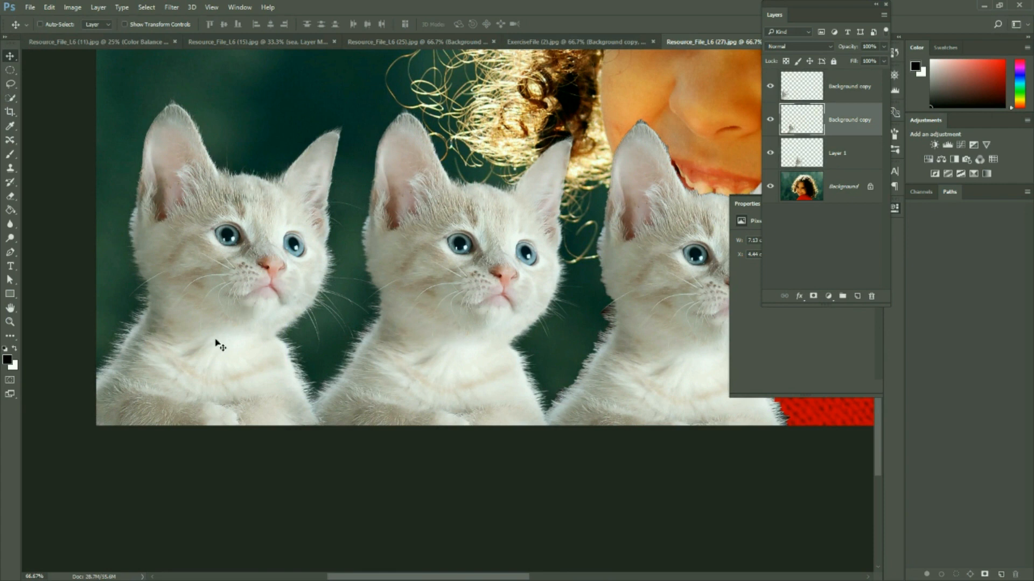
pyautogui.click(871, 83)
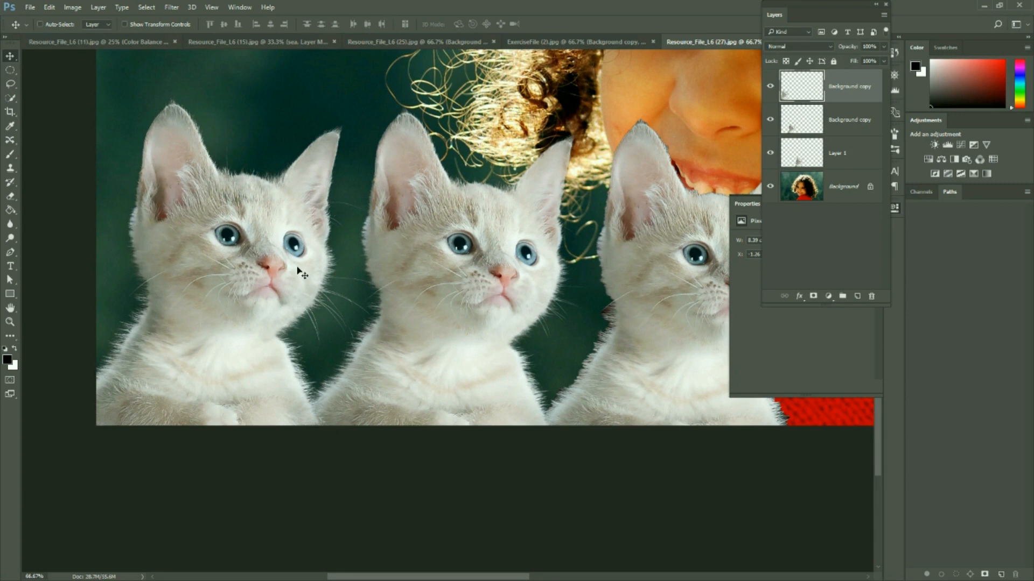
# Hide the two earlier kitten layers and move the newest kitten cut-out to the right, closer to the girl
pyautogui.click(849, 126)
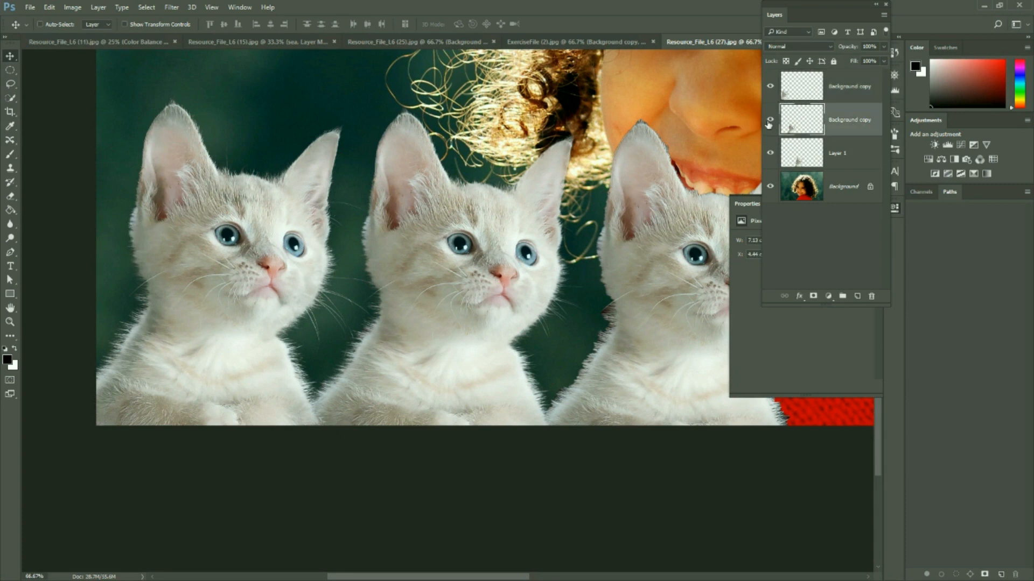
pyautogui.click(769, 119)
pyautogui.click(770, 153)
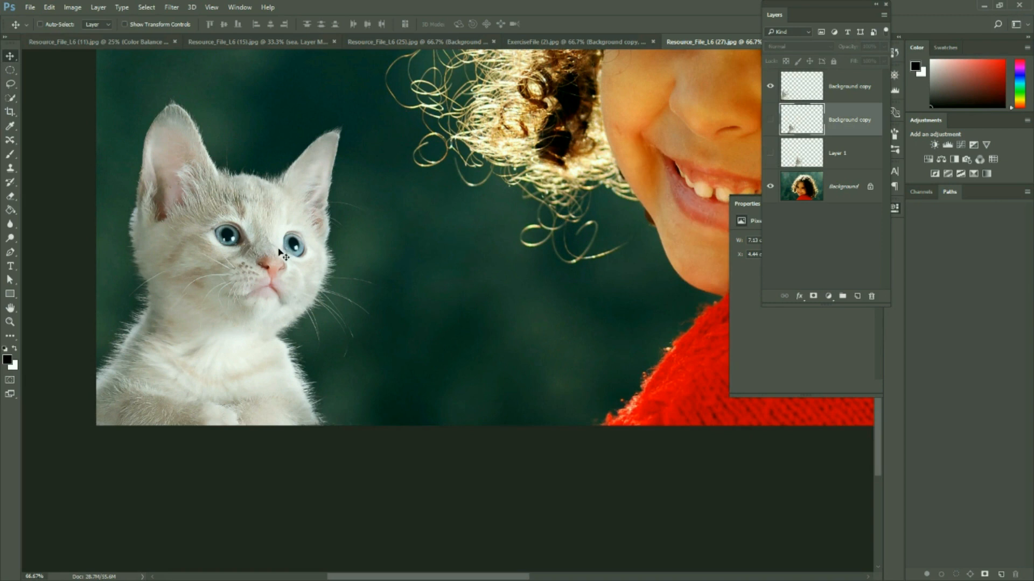
pyautogui.click(875, 95)
pyautogui.moveTo(281, 269); pyautogui.dragTo(481, 290)
pyautogui.hotkey('ctrl', '-')
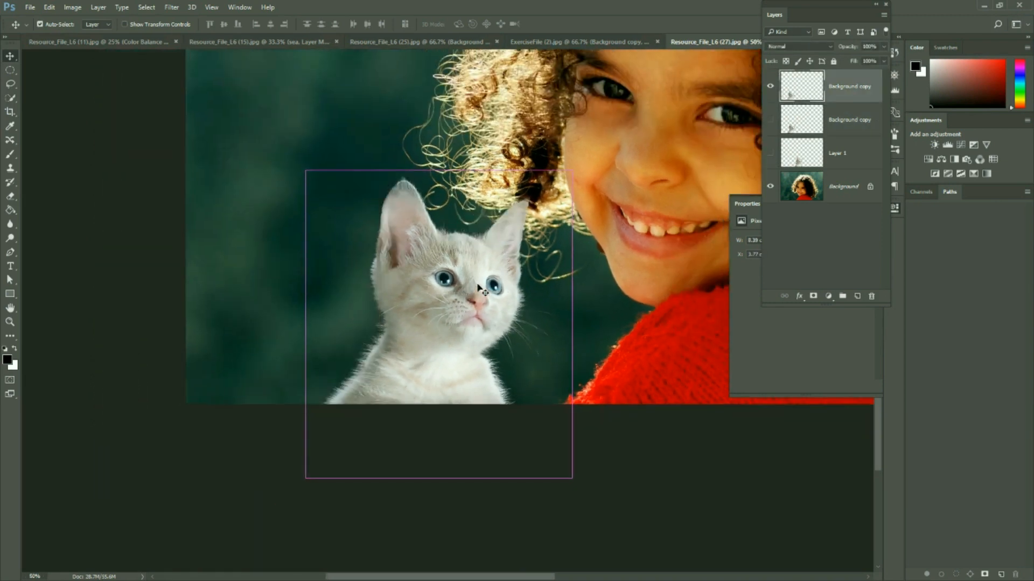
# Add a Color Balance adjustment clipped to the newest kitten cut-out, with midtones Cyan-Red +14, Magenta-Green +22 and Yellow-Blue +14
pyautogui.hotkey('ctrl', '-')
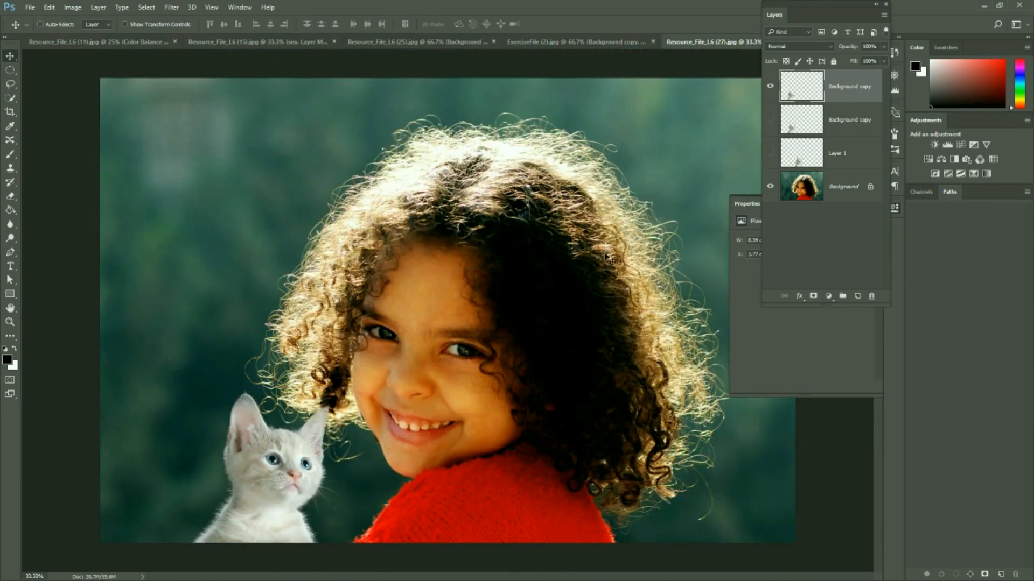
pyautogui.click(943, 158)
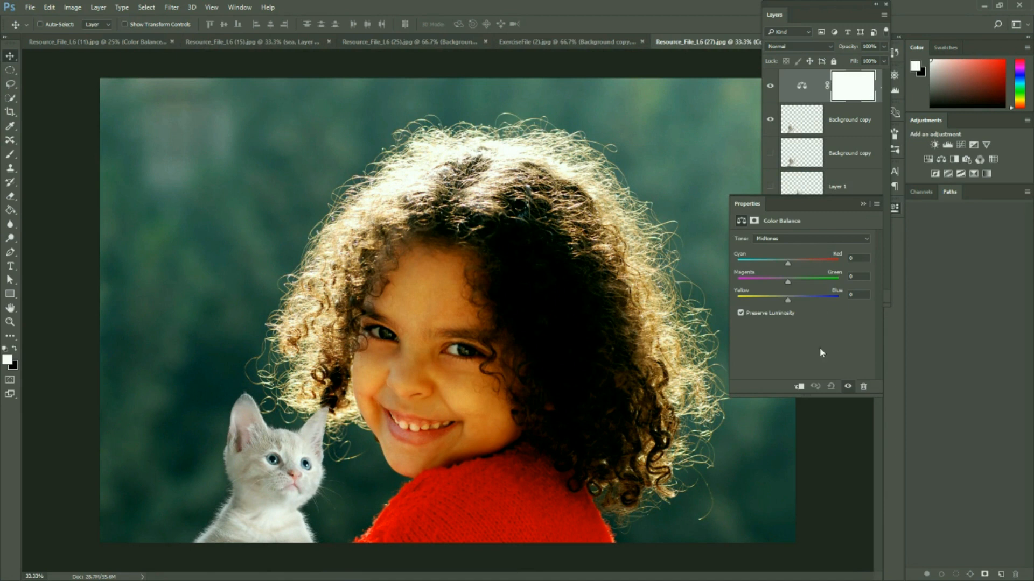
pyautogui.click(799, 386)
pyautogui.moveTo(793, 286)
pyautogui.mouseDown()
pyautogui.moveTo(784, 263)
pyautogui.moveTo(795, 266)
pyautogui.moveTo(789, 301)
pyautogui.mouseUp()
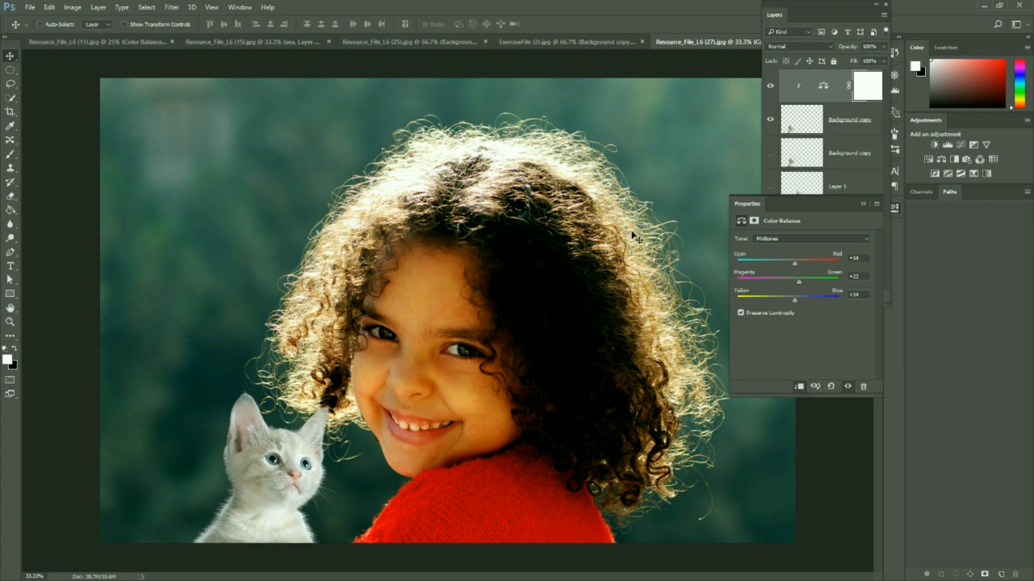
pyautogui.click(10, 98)
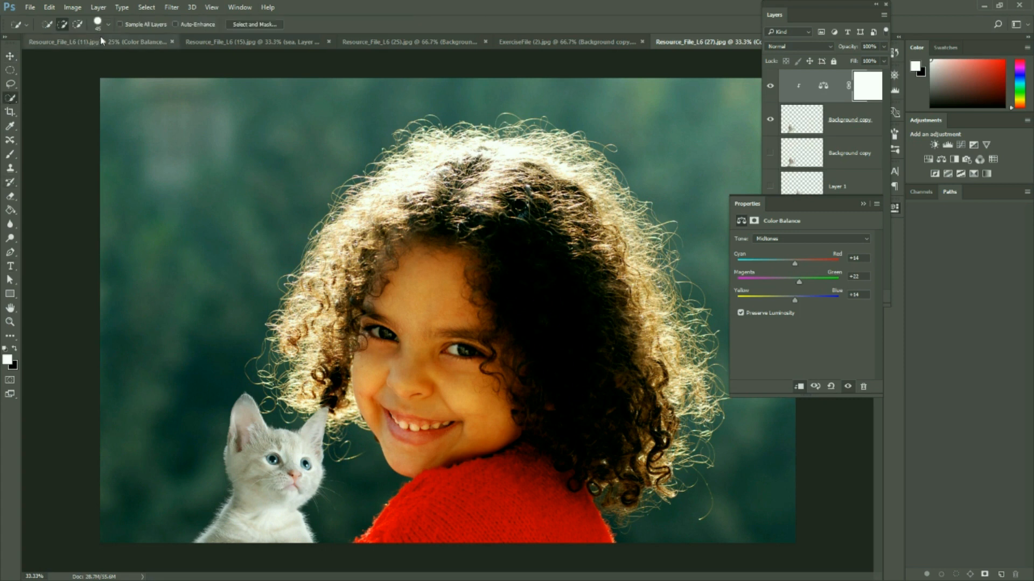
pyautogui.click(11, 84)
pyautogui.click(12, 71)
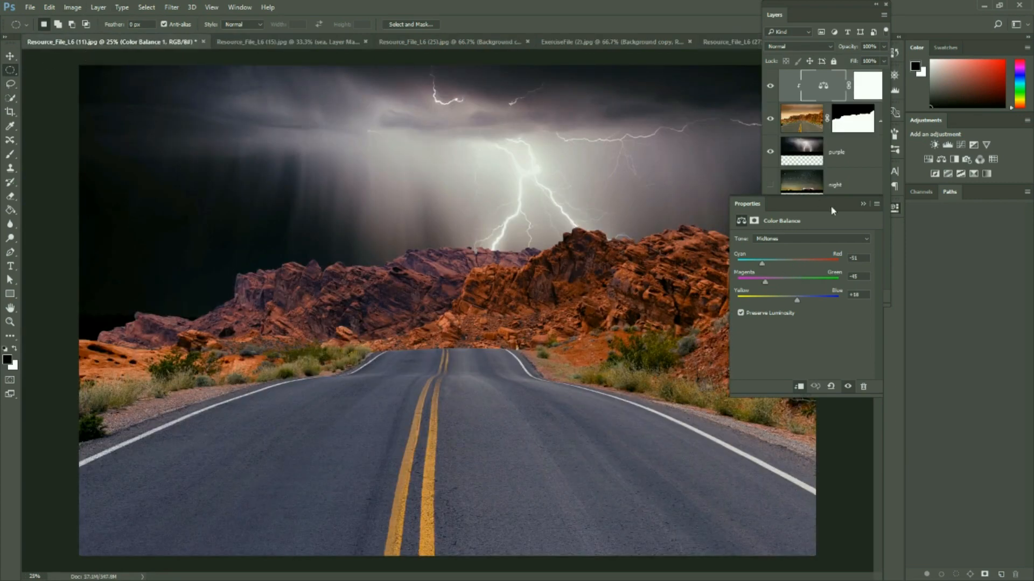
# Review the desert road, sea-filled cup and canyon statue composites, toggling the road image's purple sky layer off and on
pyautogui.click(862, 204)
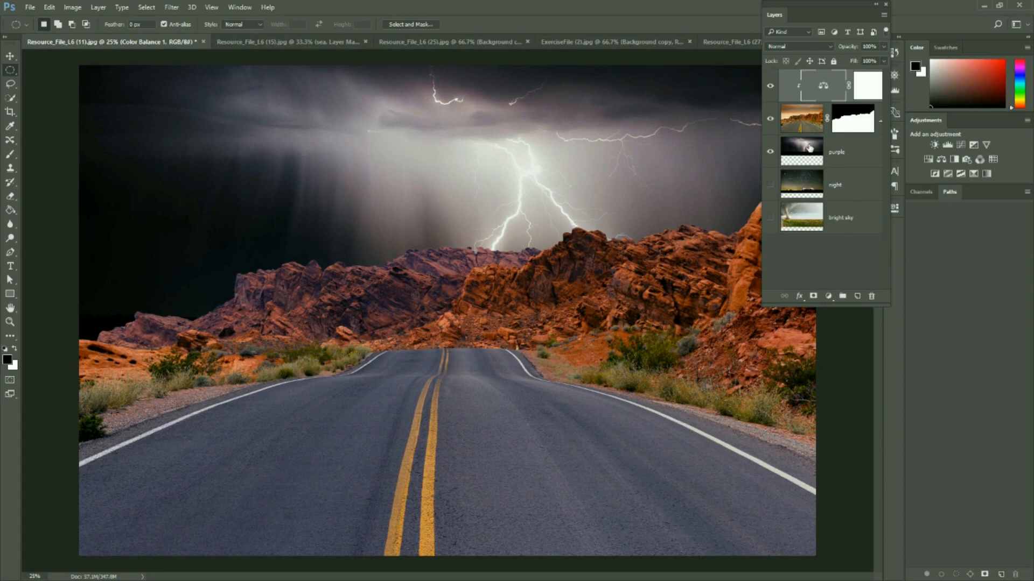
pyautogui.click(770, 152)
pyautogui.click(770, 152)
pyautogui.click(286, 42)
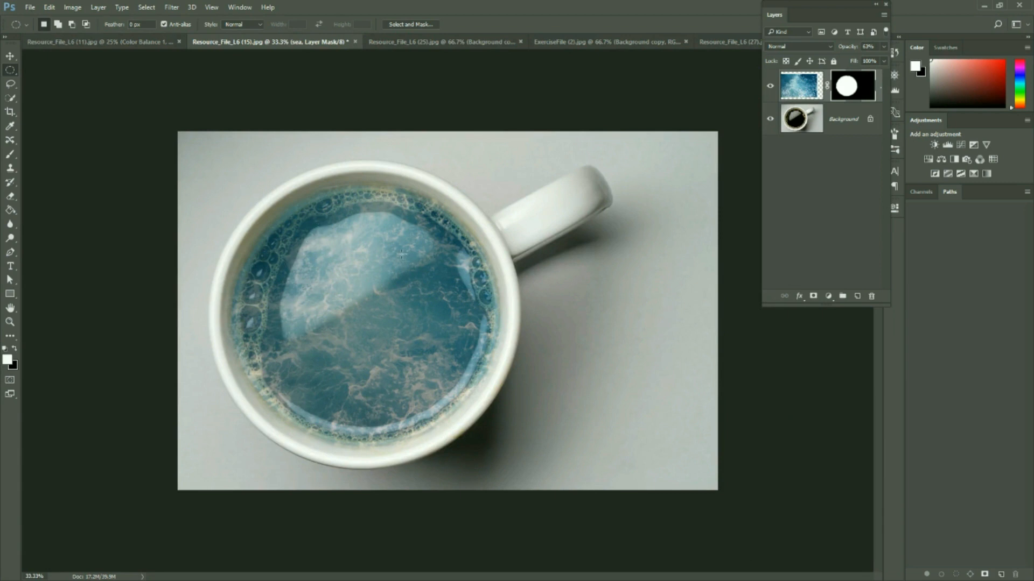
pyautogui.click(110, 44)
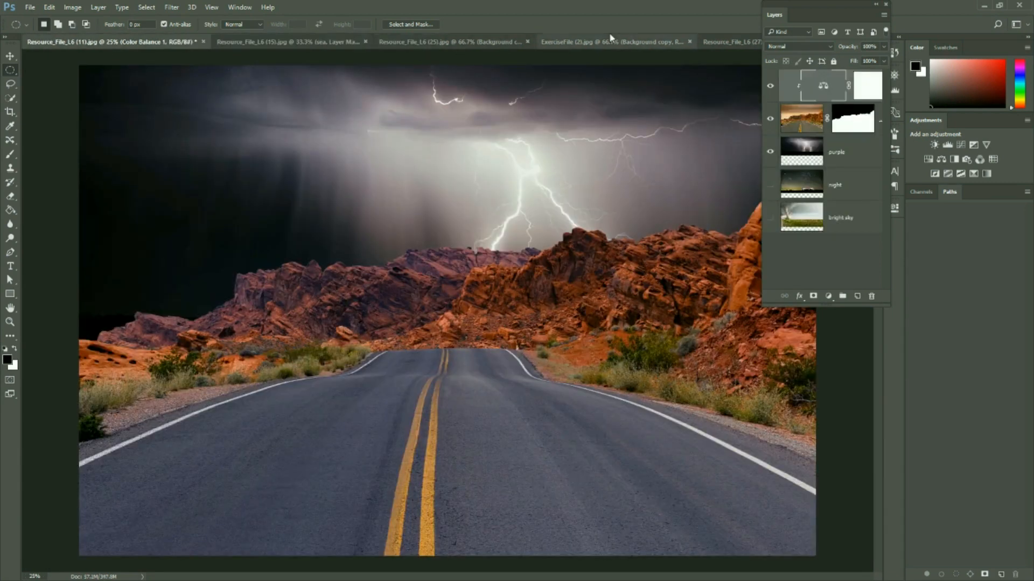
pyautogui.click(471, 44)
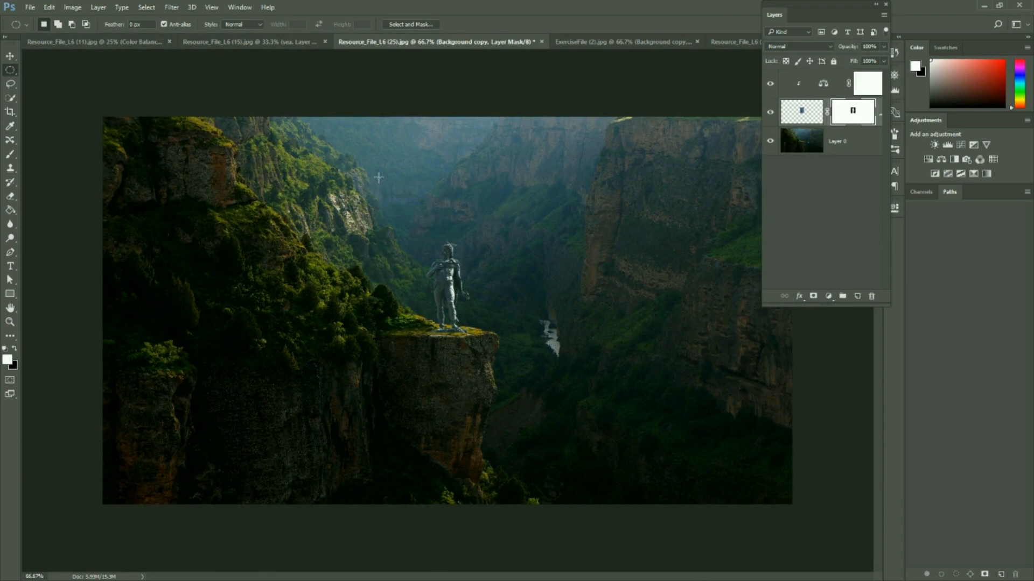
pyautogui.click(217, 47)
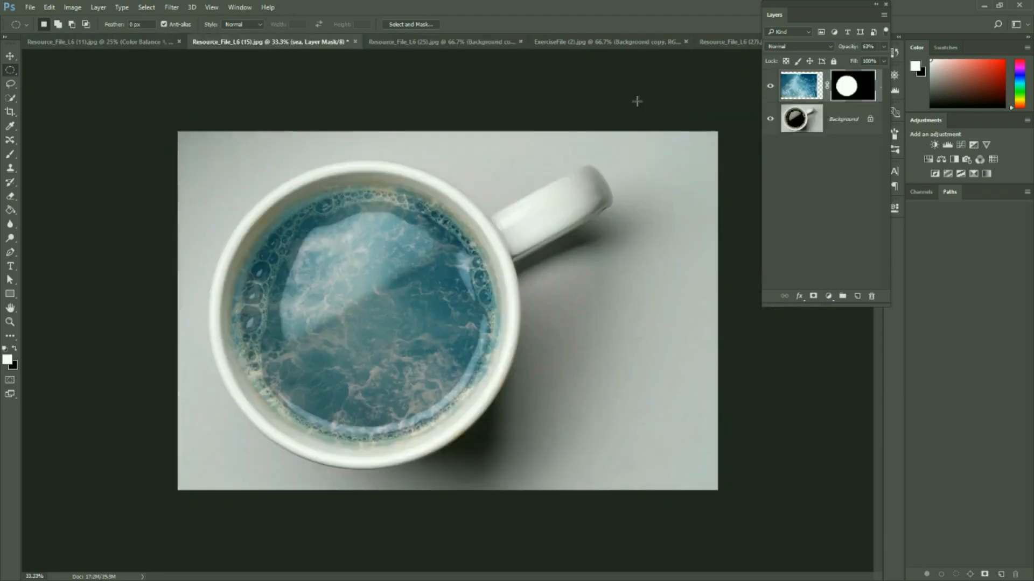
# In the kitten document, hide the cut-out layer and show the original Background layer for comparison
pyautogui.click(640, 45)
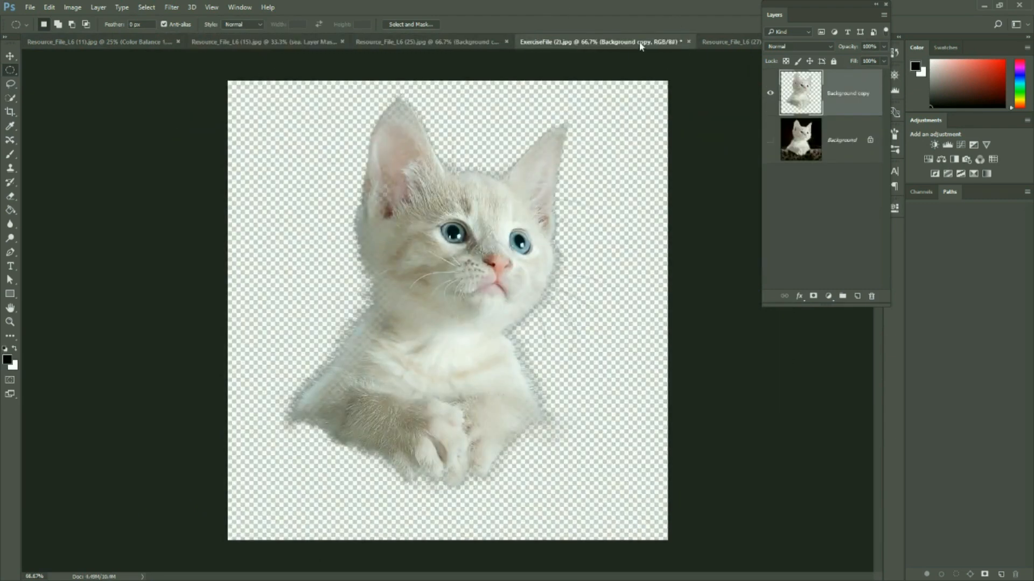
pyautogui.click(770, 93)
pyautogui.click(769, 140)
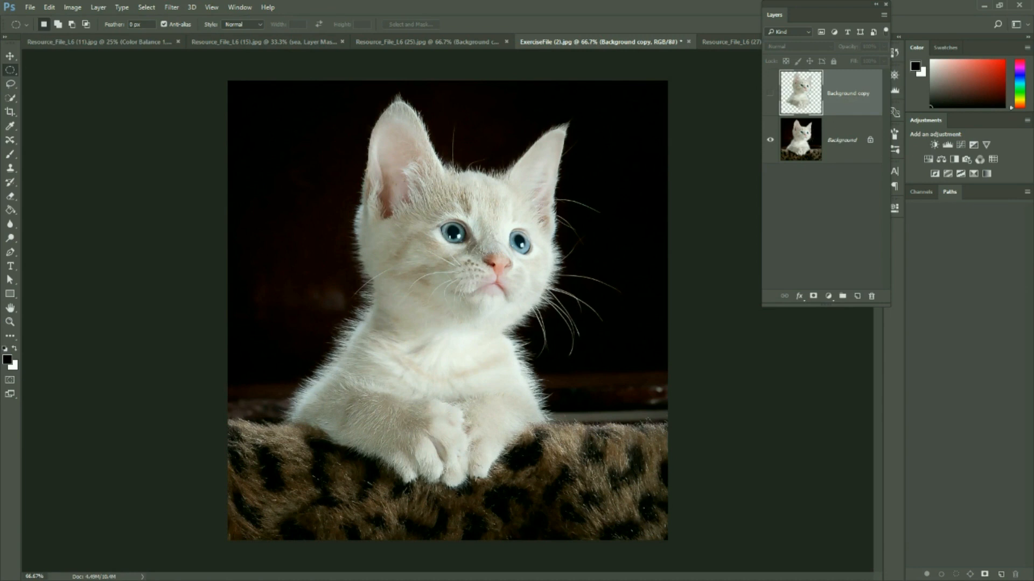
# Return to the canyon statue composite and switch to the Burn tool and from there to the Dodge tool
pyautogui.click(428, 41)
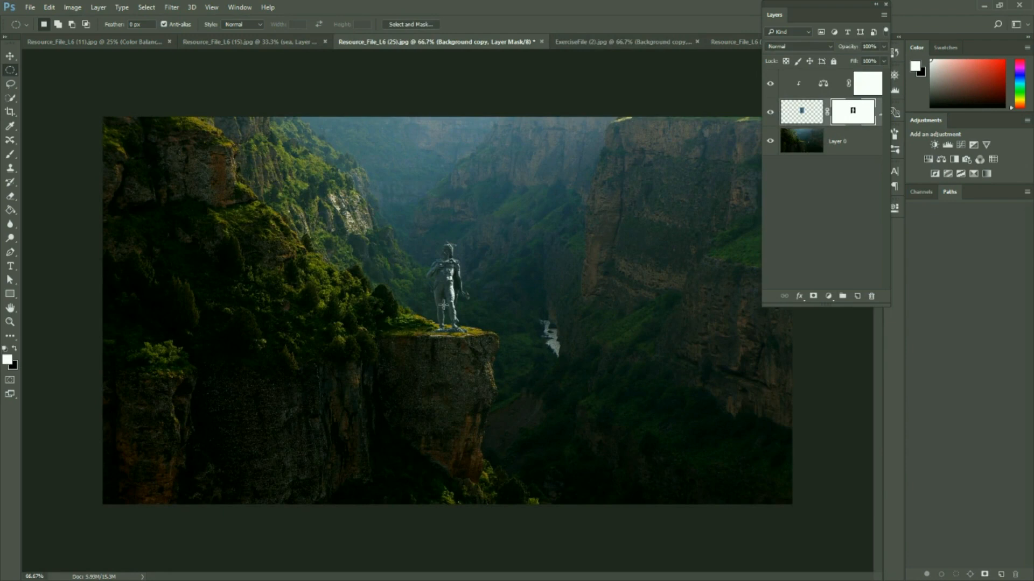
pyautogui.click(15, 237)
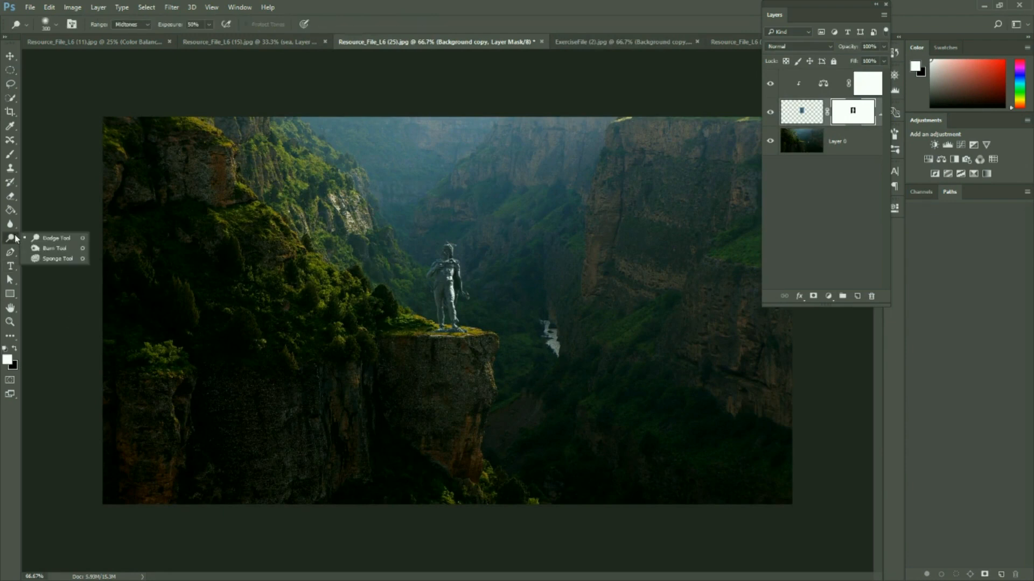
pyautogui.click(59, 250)
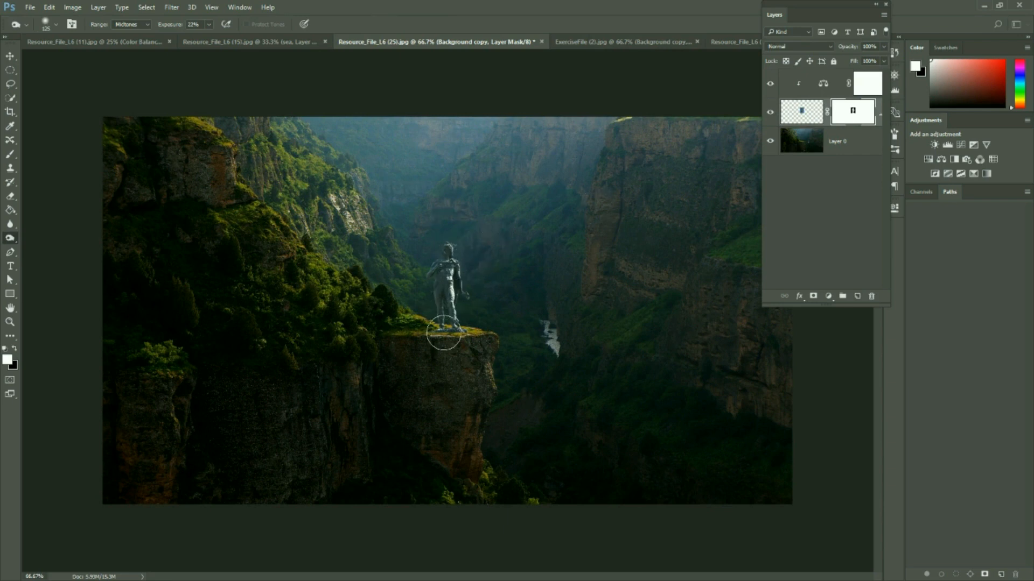
pyautogui.click(10, 238)
pyautogui.click(46, 239)
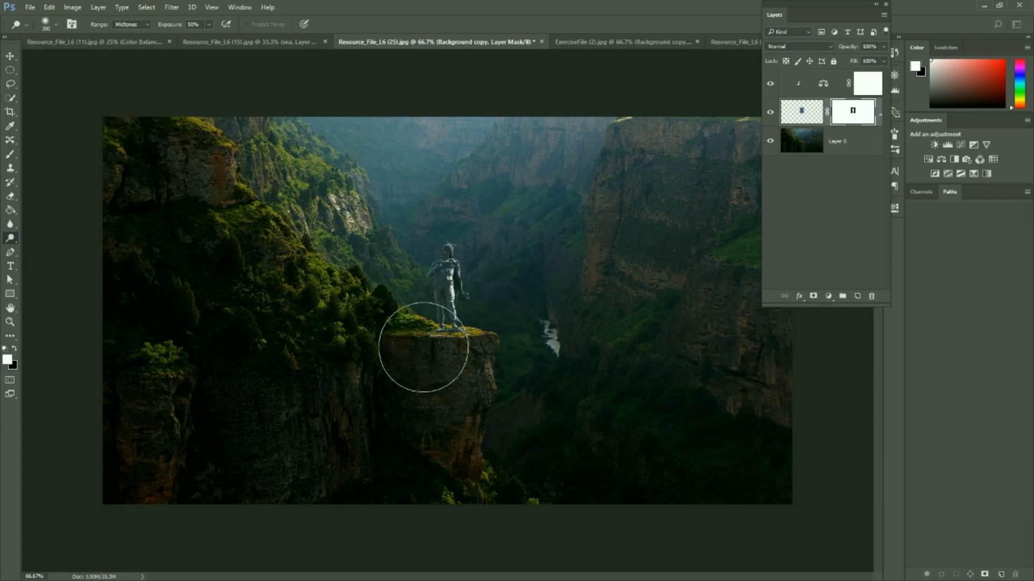